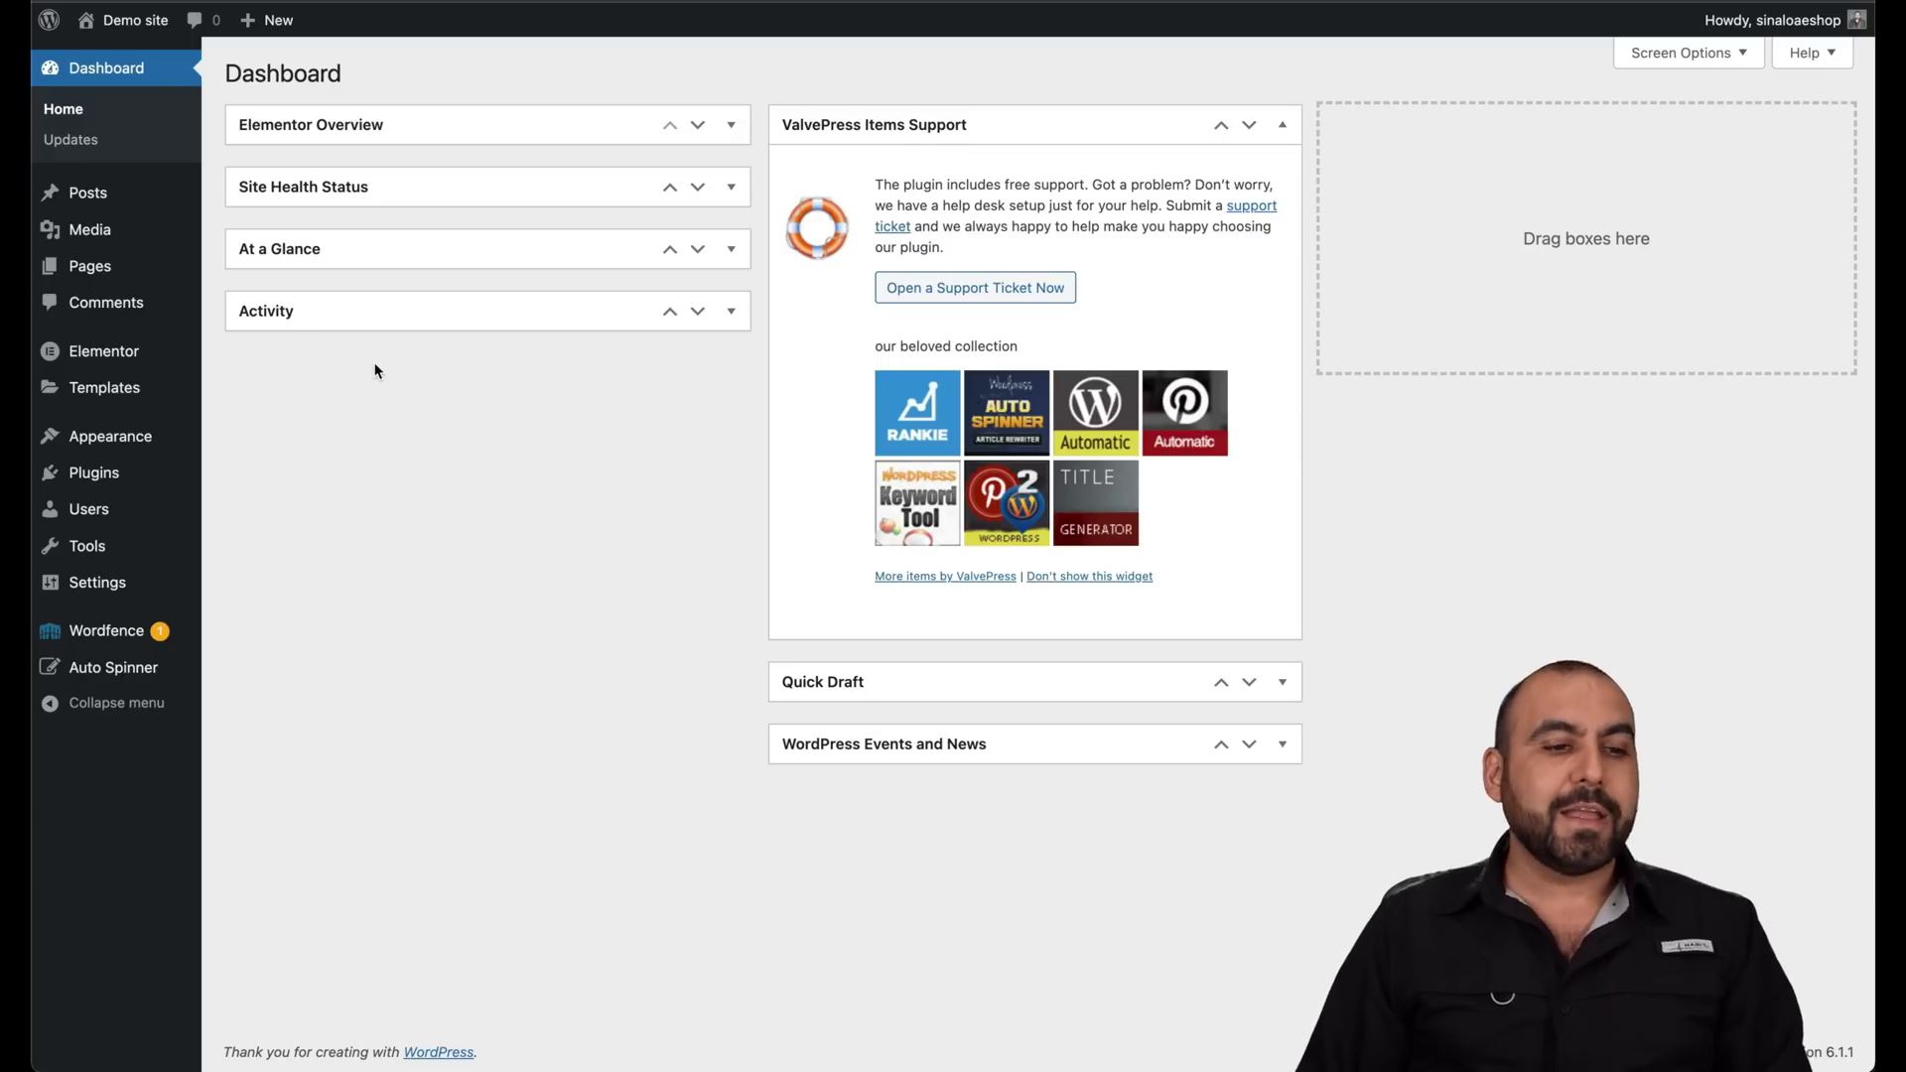
# Start a new post titled with the iRobot Roomba i4+ EVO product title copied from Amazon.
pyautogui.click(86, 193)
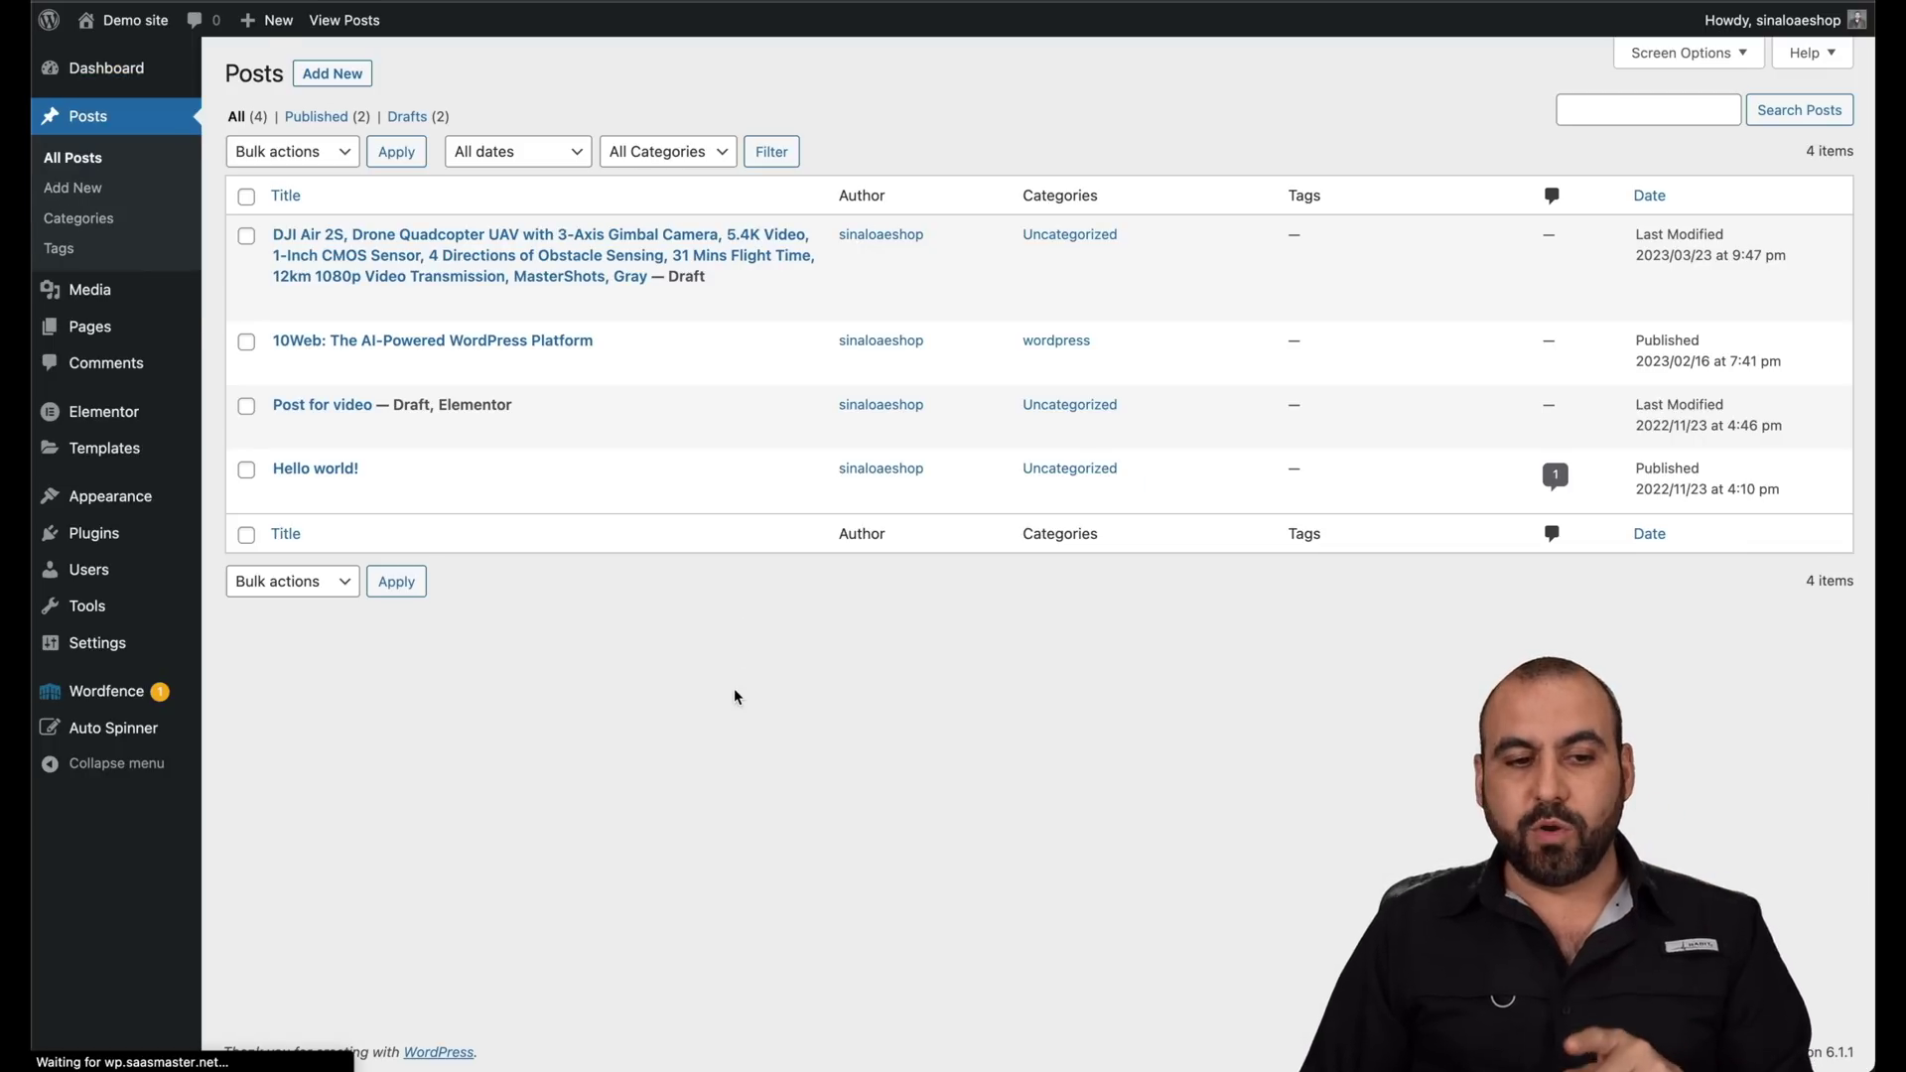
pyautogui.click(335, 81)
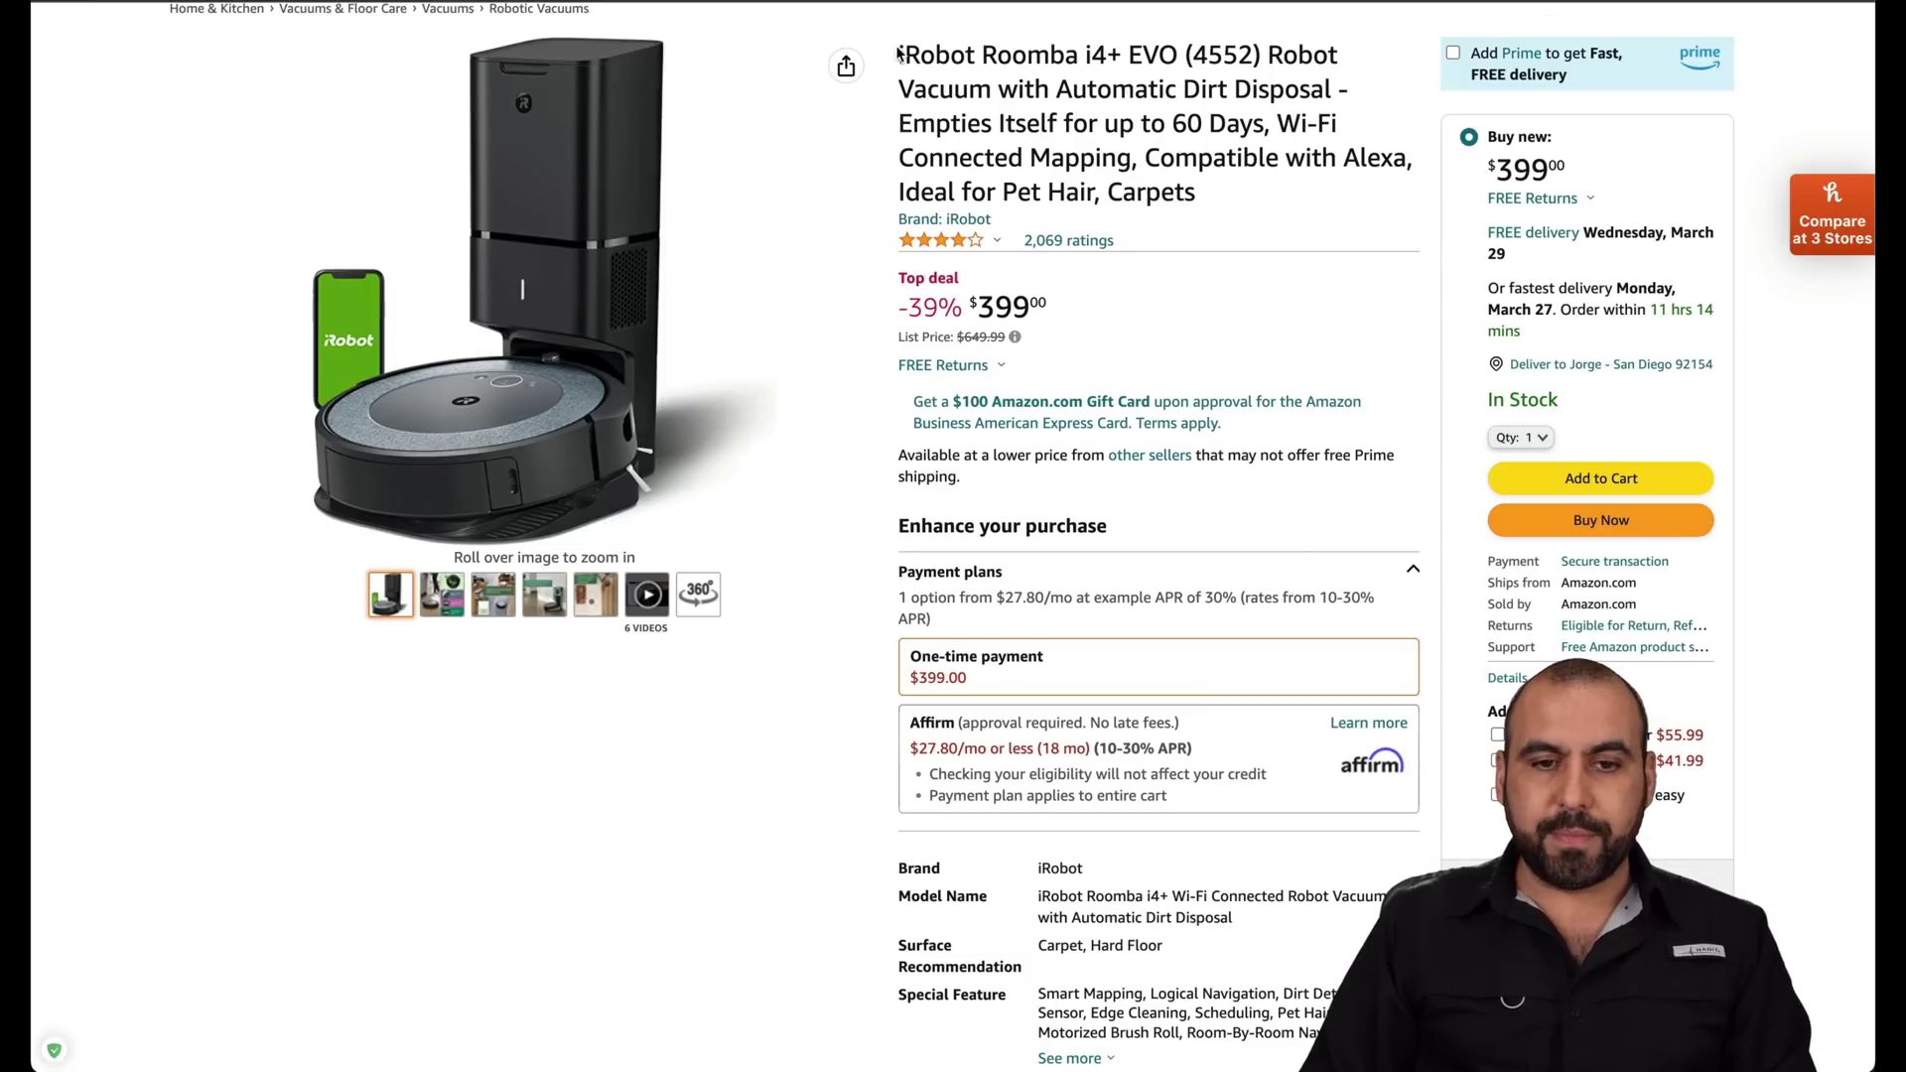
pyautogui.moveTo(898, 53)
pyautogui.mouseDown()
pyautogui.moveTo(1118, 84)
pyautogui.moveTo(1188, 182)
pyautogui.mouseUp()
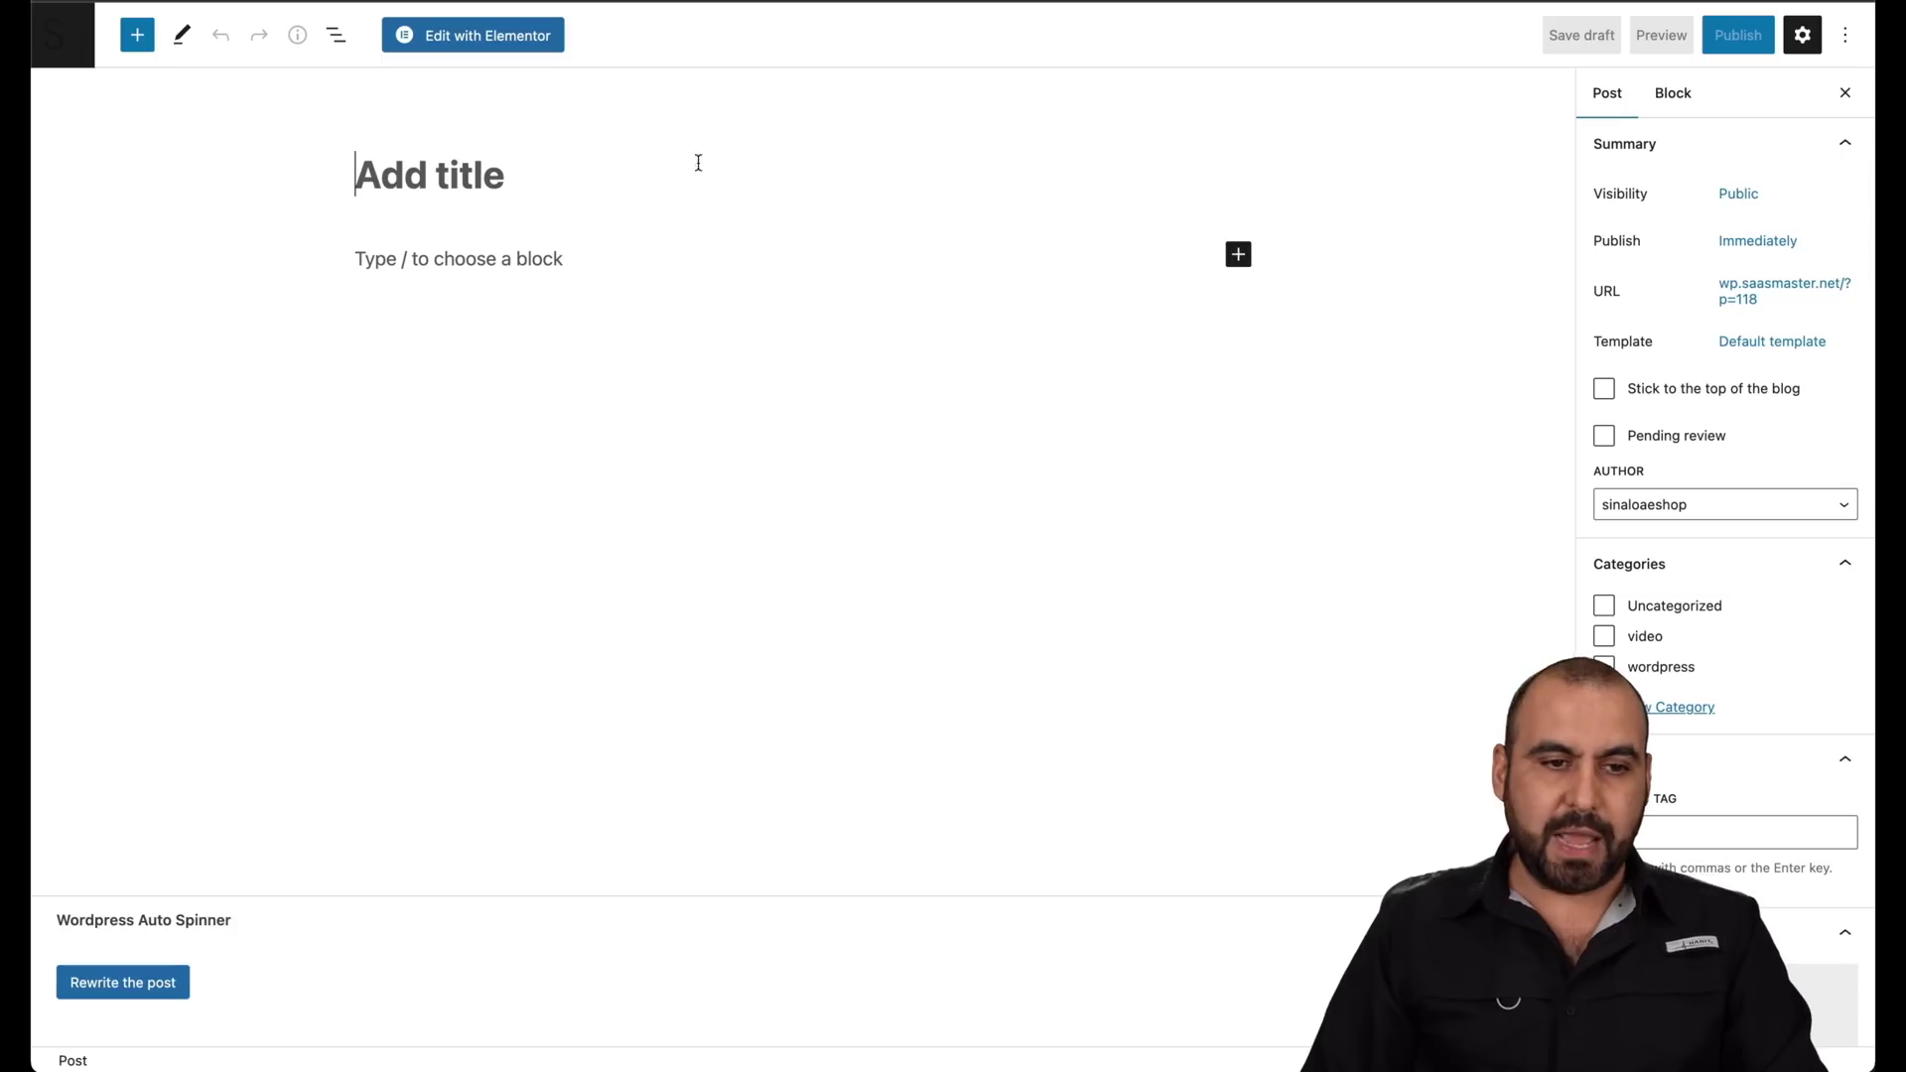
pyautogui.write('iRobot Roomba i4+ EVO (4552) Robot Vacuum with Automatic Dirt Disposal - Empties Itself for up to 60 Days, Wi-Fi Connected Mapping, Compatible with Alexa, Ideal for Pet Hair, Carpets')
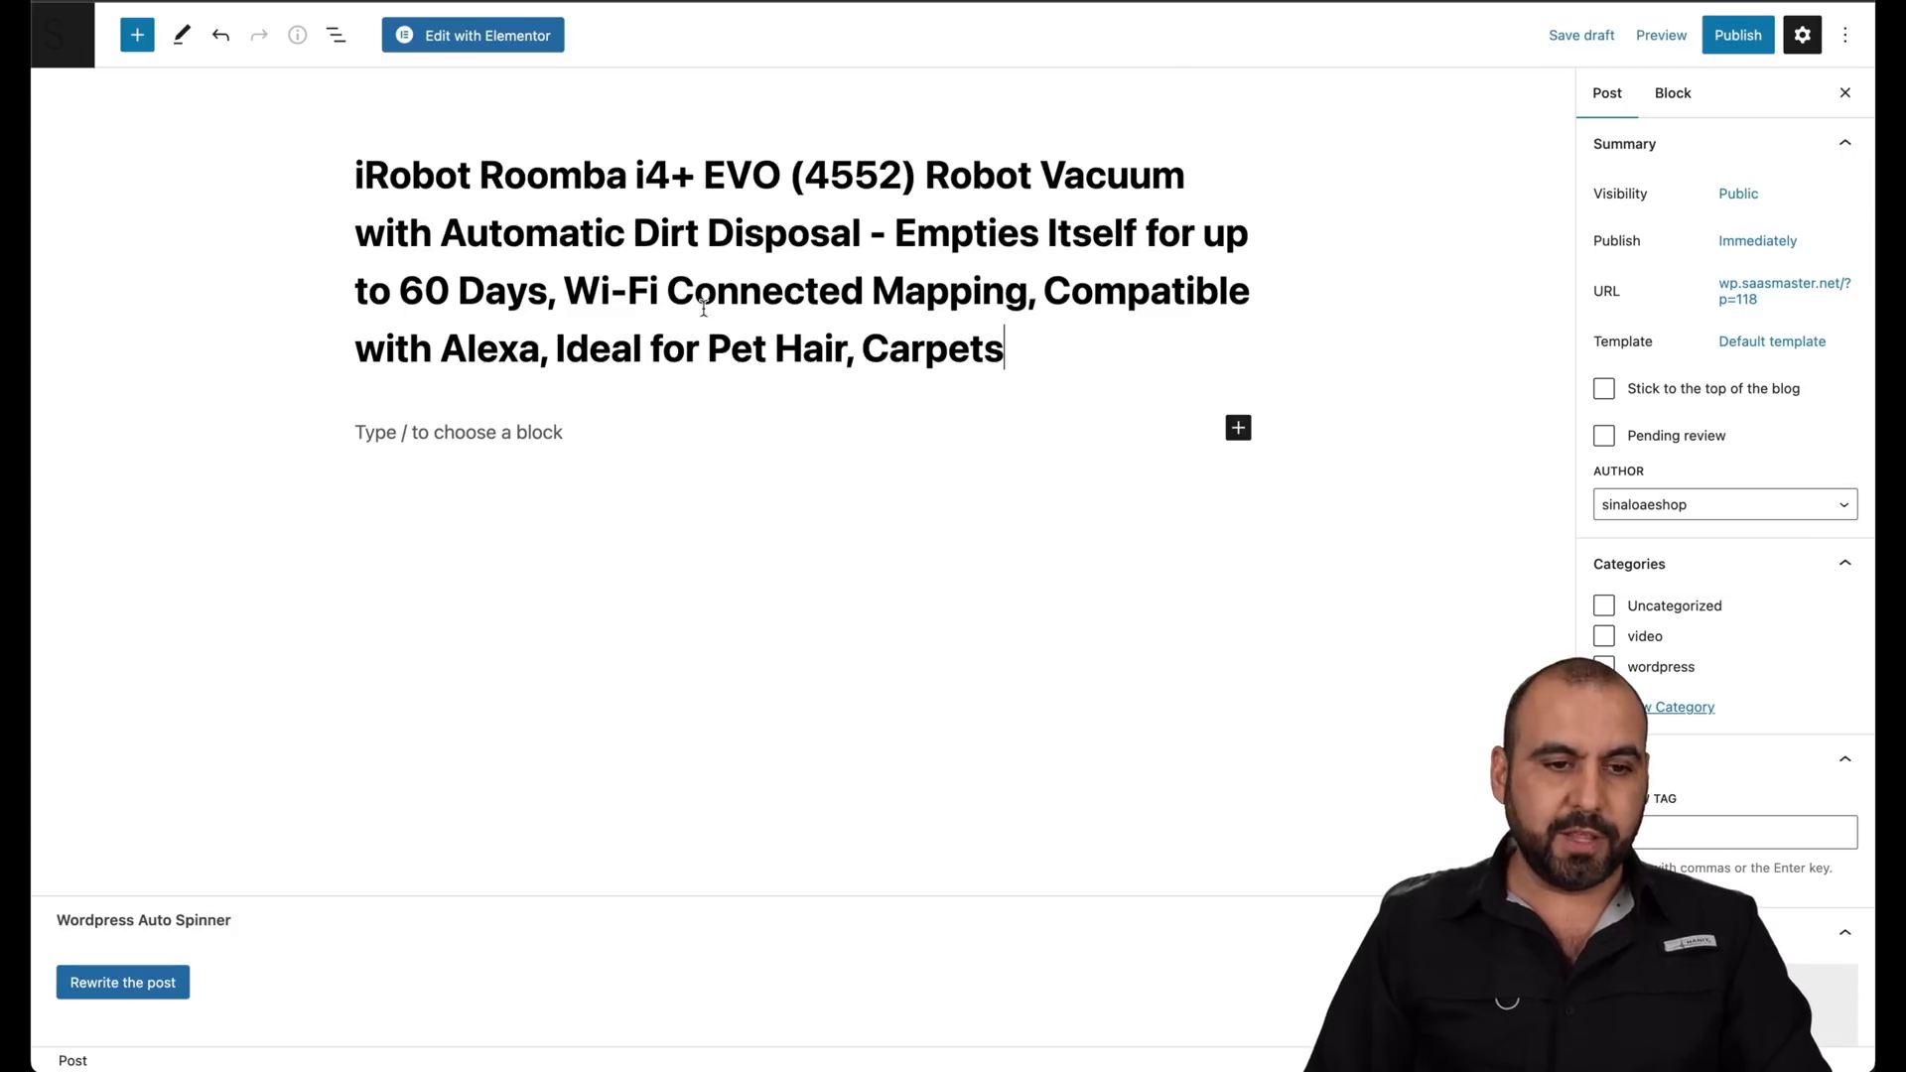
# Paste the Amazon 'About this item' bullet list into the post body.
pyautogui.click(628, 442)
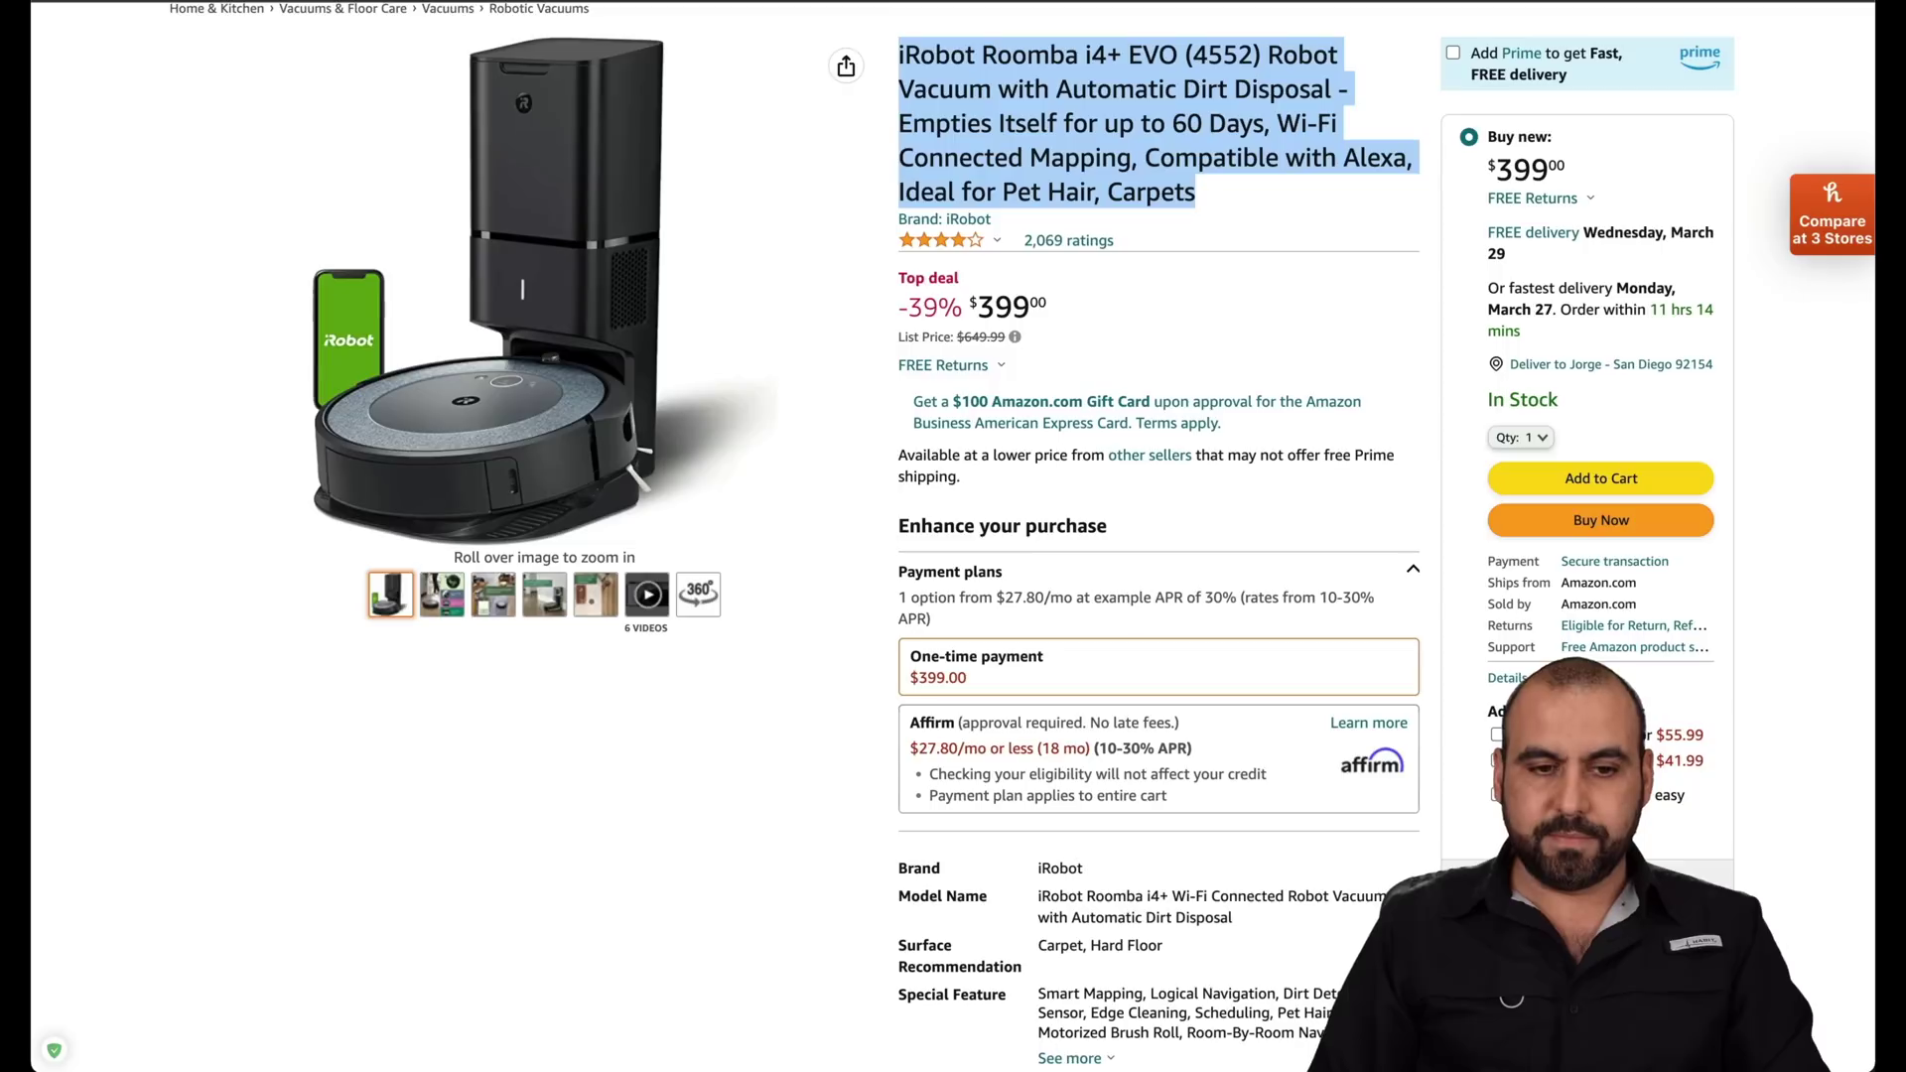
pyautogui.scroll(-1, 912, 441)
pyautogui.scroll(-4, 911, 441)
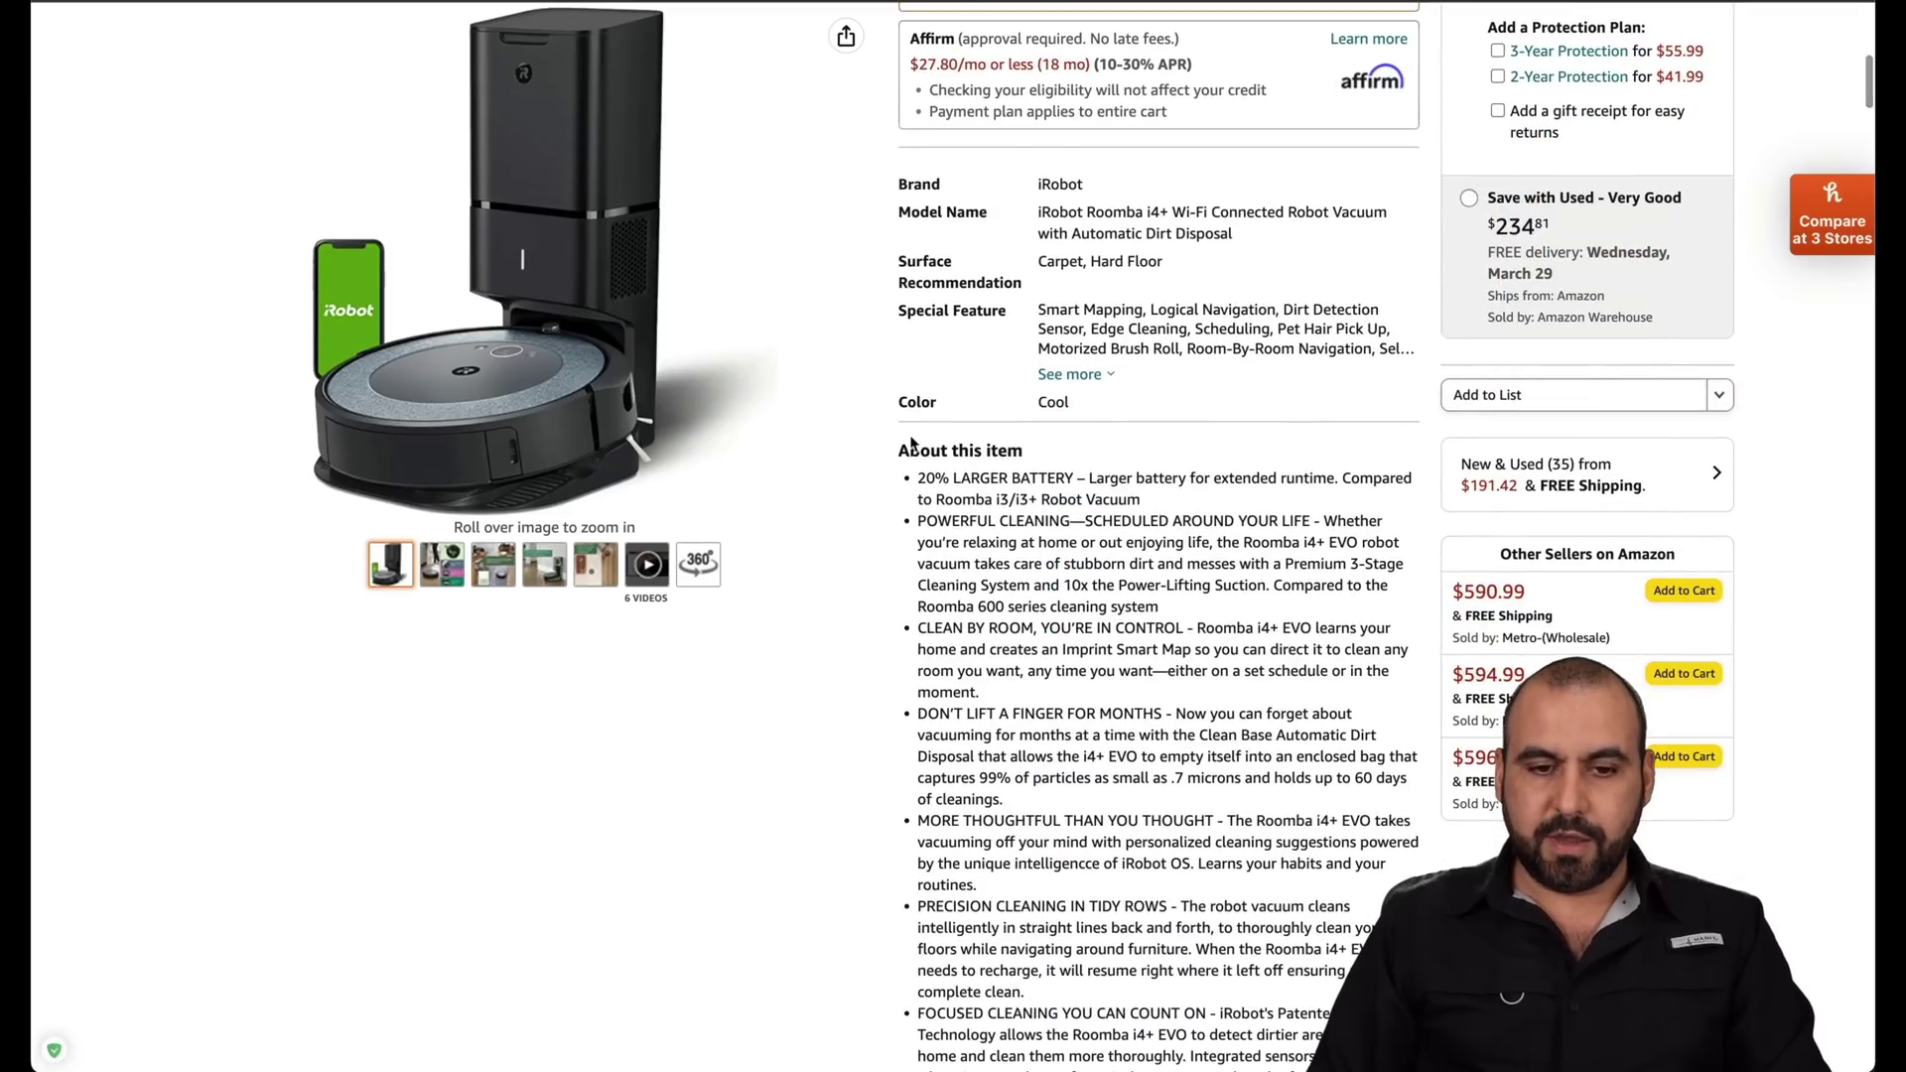
pyautogui.moveTo(896, 450); pyautogui.dragTo(1351, 776)
pyautogui.hotkey('ctrl', 'c')
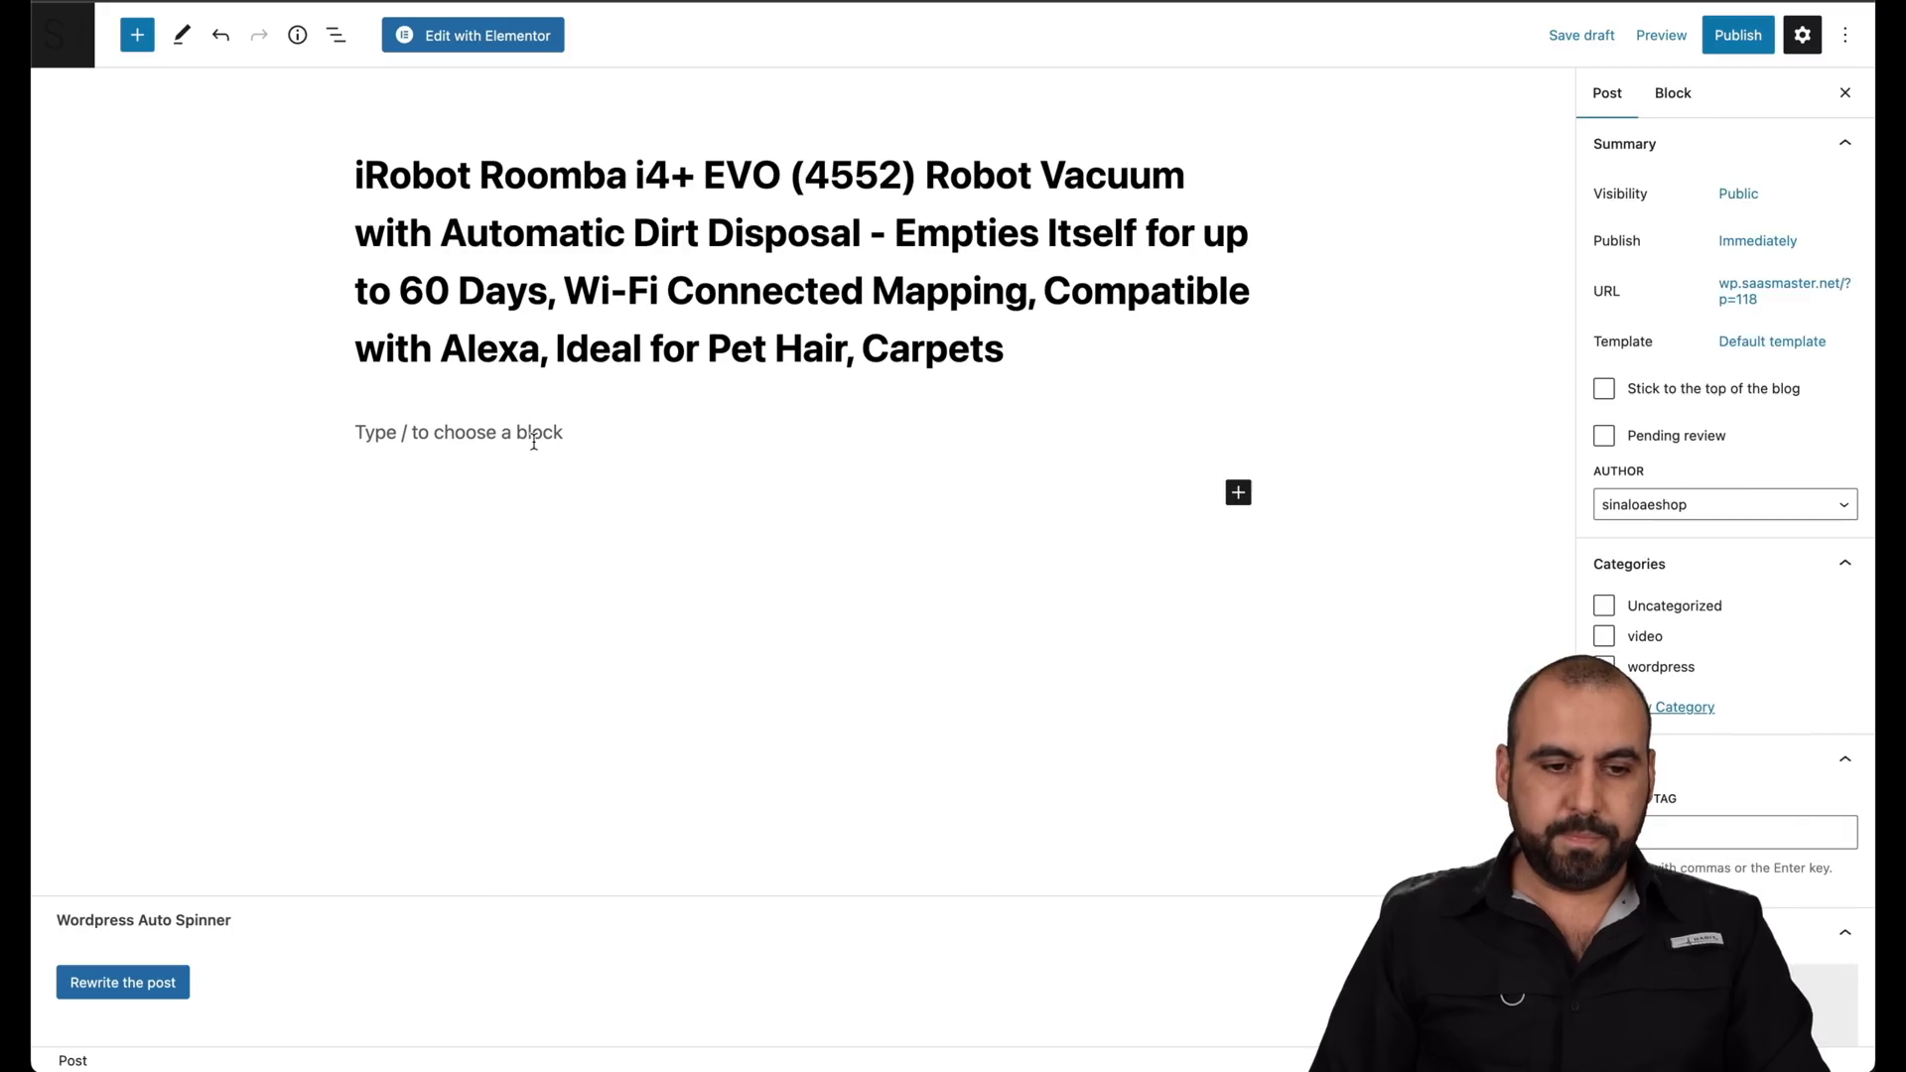
pyautogui.click(533, 434)
pyautogui.hotkey('ctrl', 'v')
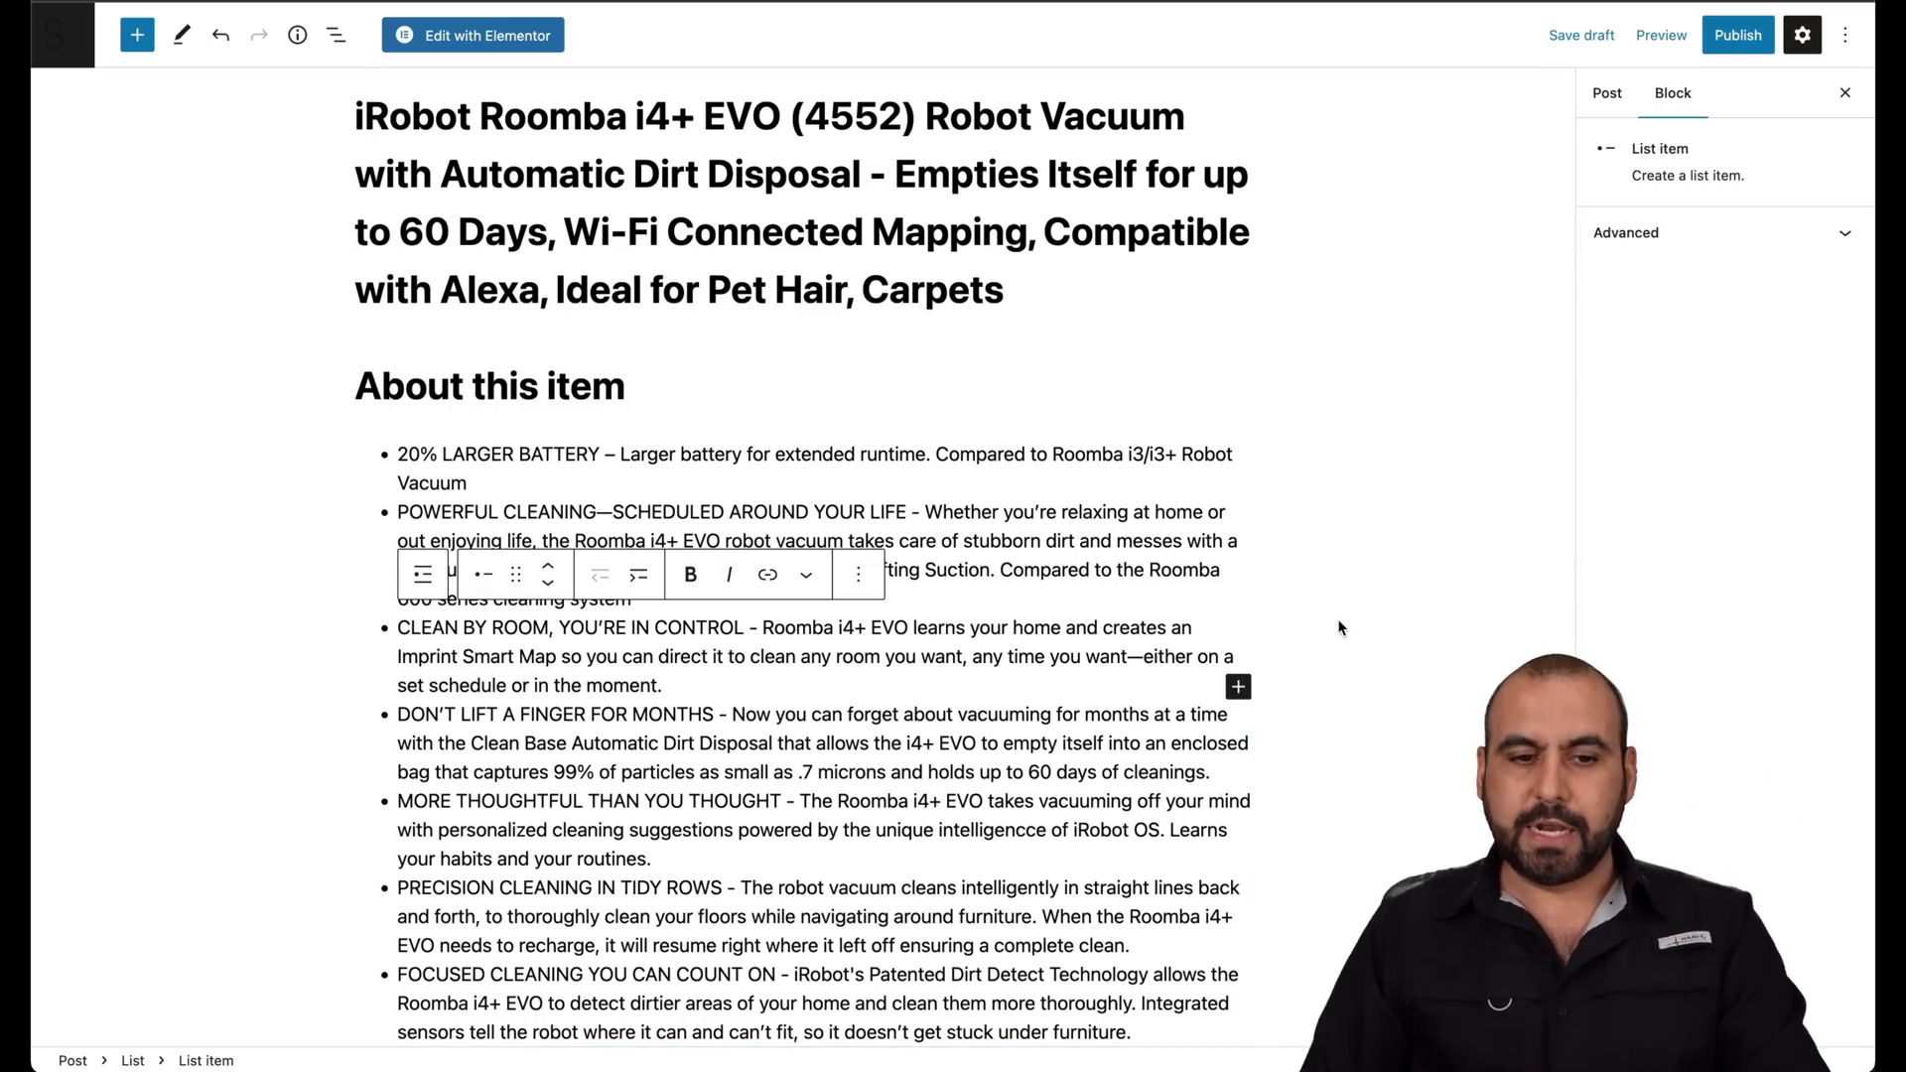
pyautogui.scroll(-2, 1338, 628)
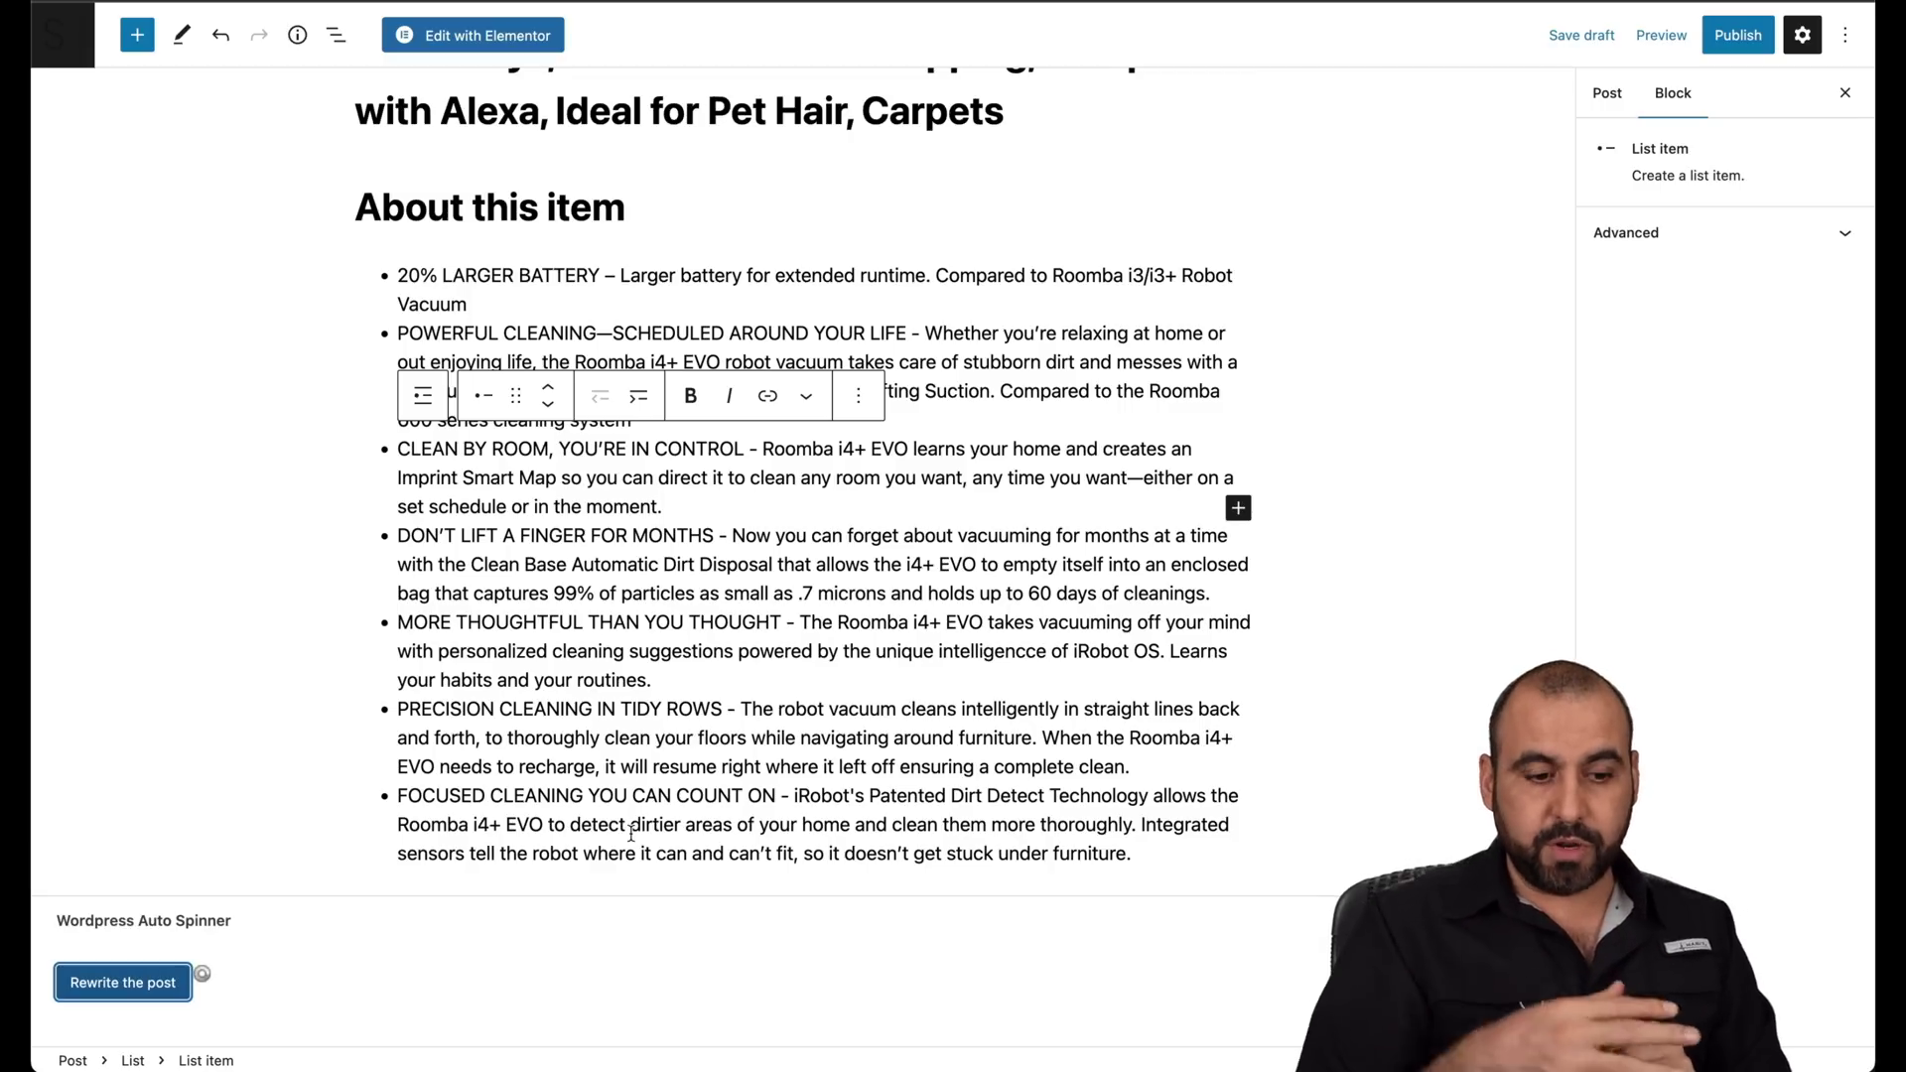
pyautogui.scroll(-5, 1280, 670)
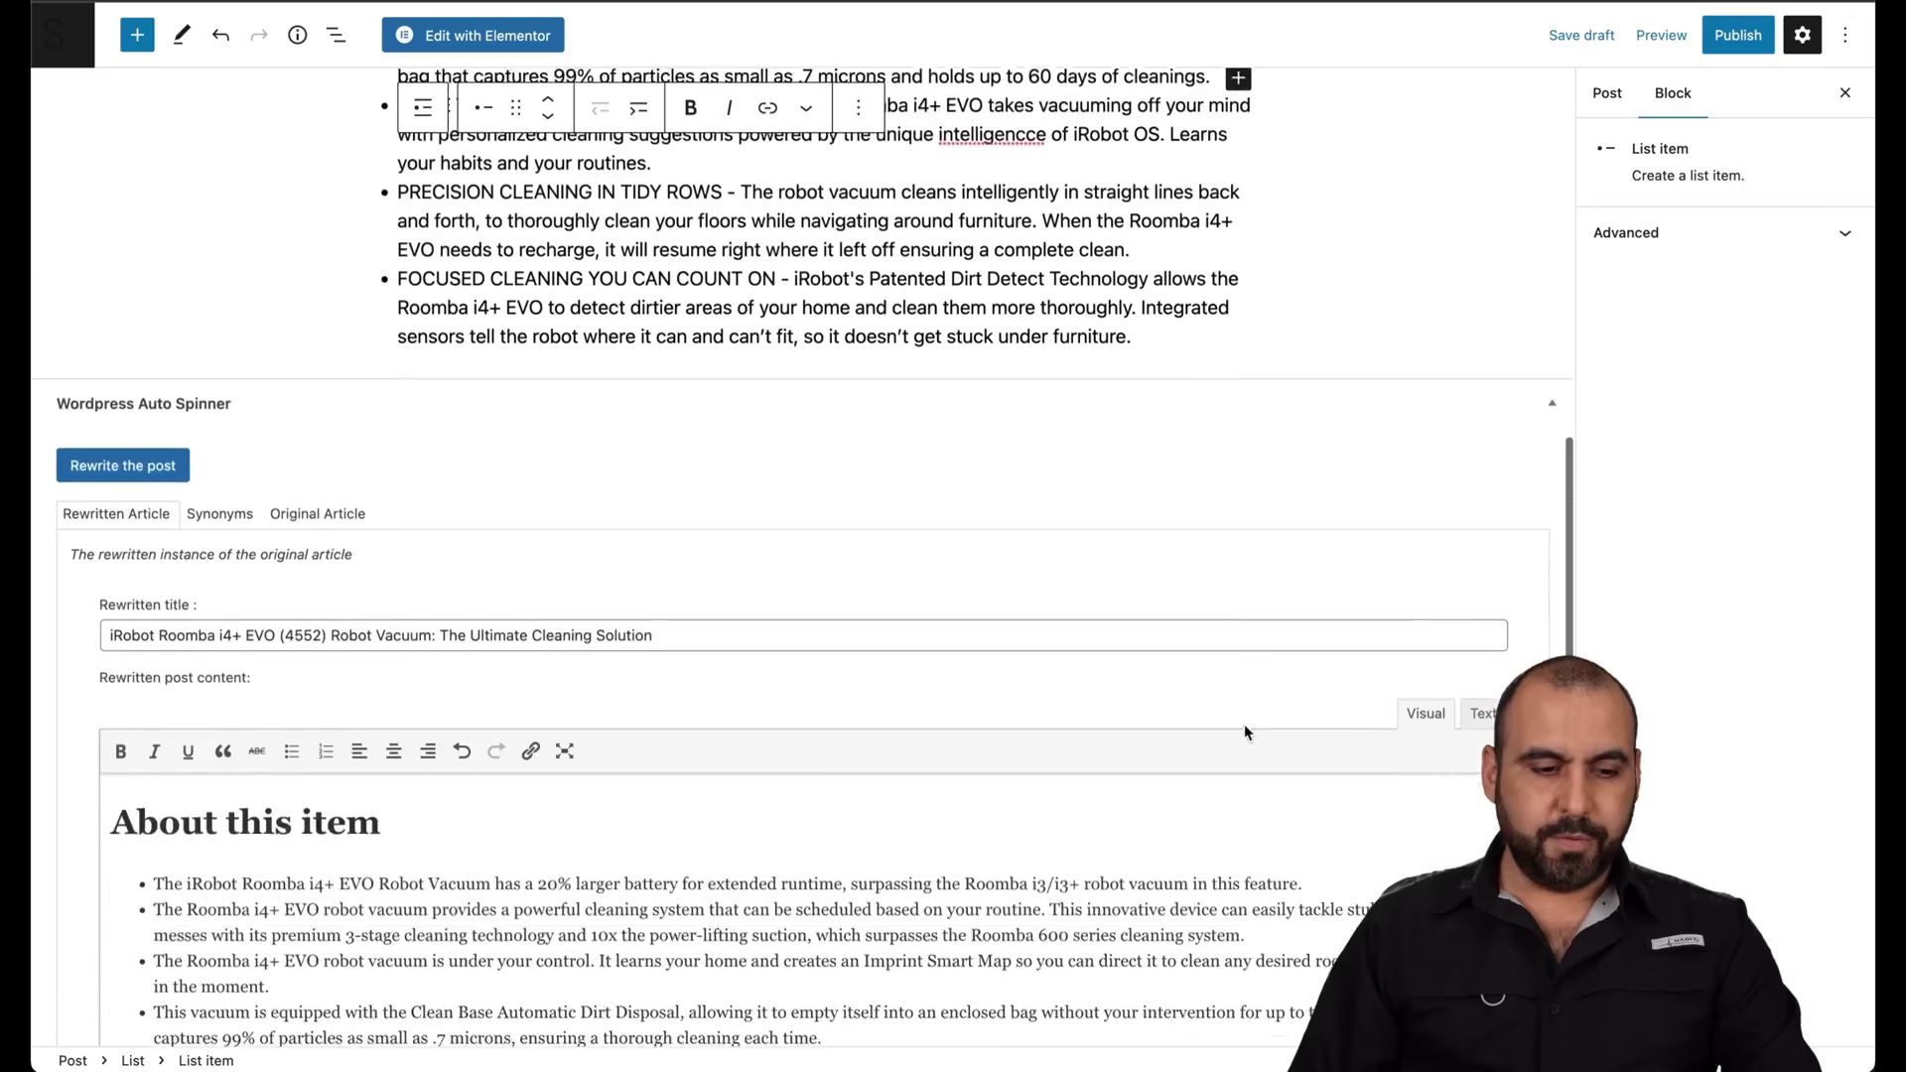
pyautogui.scroll(-3, 1244, 730)
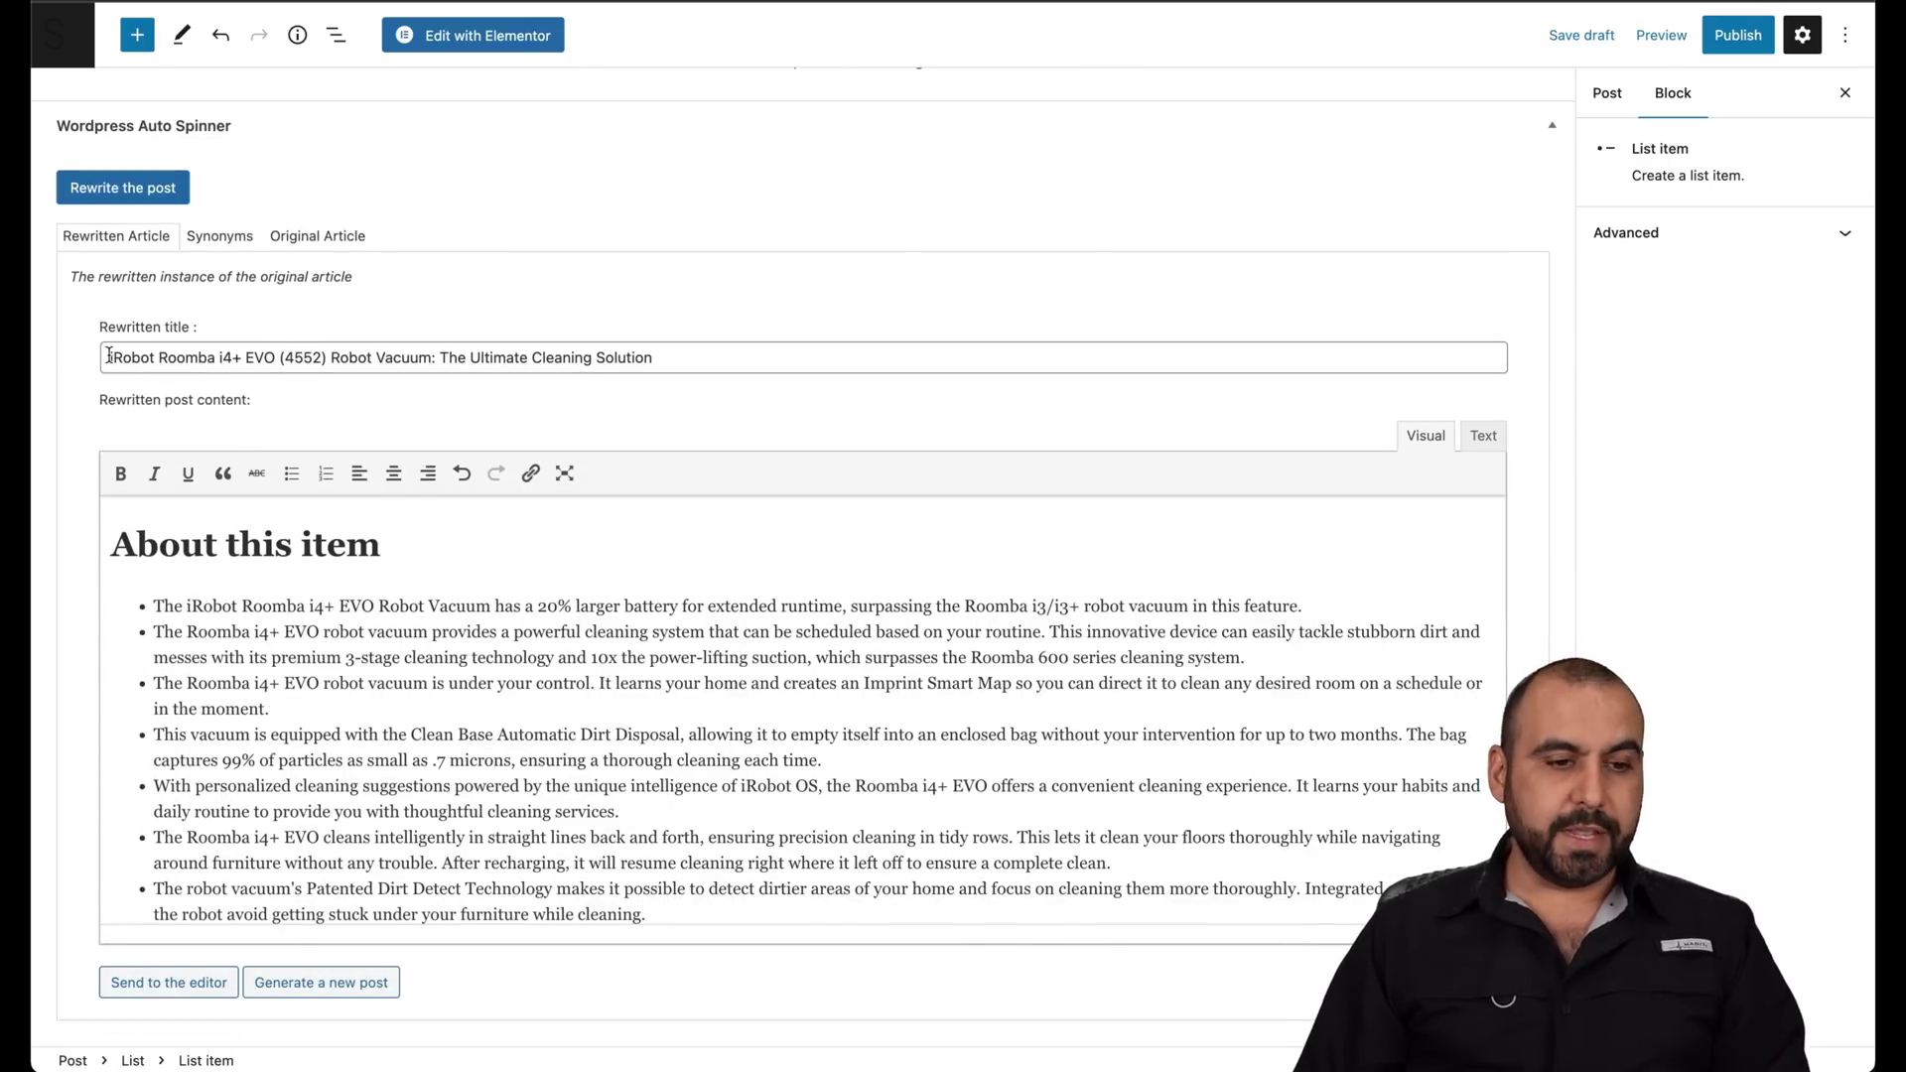
pyautogui.moveTo(108, 355); pyautogui.dragTo(692, 383)
pyautogui.click(795, 425)
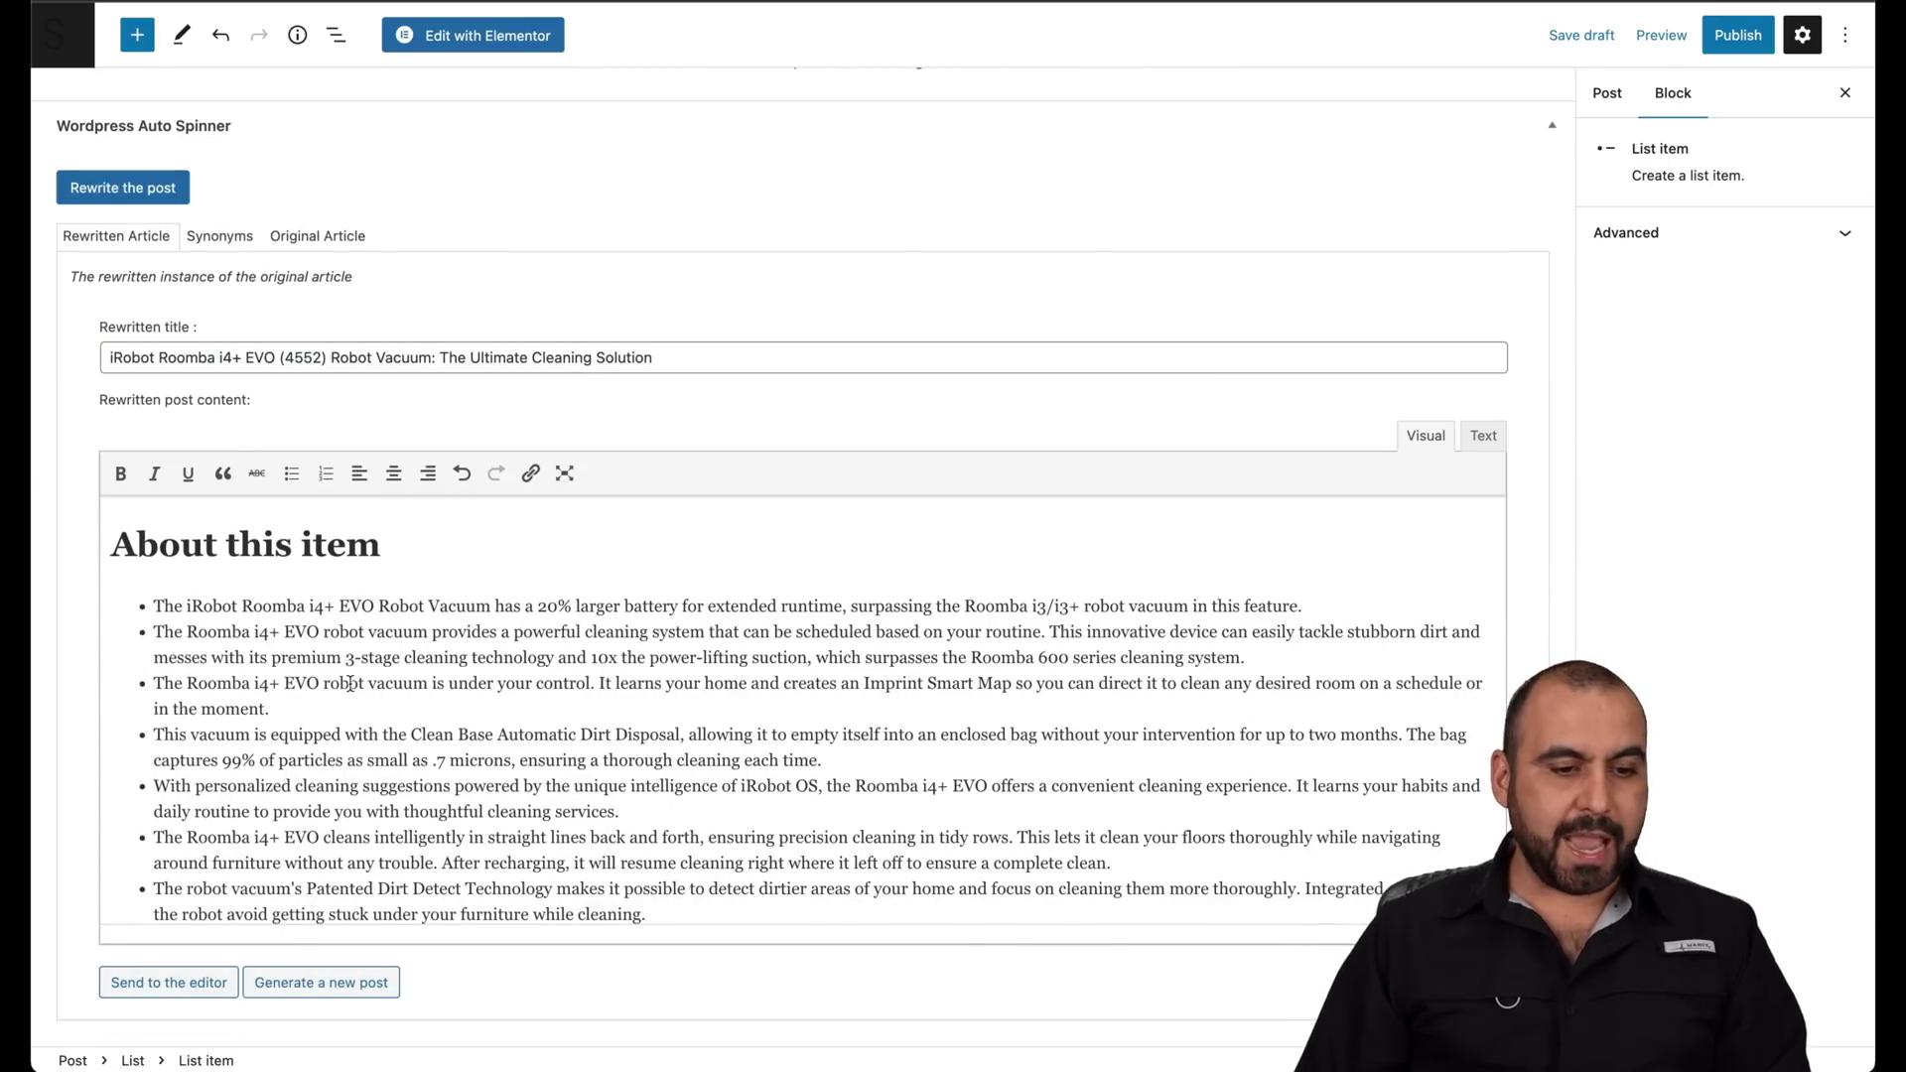
pyautogui.scroll(-1, 349, 683)
pyautogui.moveTo(155, 585)
pyautogui.mouseDown()
pyautogui.moveTo(1327, 617)
pyautogui.moveTo(1327, 590)
pyautogui.mouseUp()
pyautogui.scroll(1, 1328, 590)
pyautogui.scroll(5, 1328, 590)
pyautogui.scroll(5, 1328, 589)
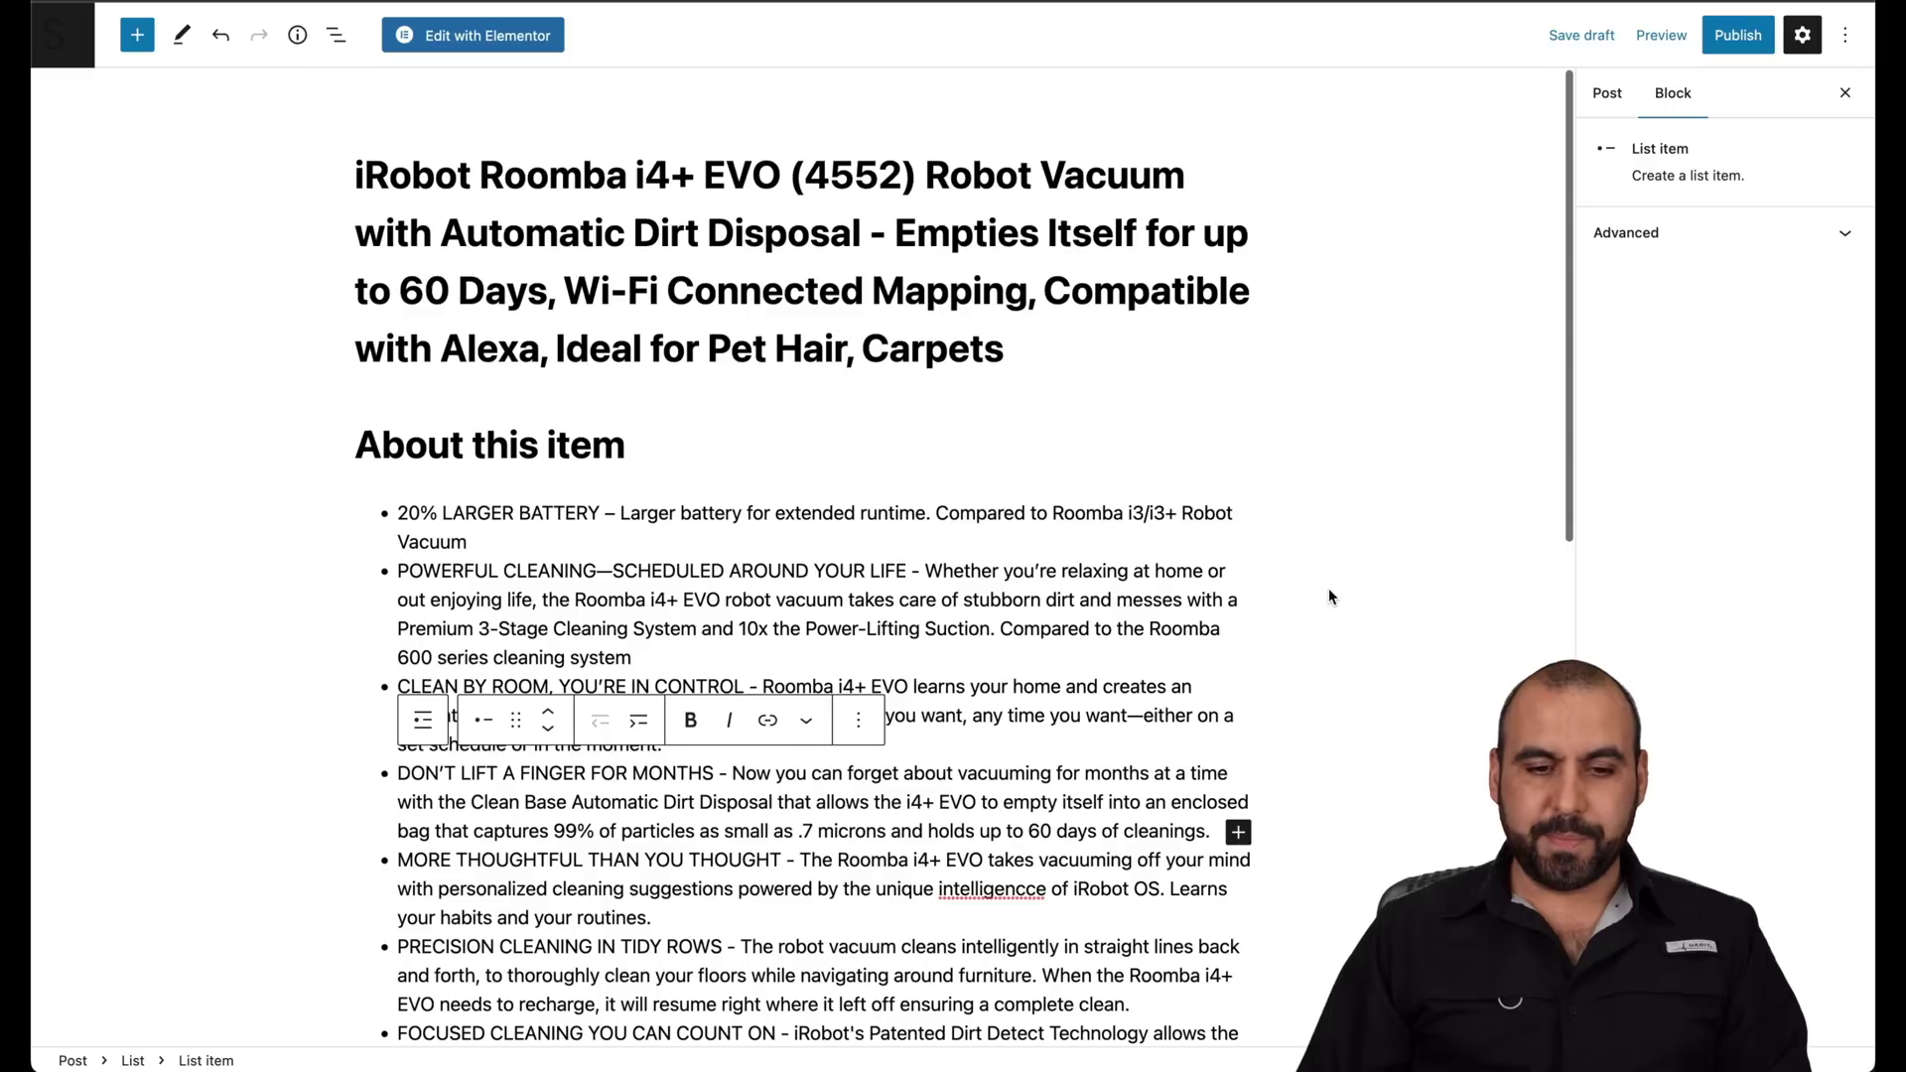
pyautogui.click(1103, 576)
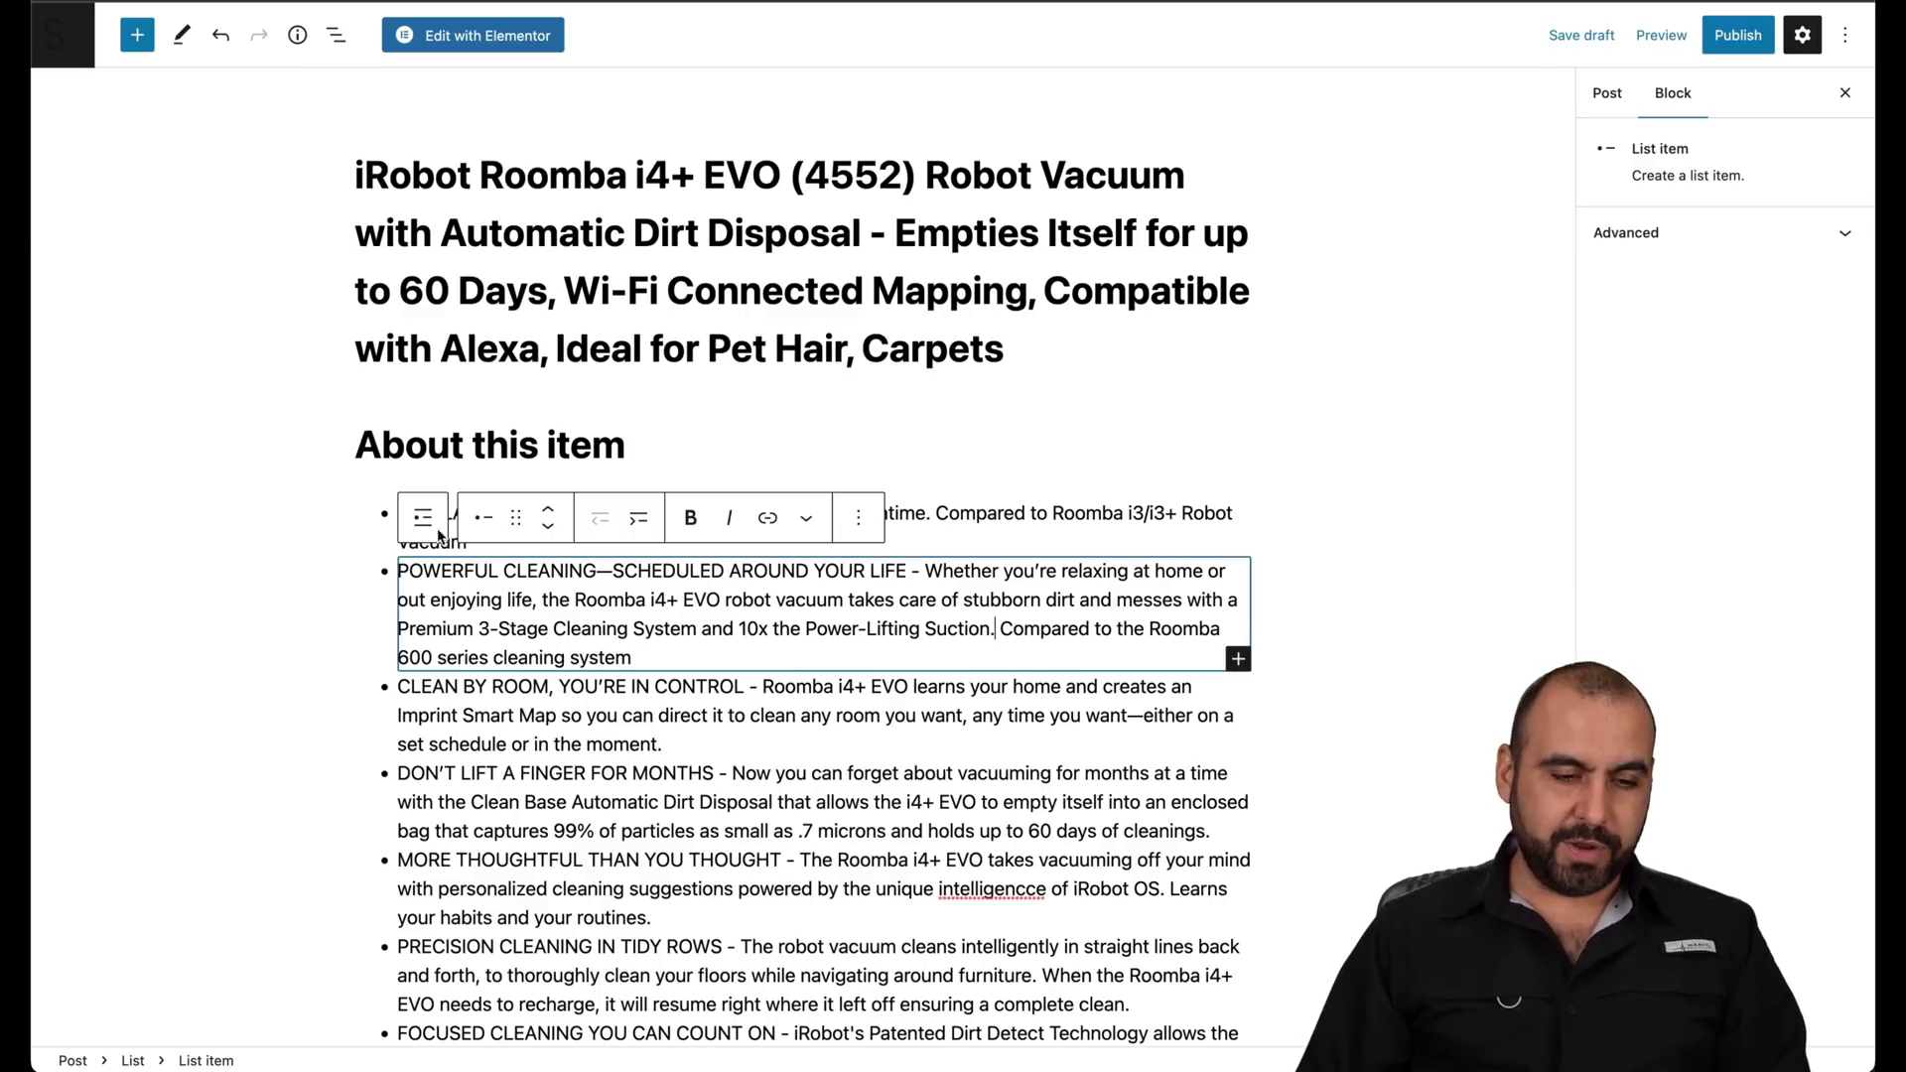
pyautogui.click(331, 527)
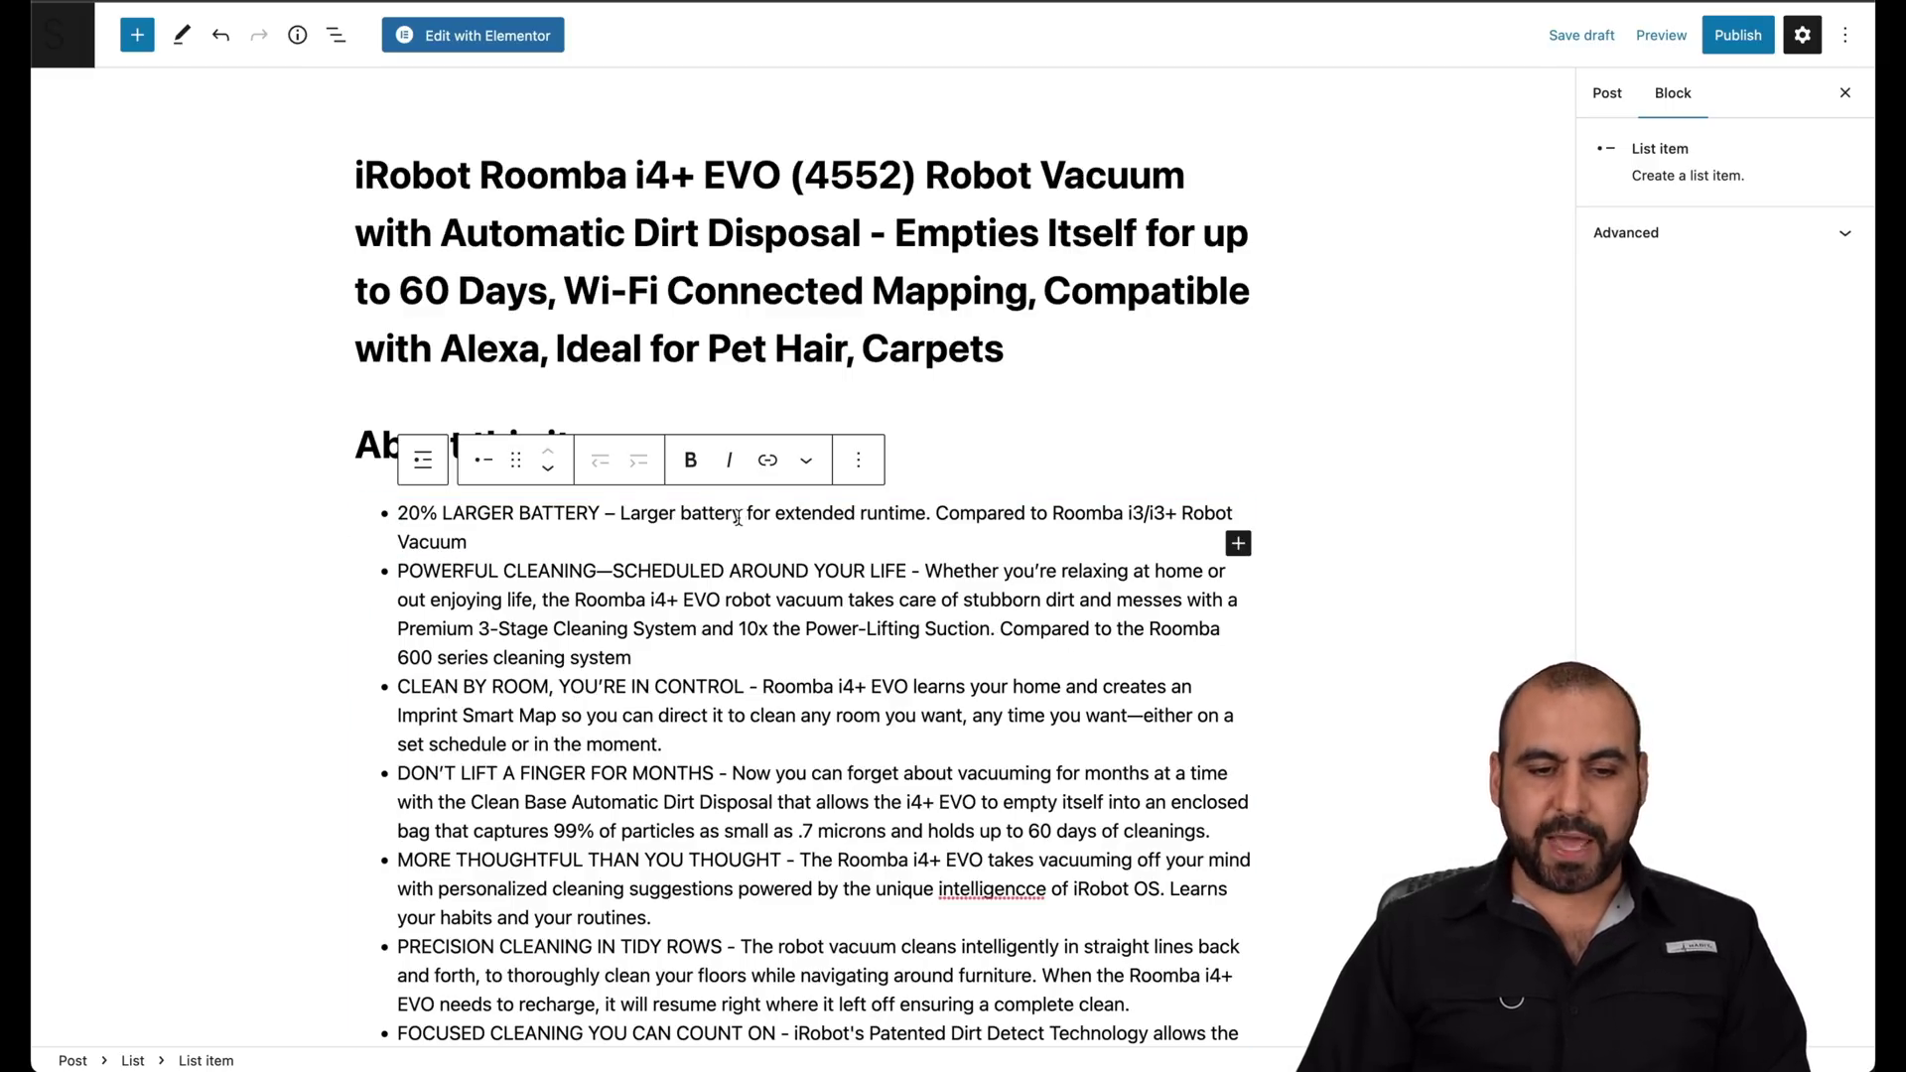
pyautogui.scroll(-3, 736, 513)
pyautogui.scroll(-10, 736, 515)
pyautogui.click(500, 634)
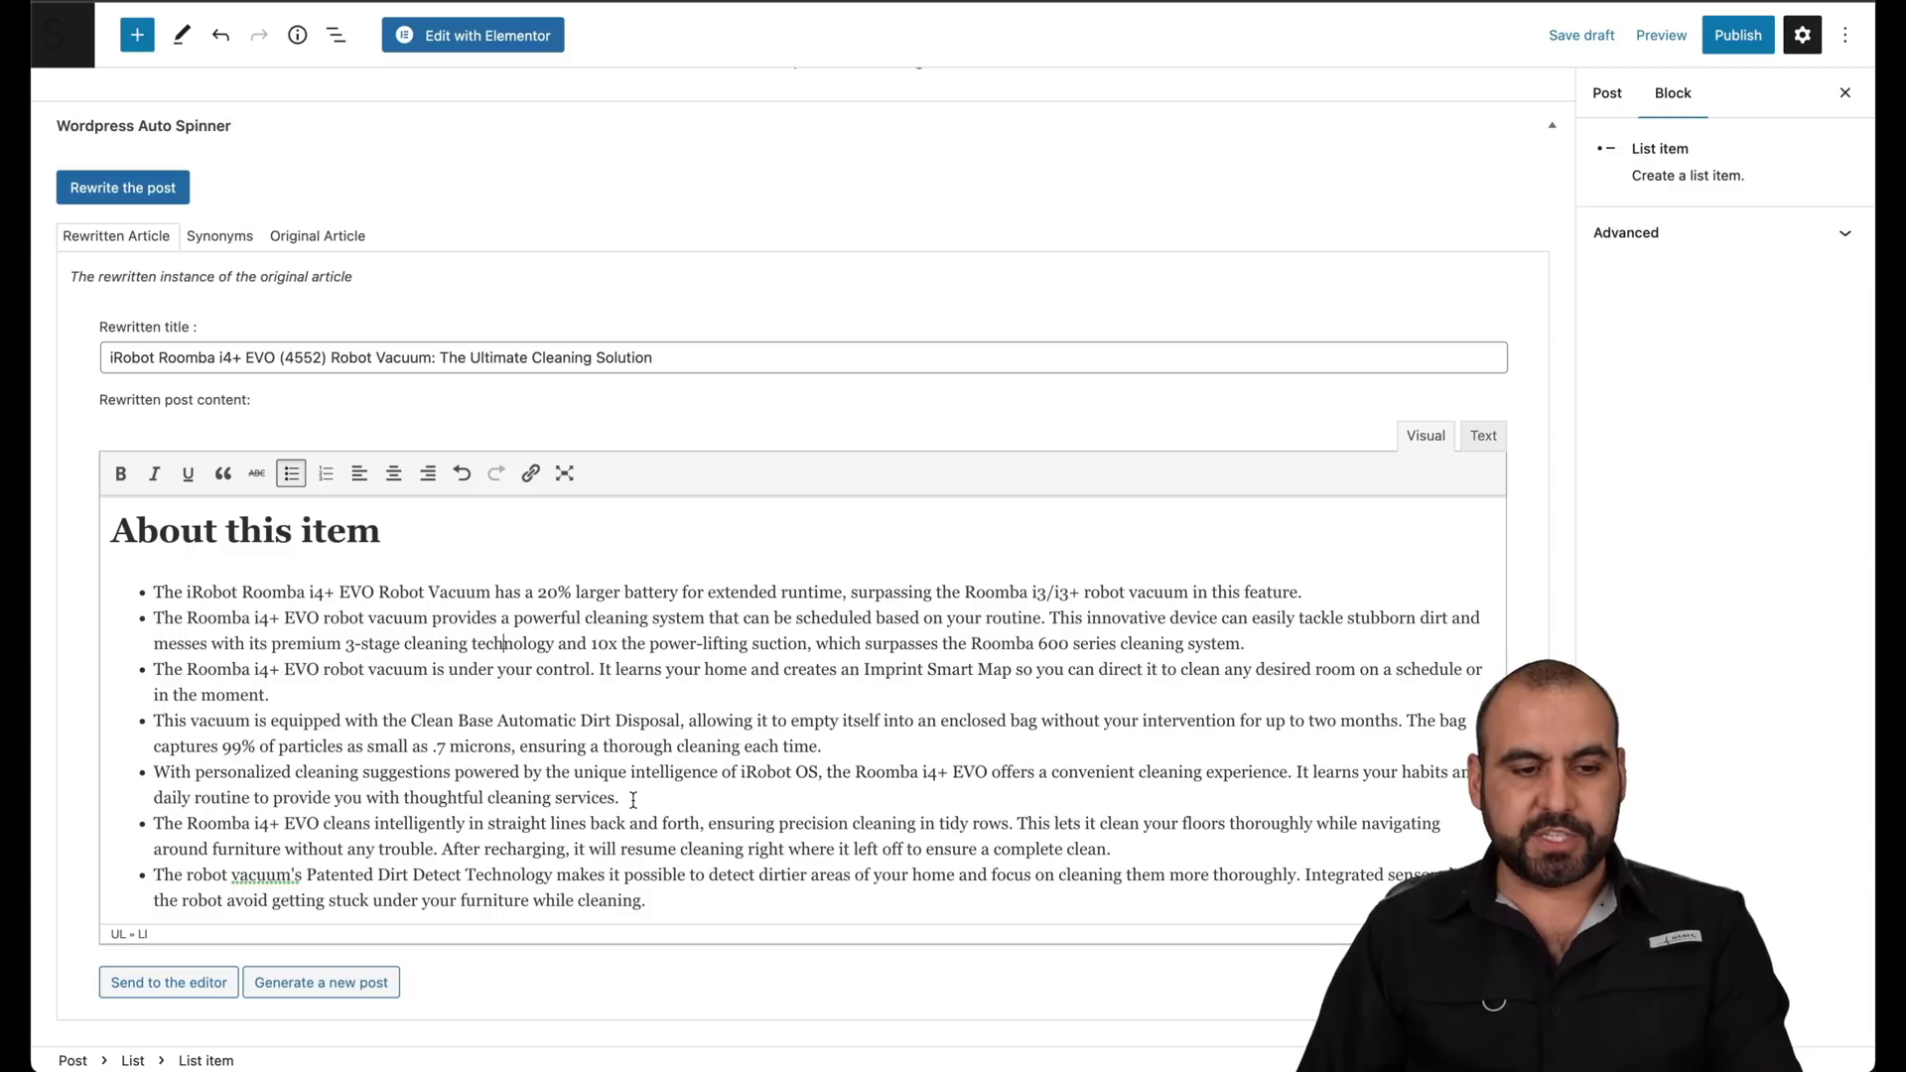
pyautogui.scroll(1, 632, 800)
pyautogui.scroll(2, 632, 800)
pyautogui.scroll(10, 631, 799)
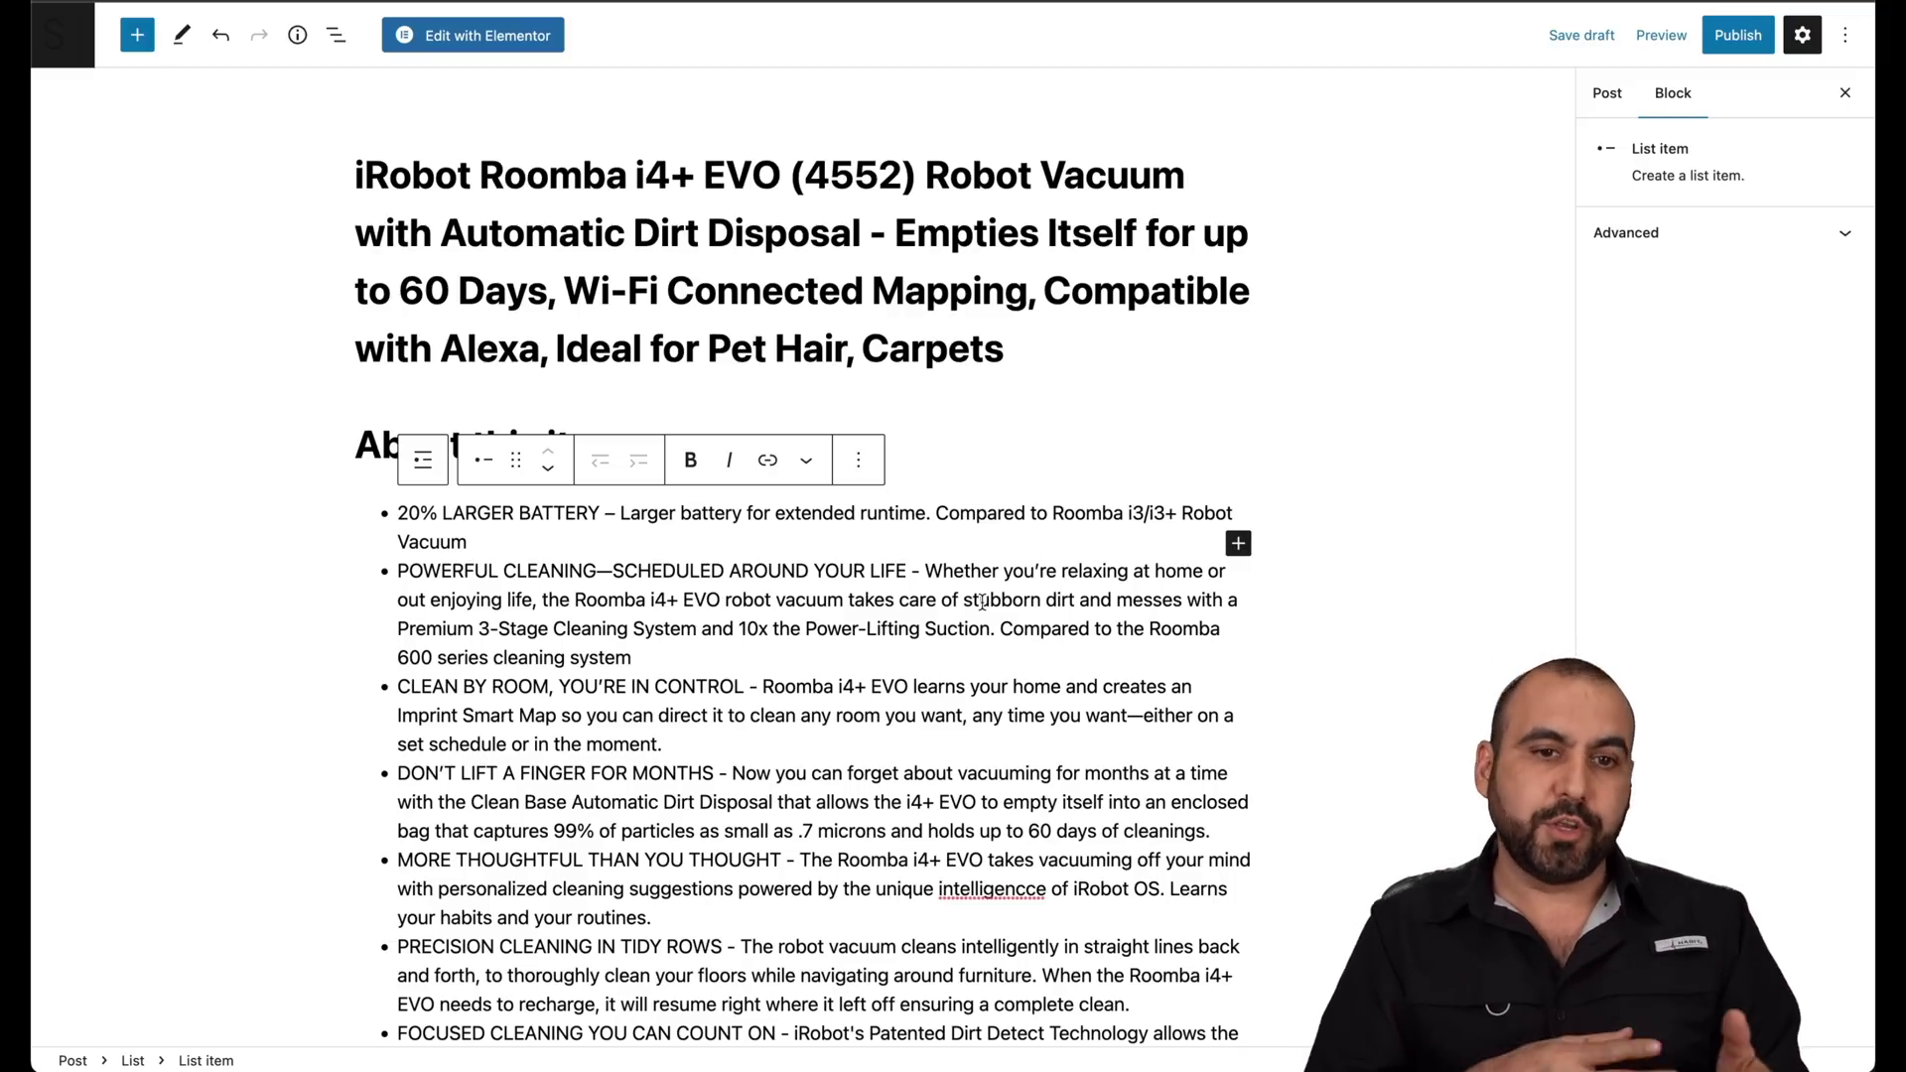
pyautogui.click(64, 32)
# Leave the unsaved draft and bring up the Auto Spinner settings page.
pyautogui.click(1038, 336)
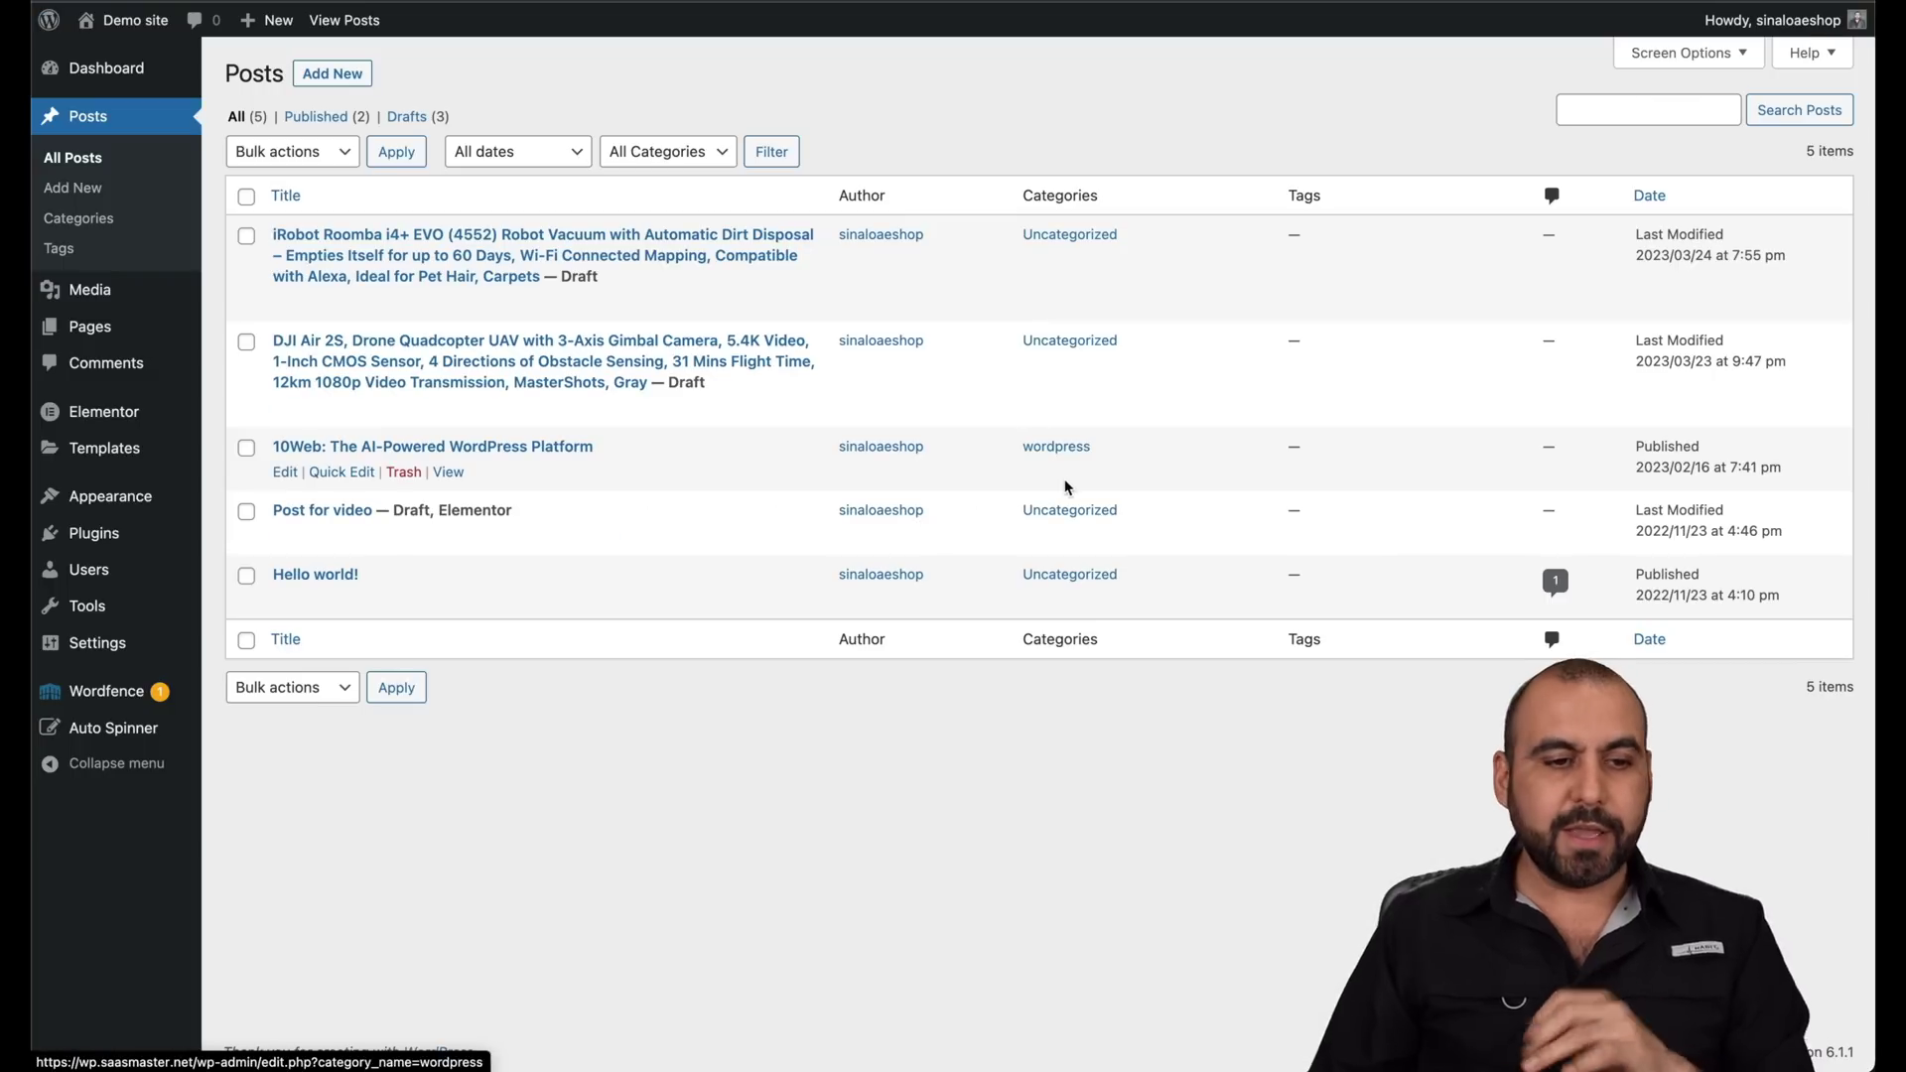
pyautogui.moveTo(111, 728)
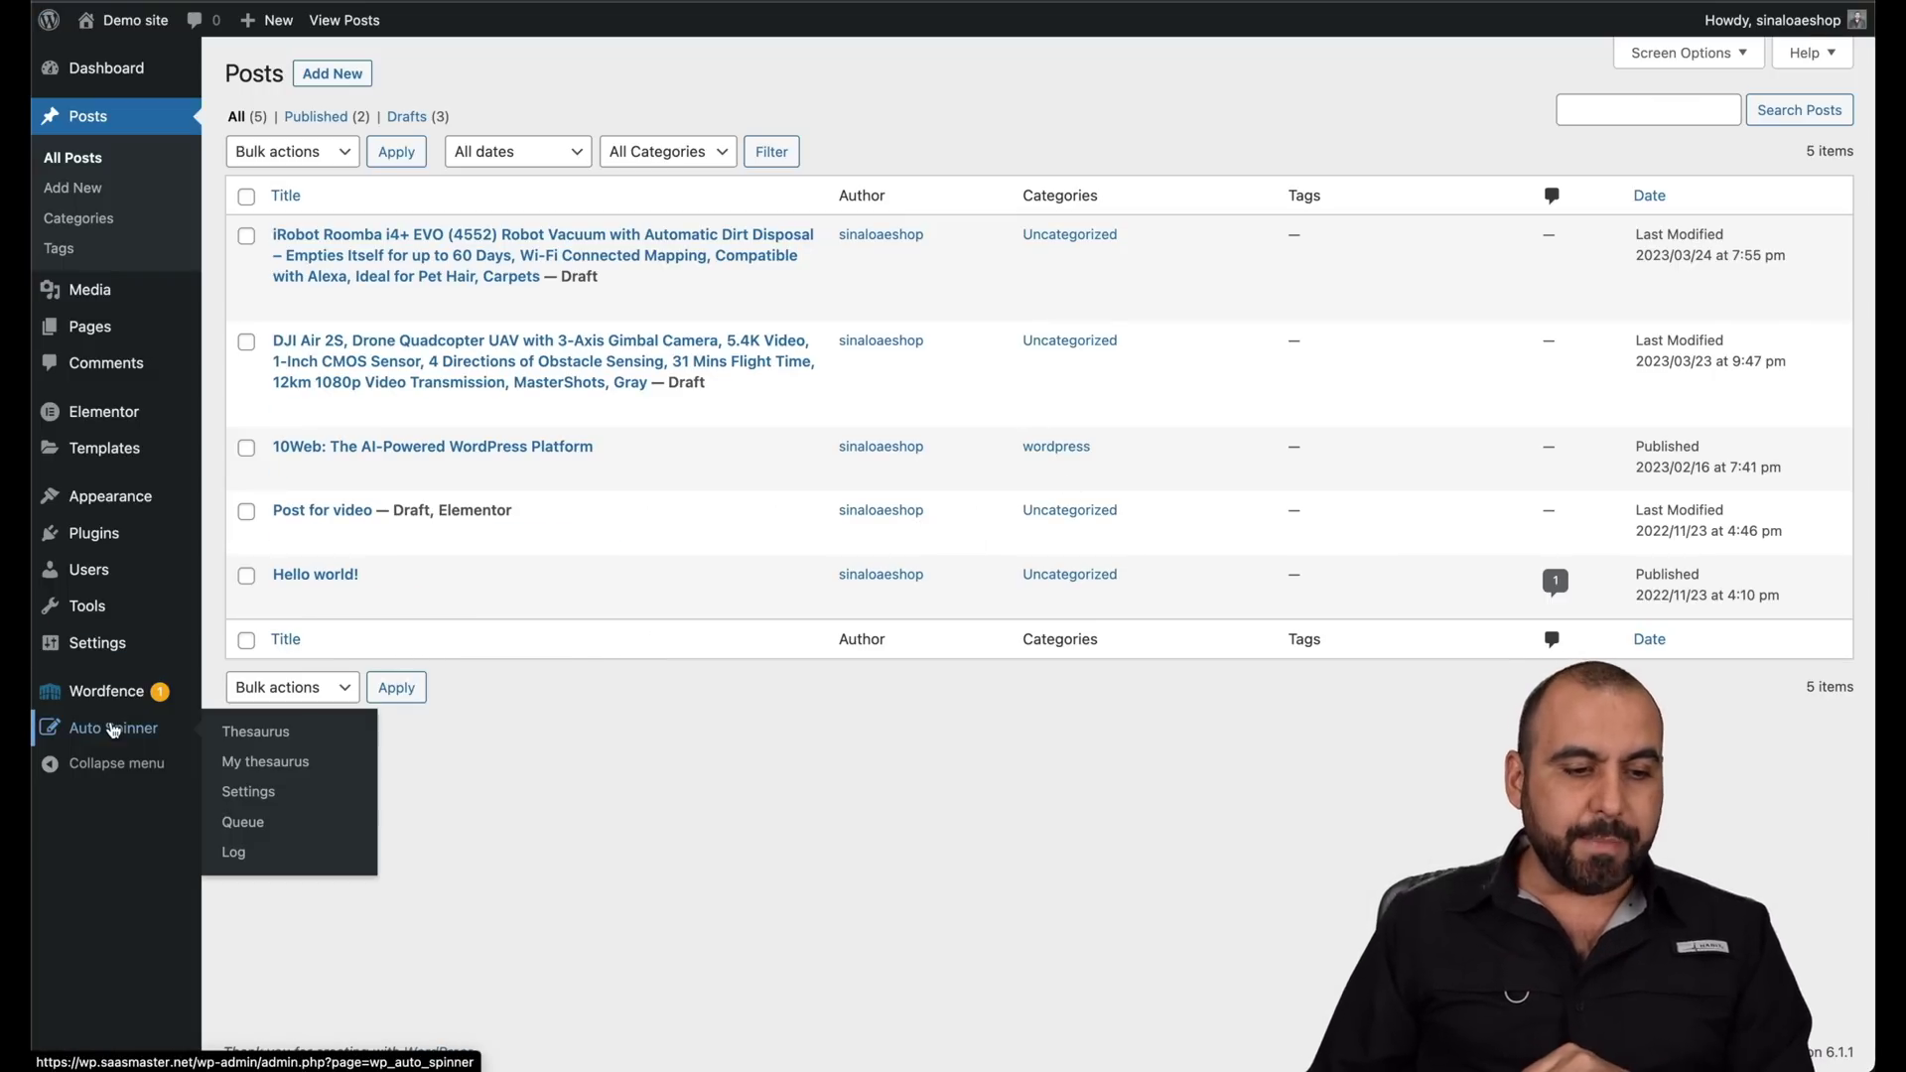
pyautogui.click(263, 794)
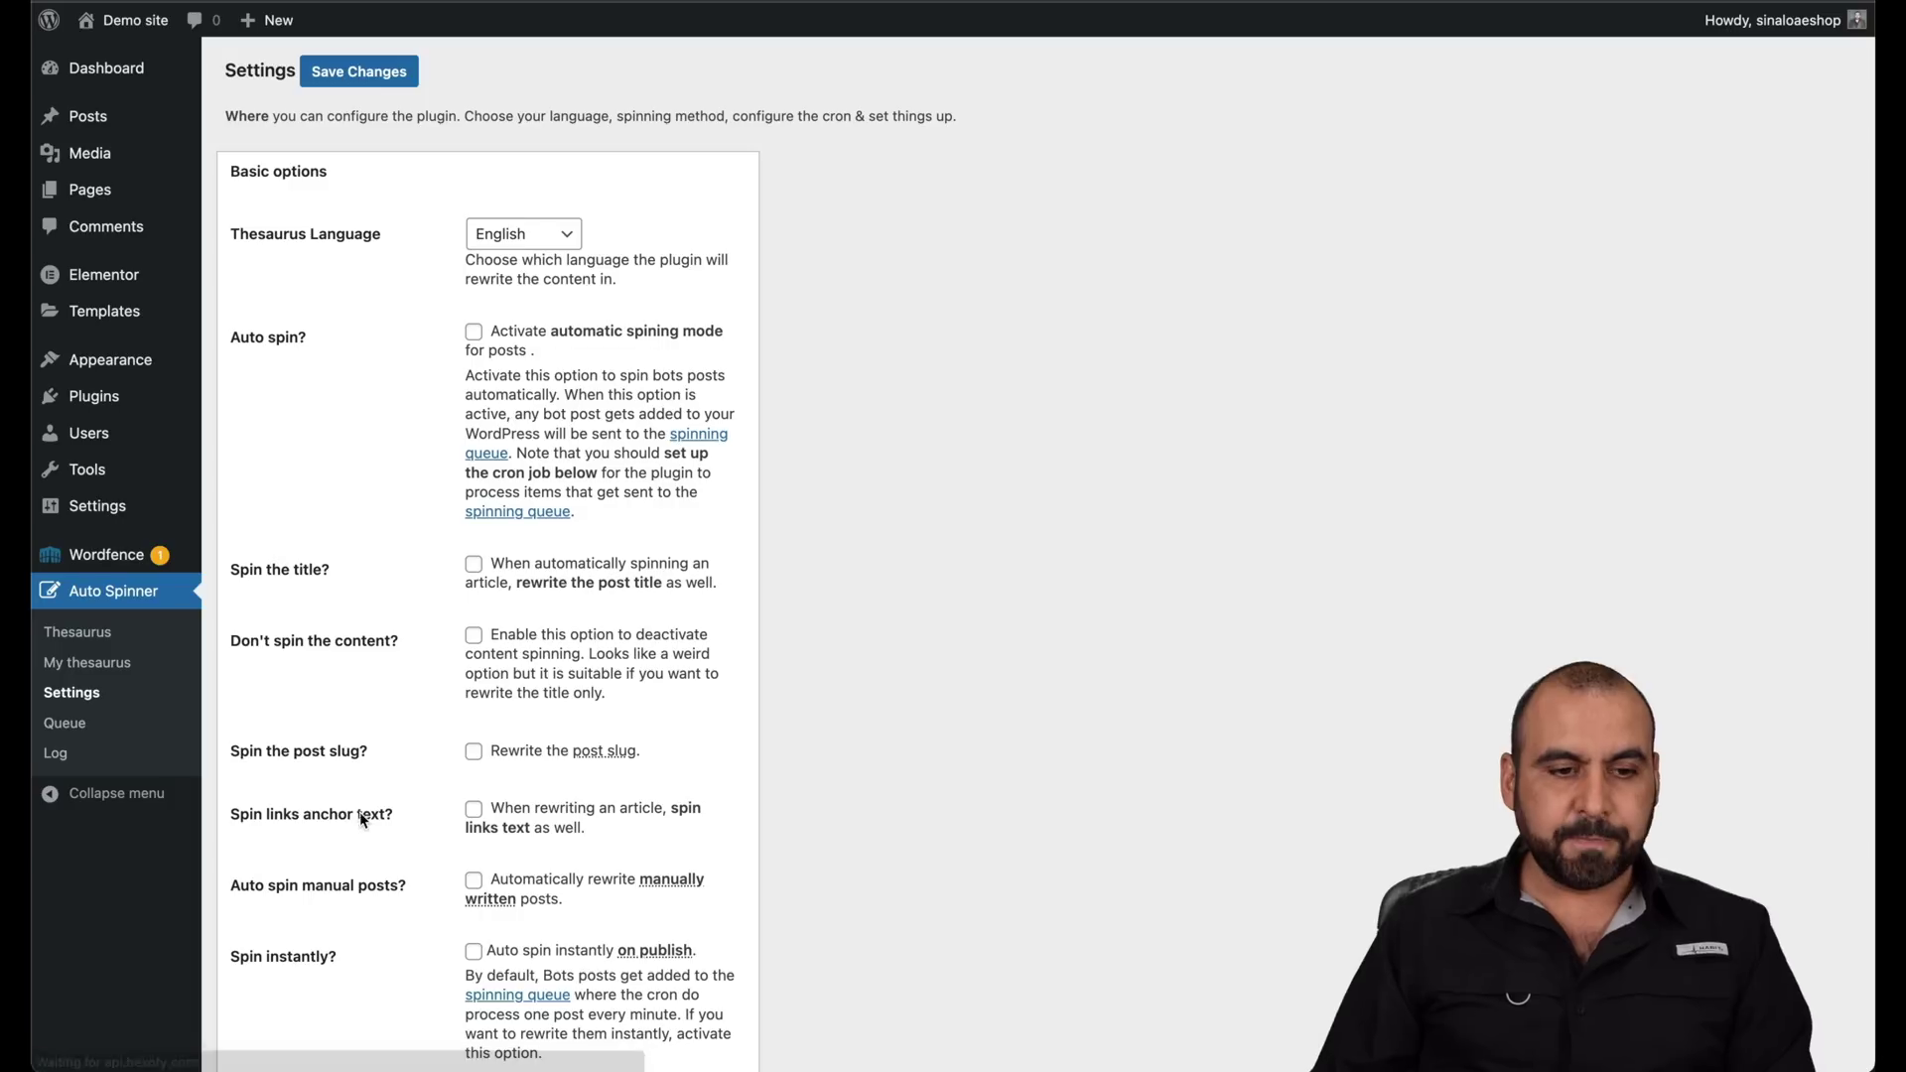
pyautogui.scroll(-5, 1049, 413)
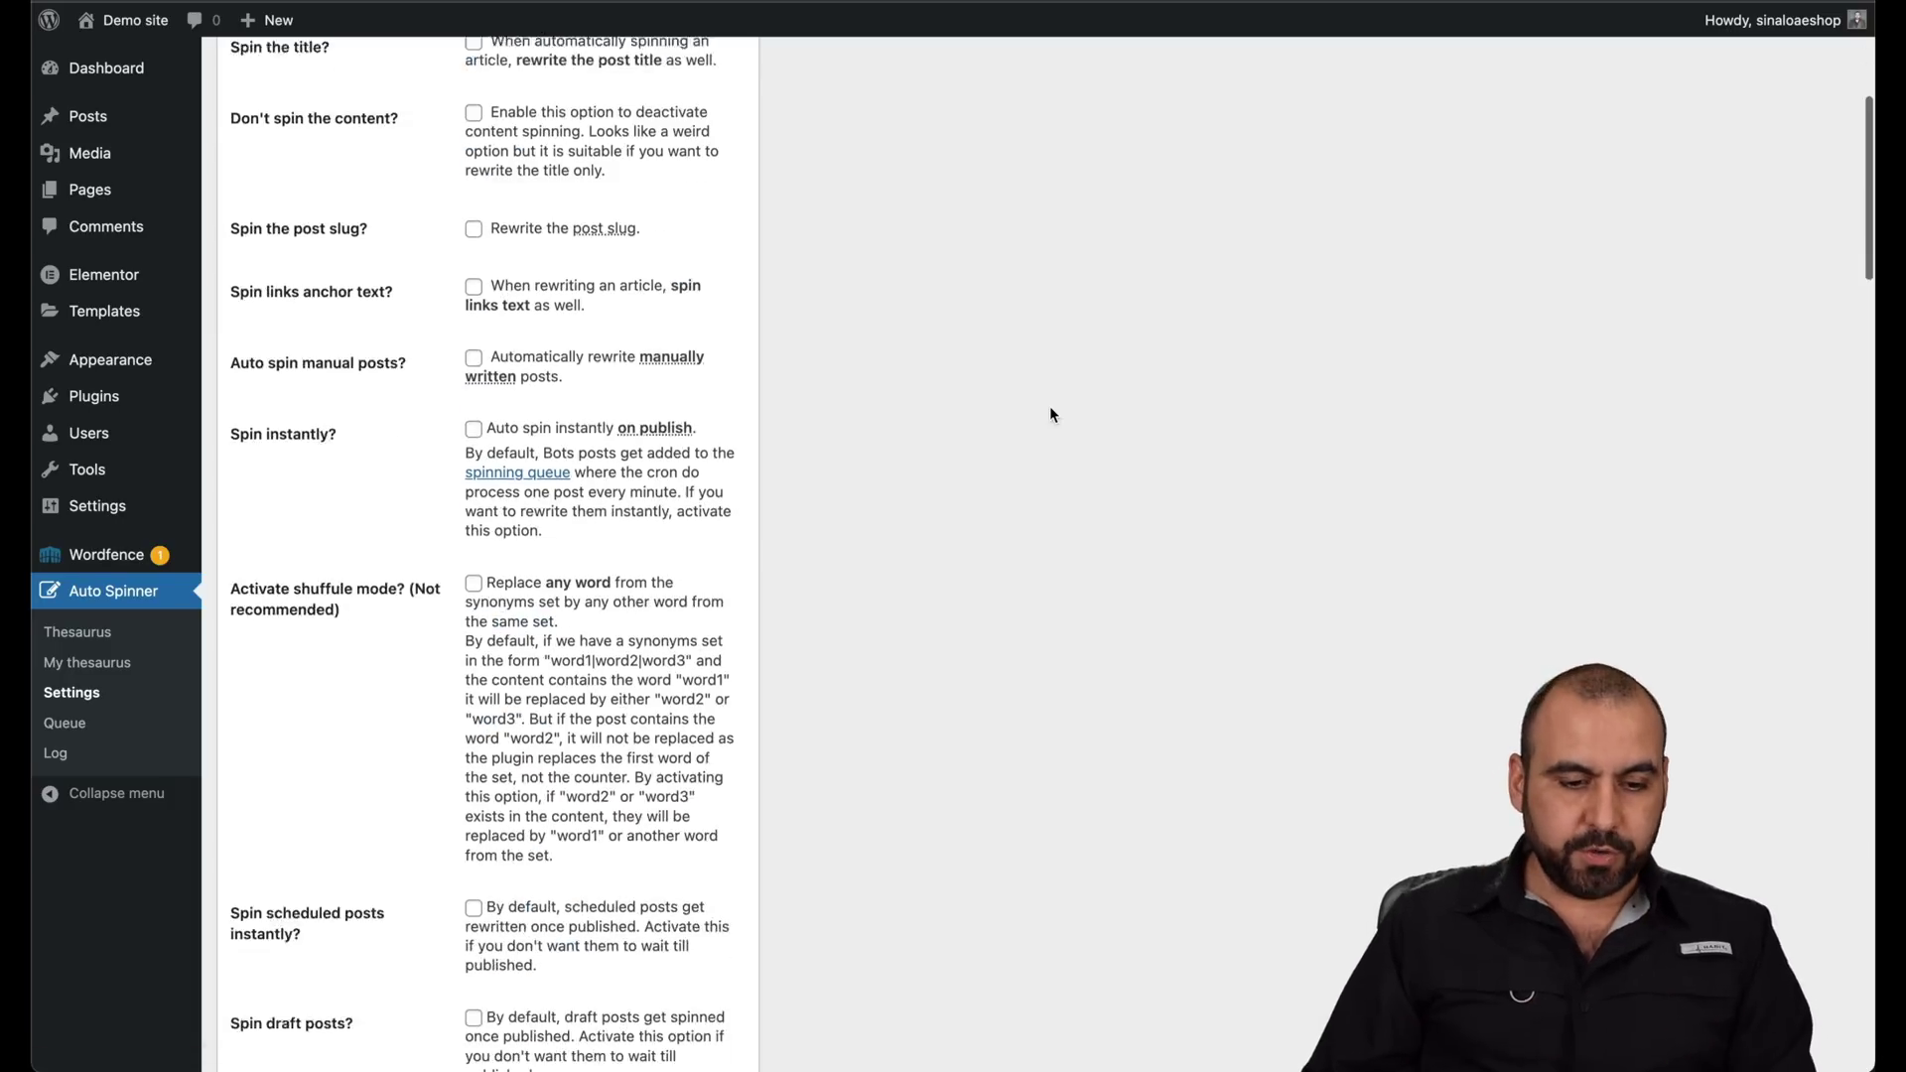
pyautogui.scroll(-5, 1049, 413)
pyautogui.scroll(-8, 1049, 413)
pyautogui.scroll(-8, 1050, 412)
pyautogui.scroll(-4, 1050, 412)
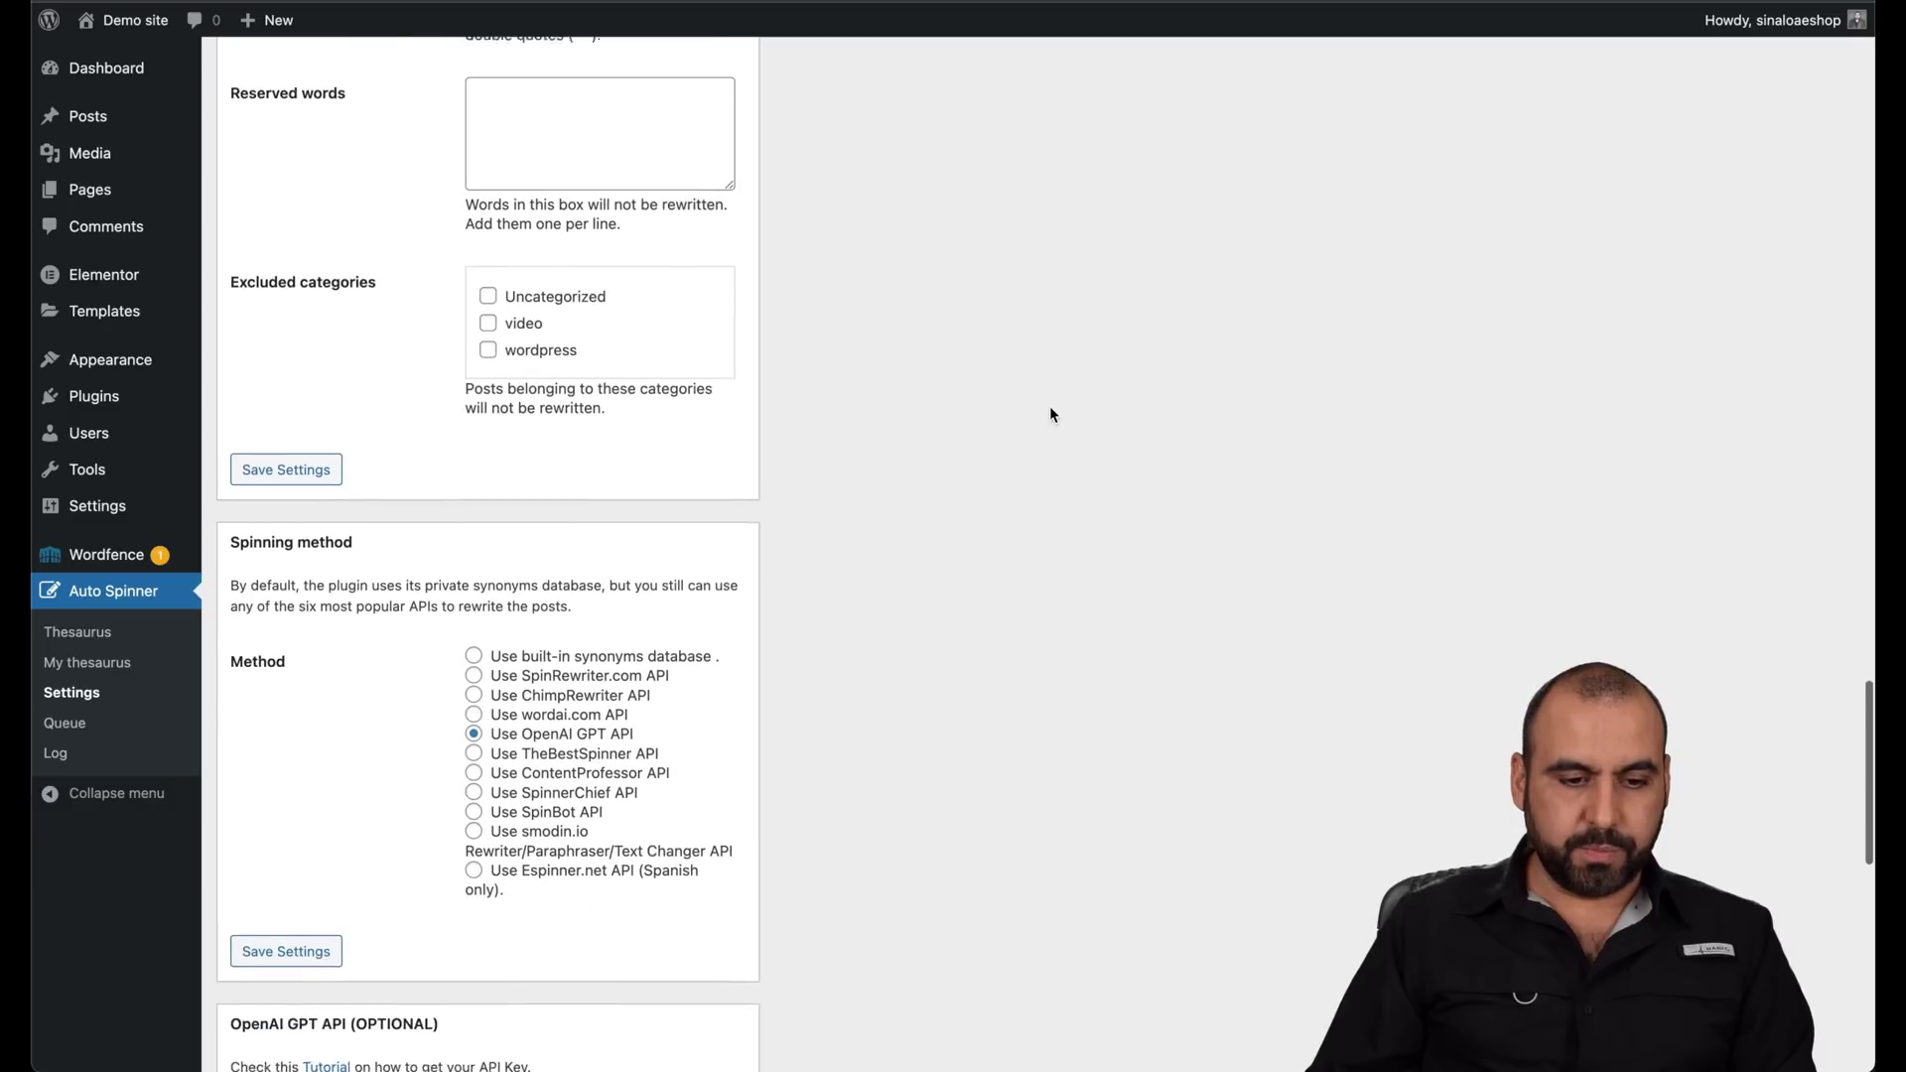
pyautogui.scroll(-1, 1050, 413)
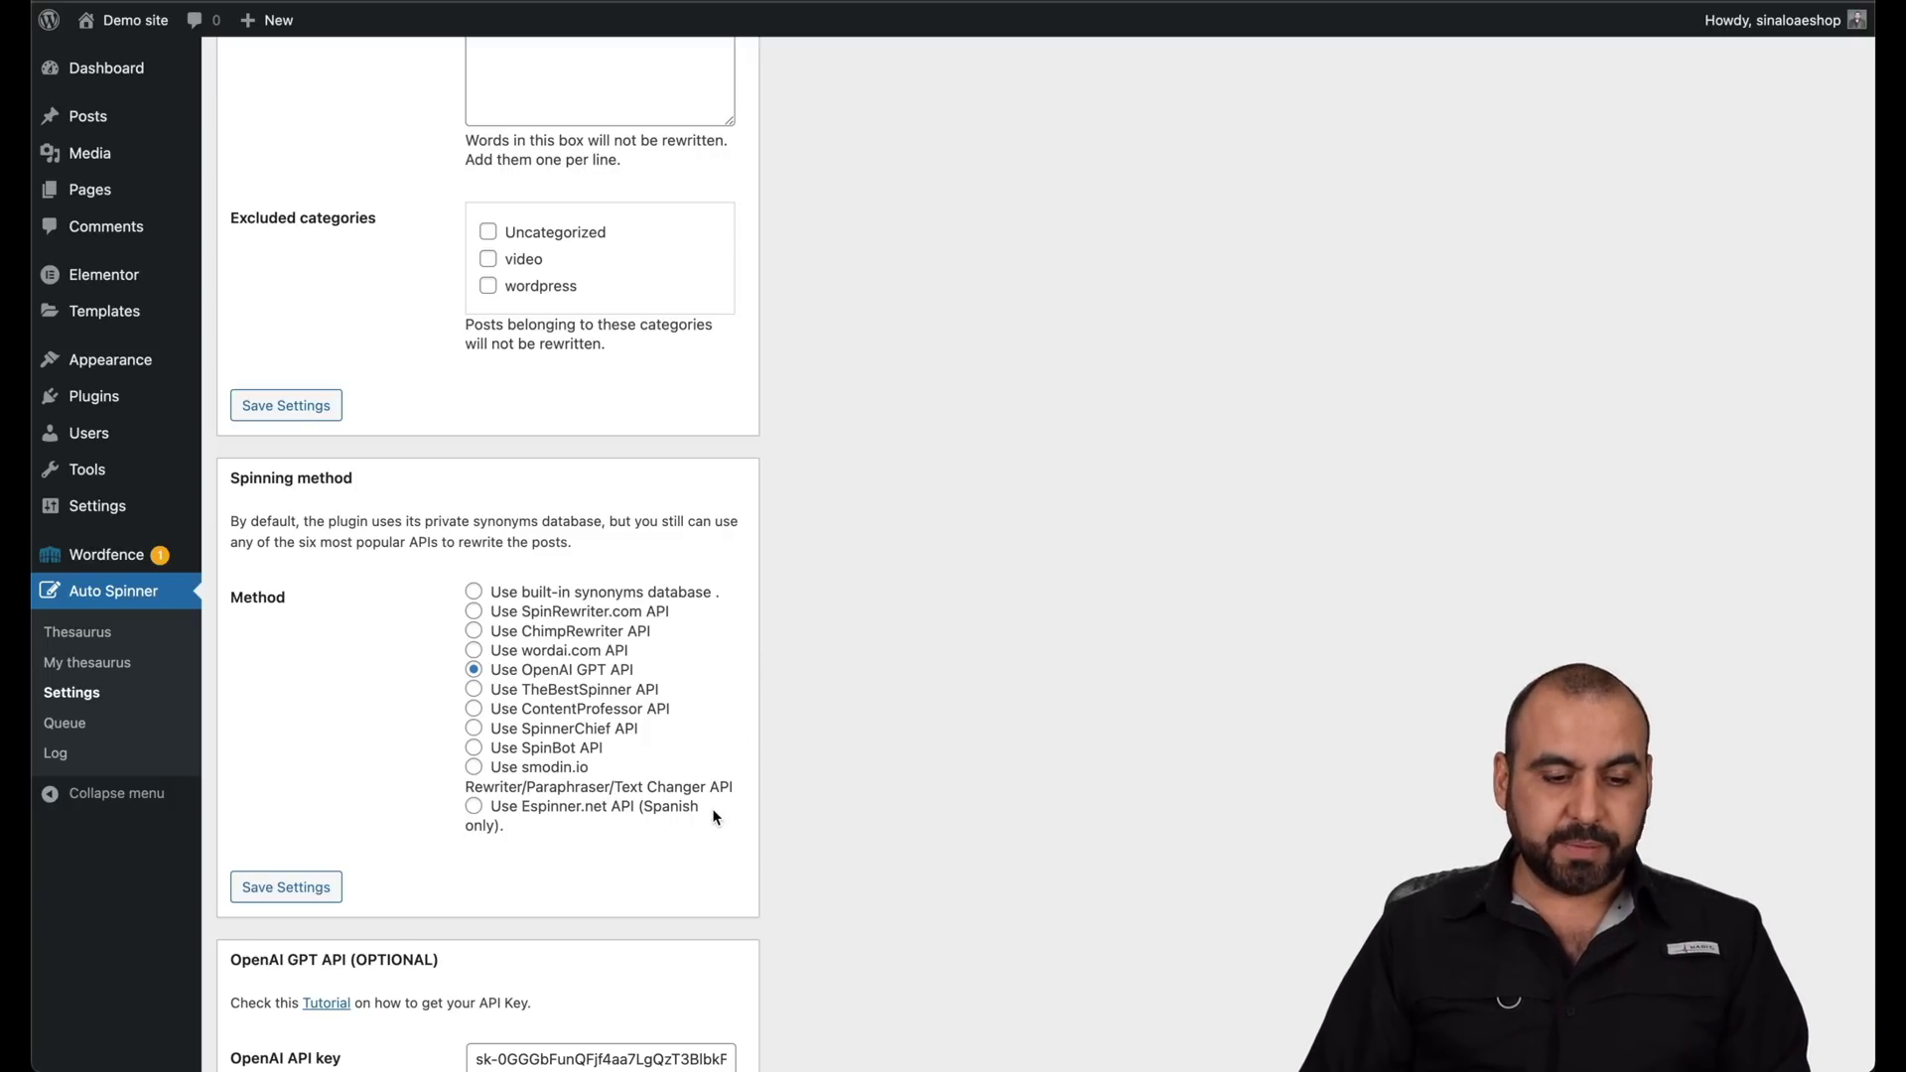
pyautogui.scroll(-2, 711, 809)
pyautogui.scroll(-2, 712, 809)
pyautogui.scroll(-1, 712, 809)
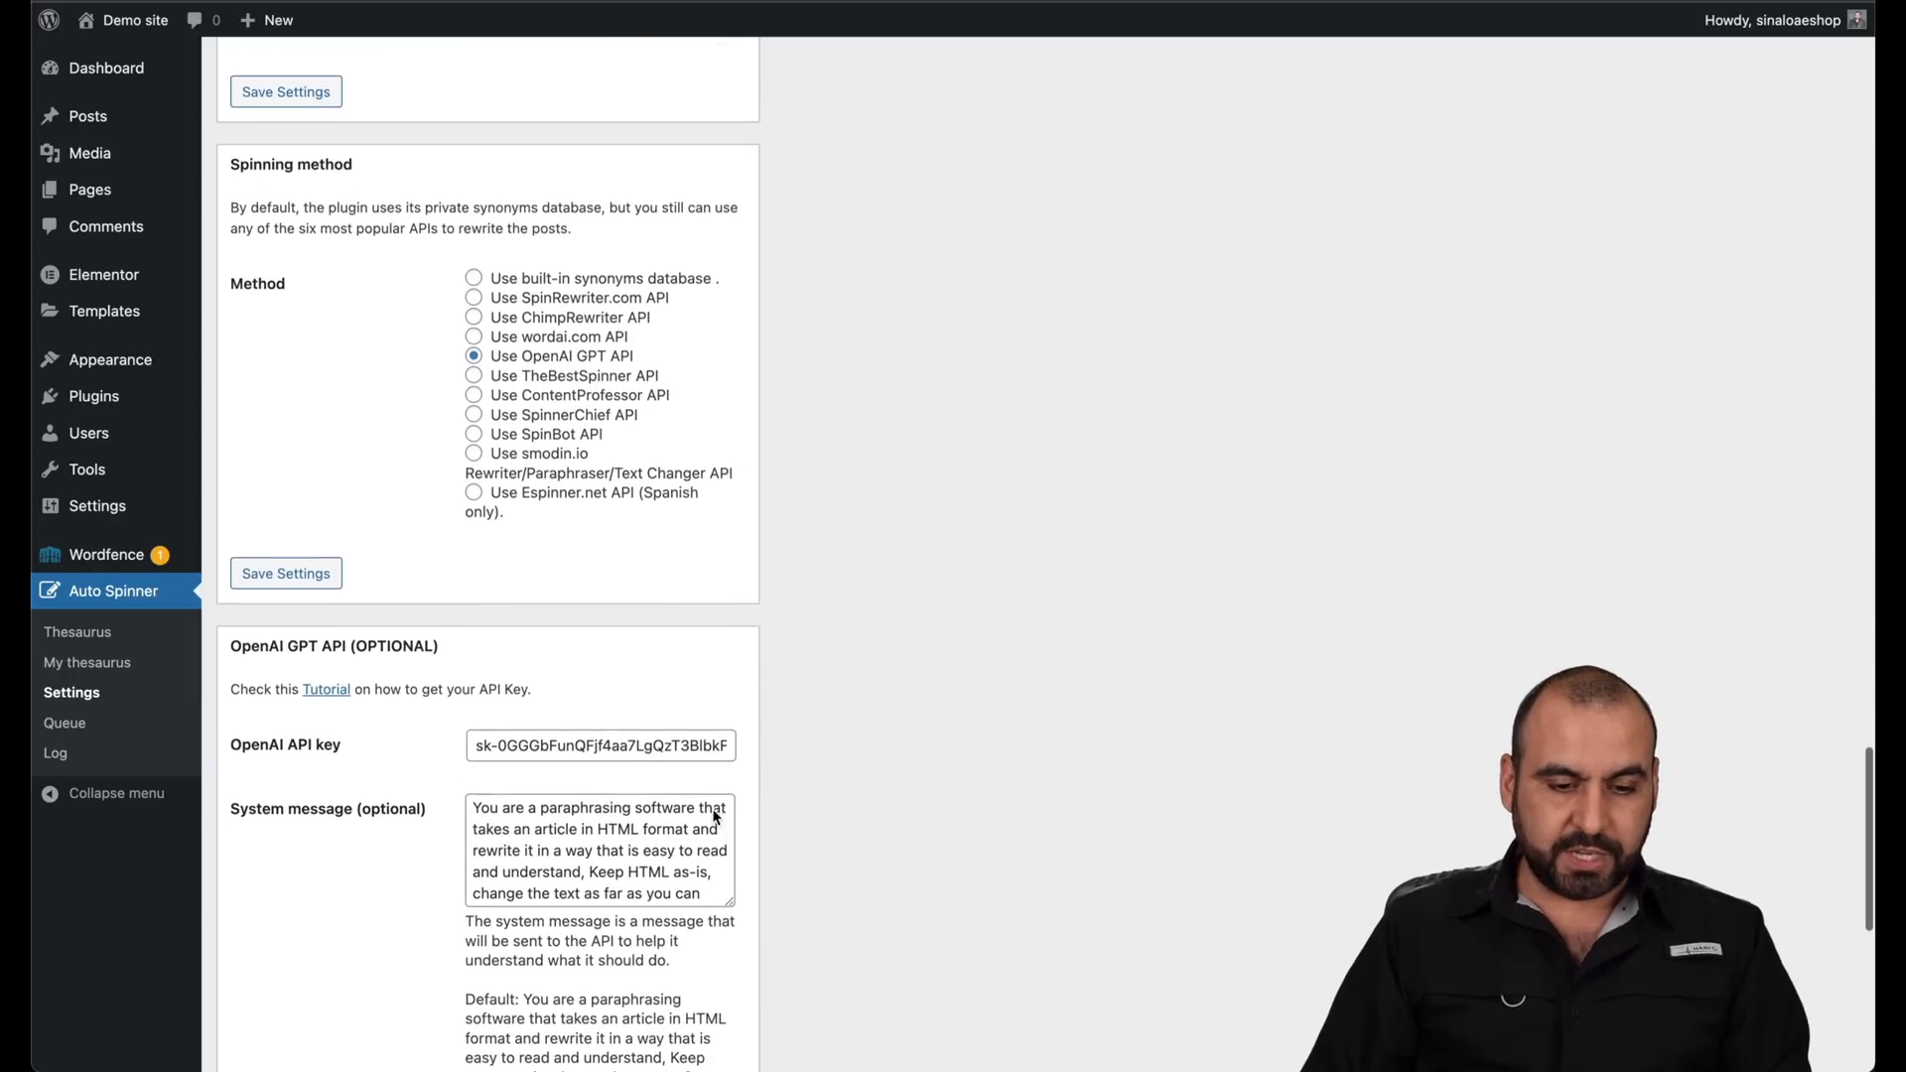
pyautogui.moveTo(727, 901); pyautogui.dragTo(730, 1071)
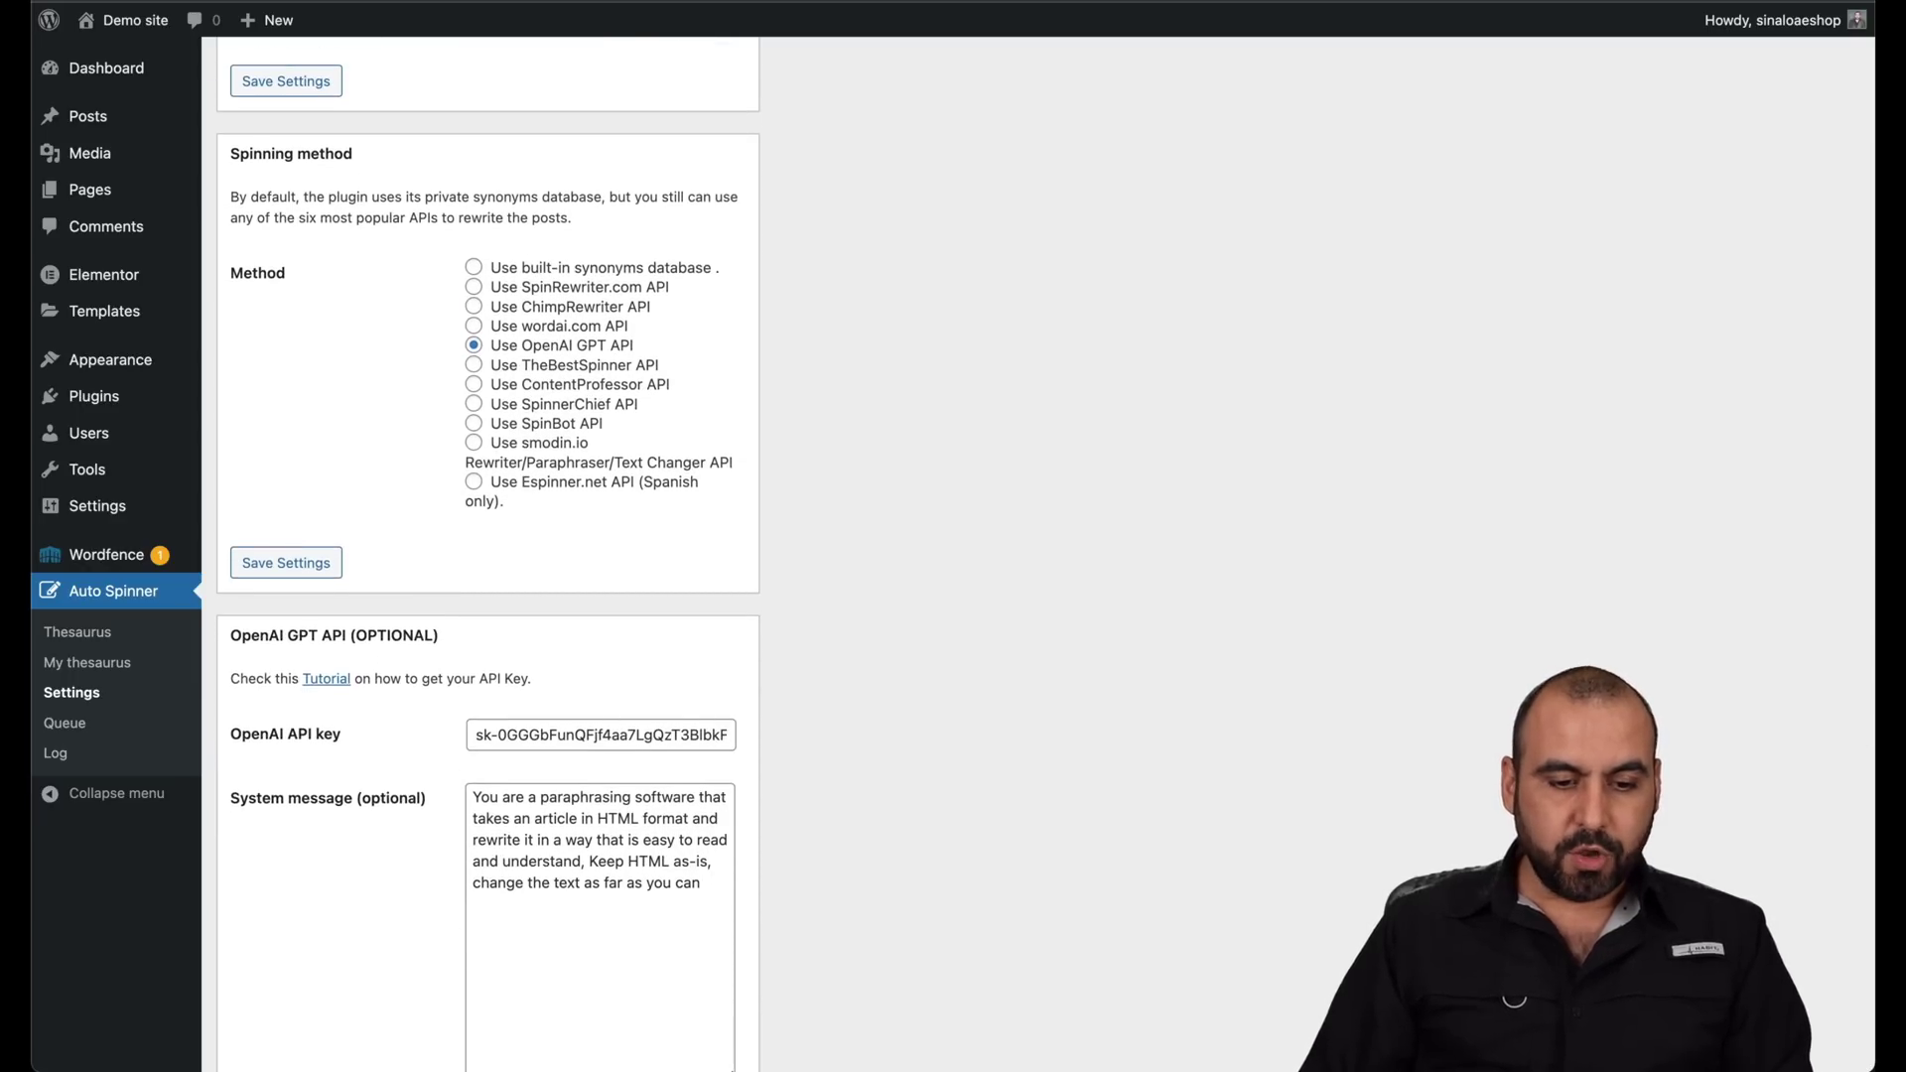
pyautogui.scroll(-3, 994, 742)
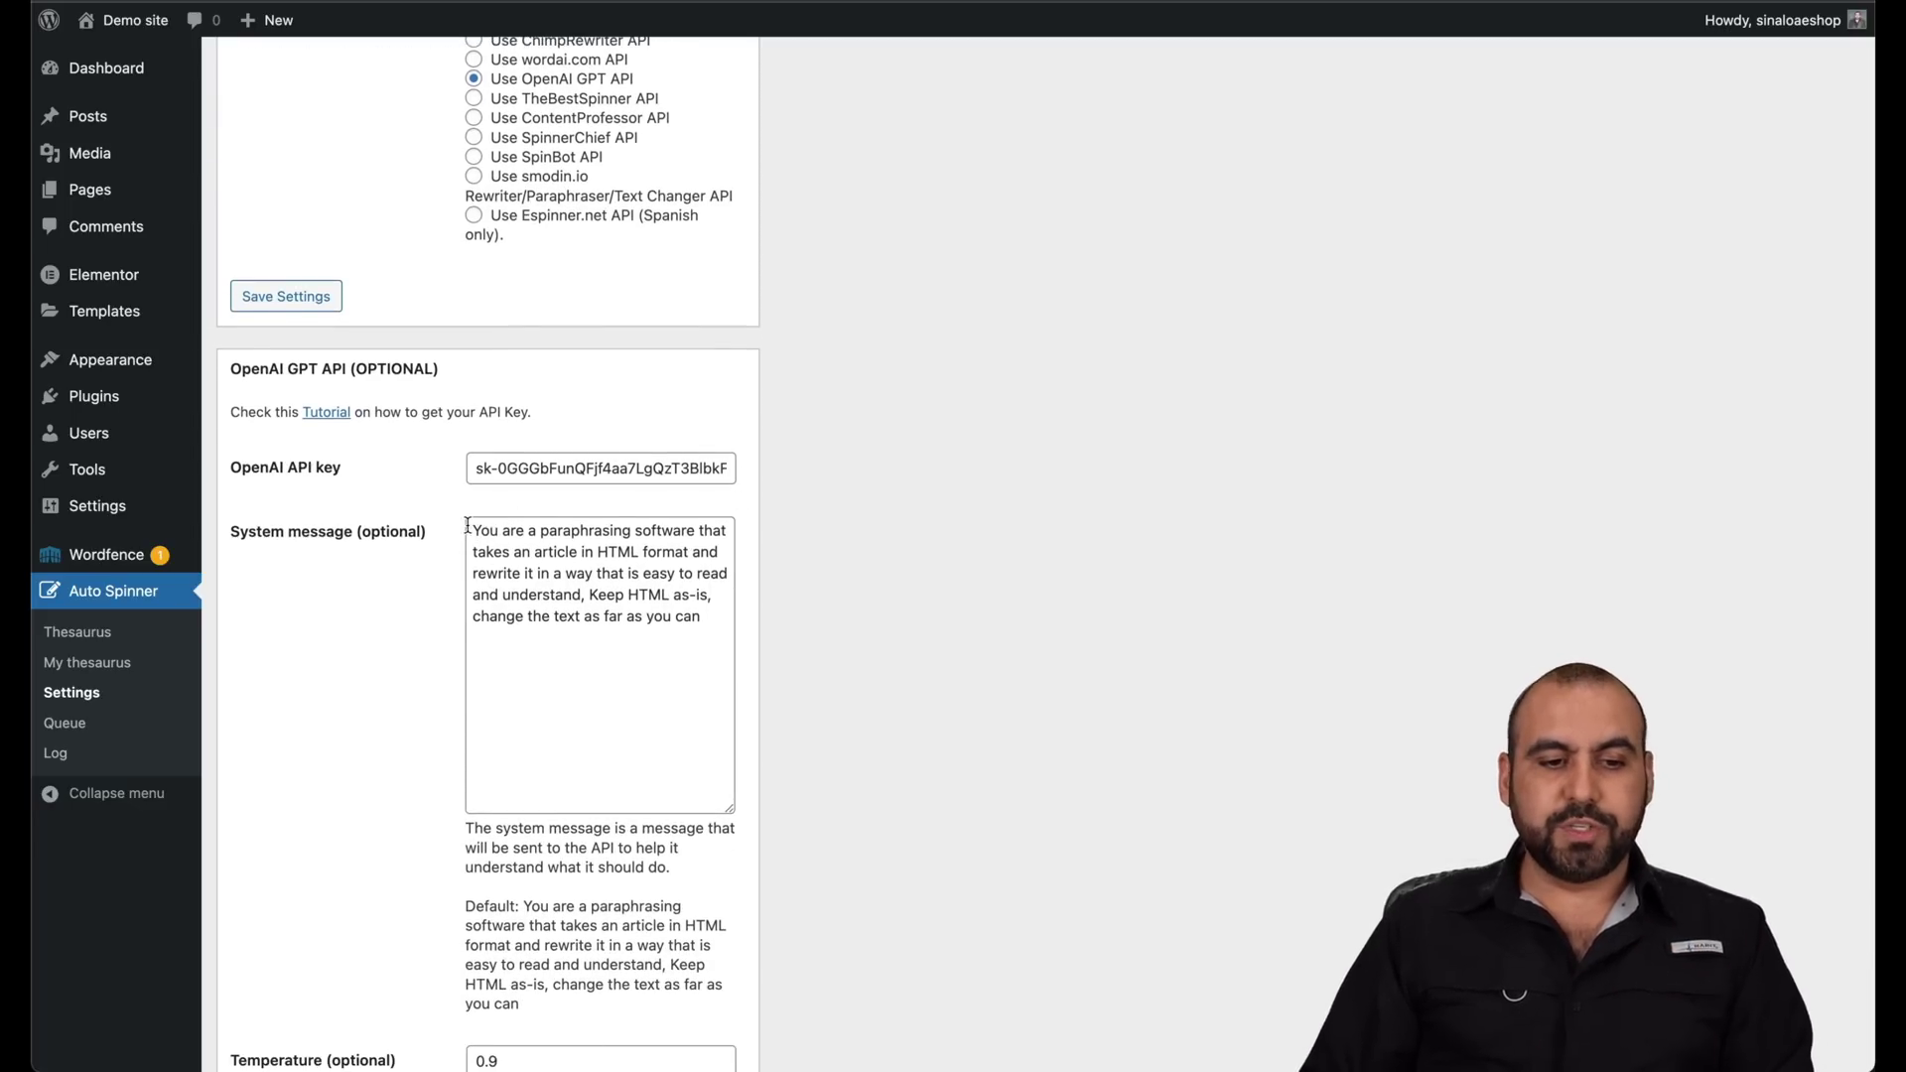
pyautogui.moveTo(469, 526); pyautogui.dragTo(700, 619)
pyautogui.click(630, 622)
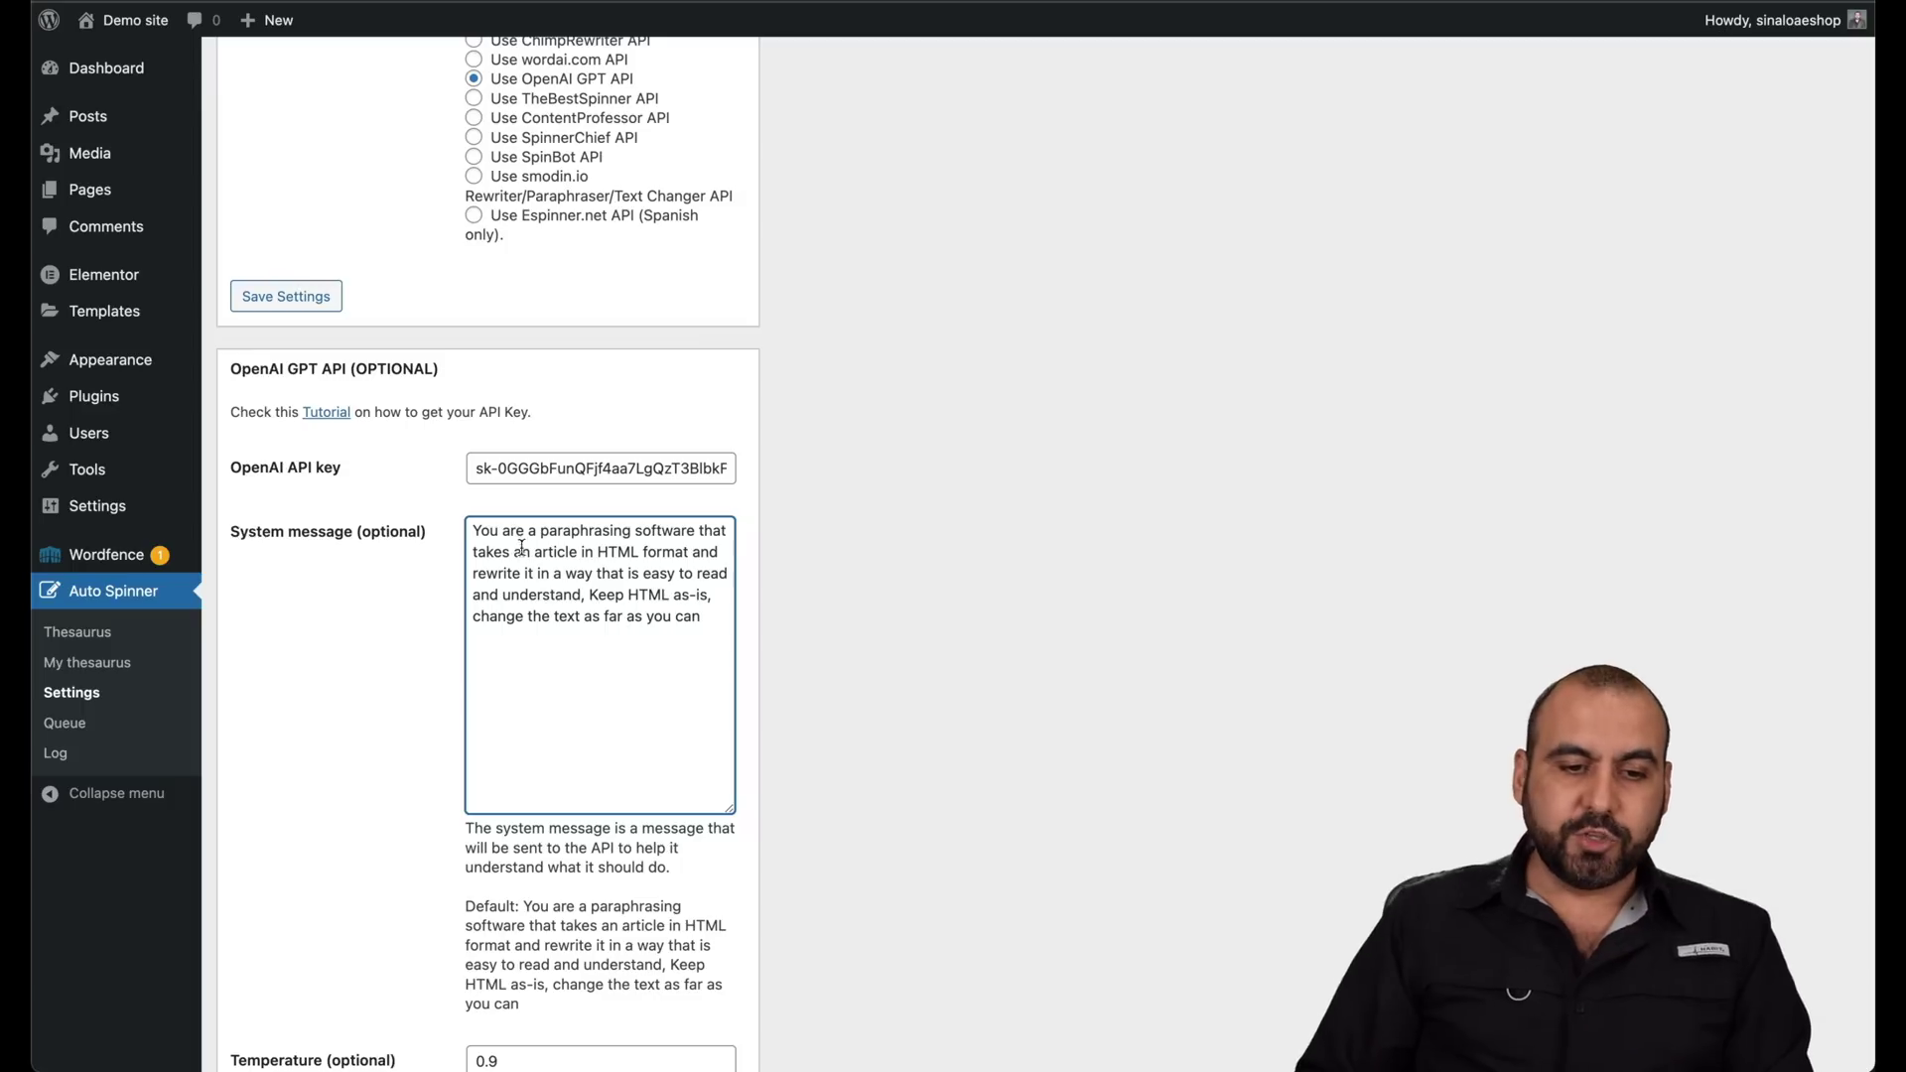
pyautogui.moveTo(537, 529); pyautogui.dragTo(676, 531)
pyautogui.click(682, 564)
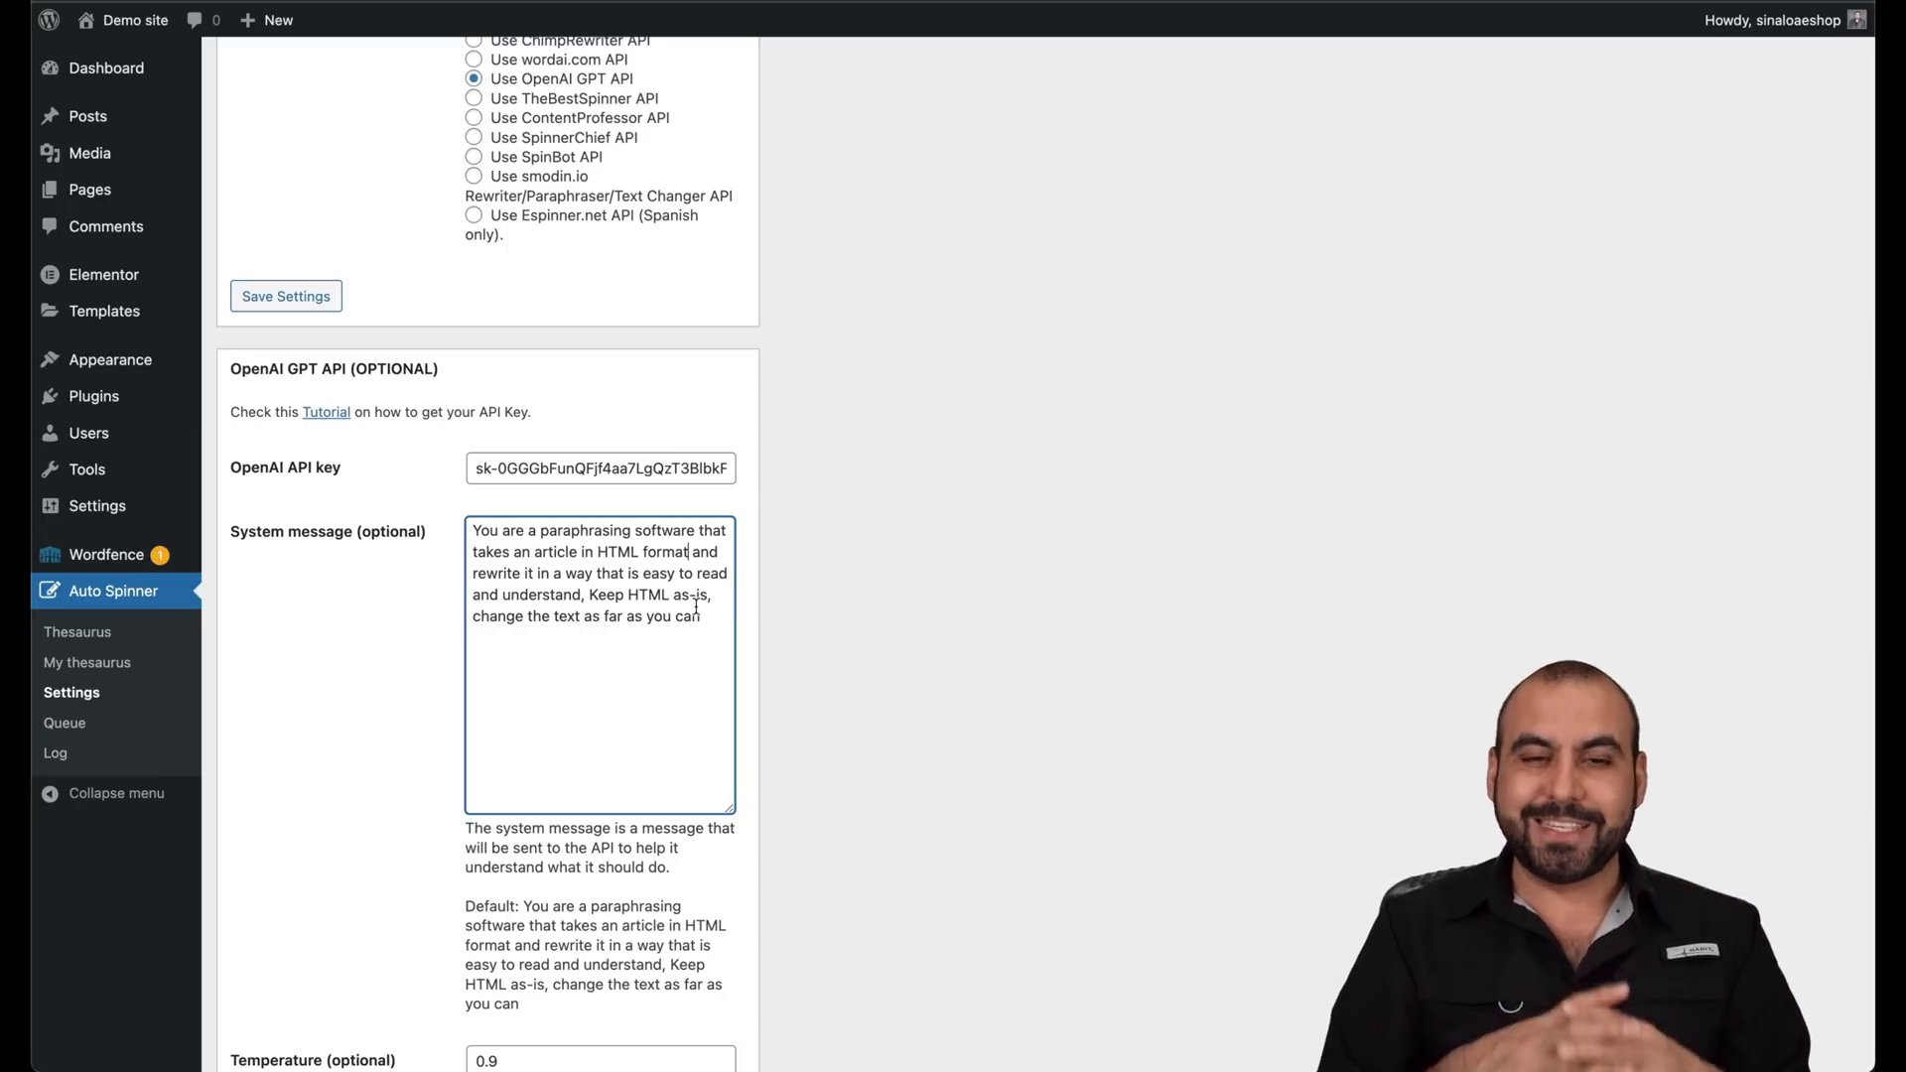
pyautogui.moveTo(505, 531); pyautogui.dragTo(690, 651)
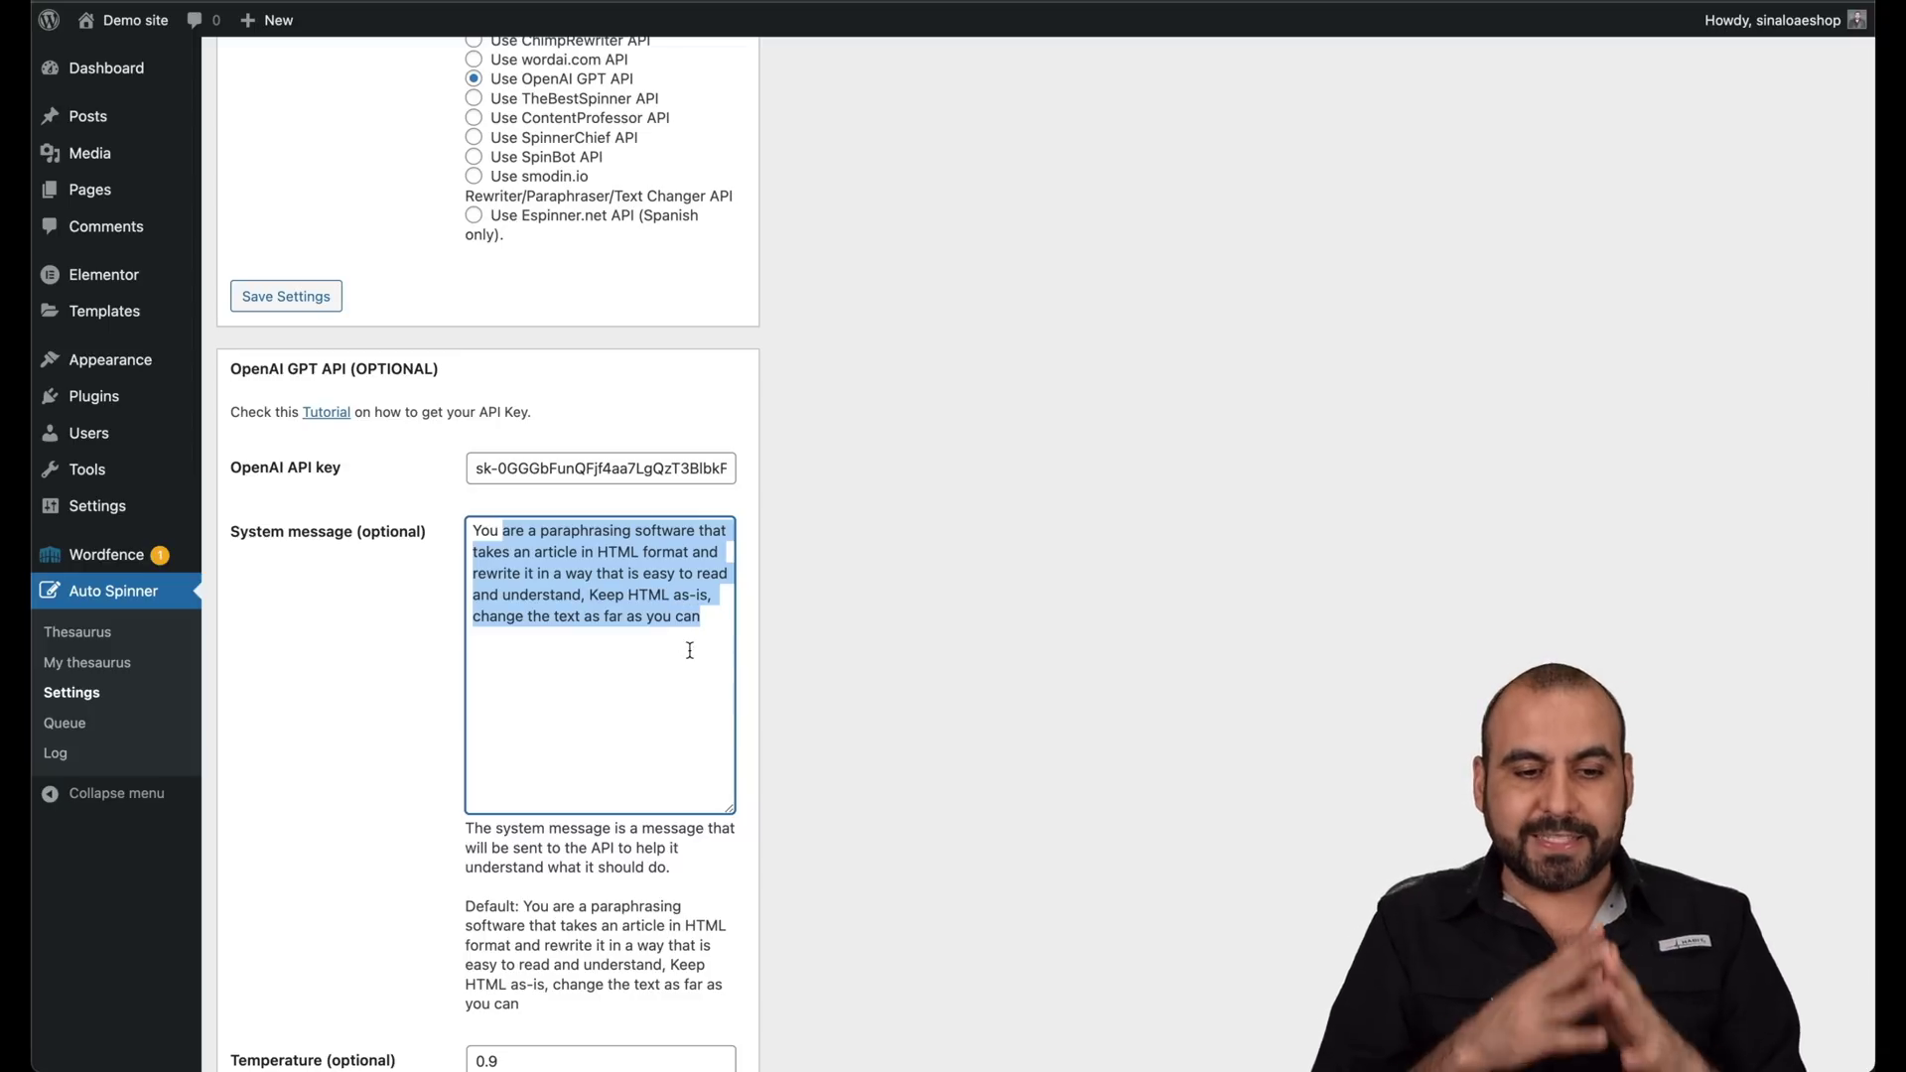
pyautogui.click(689, 650)
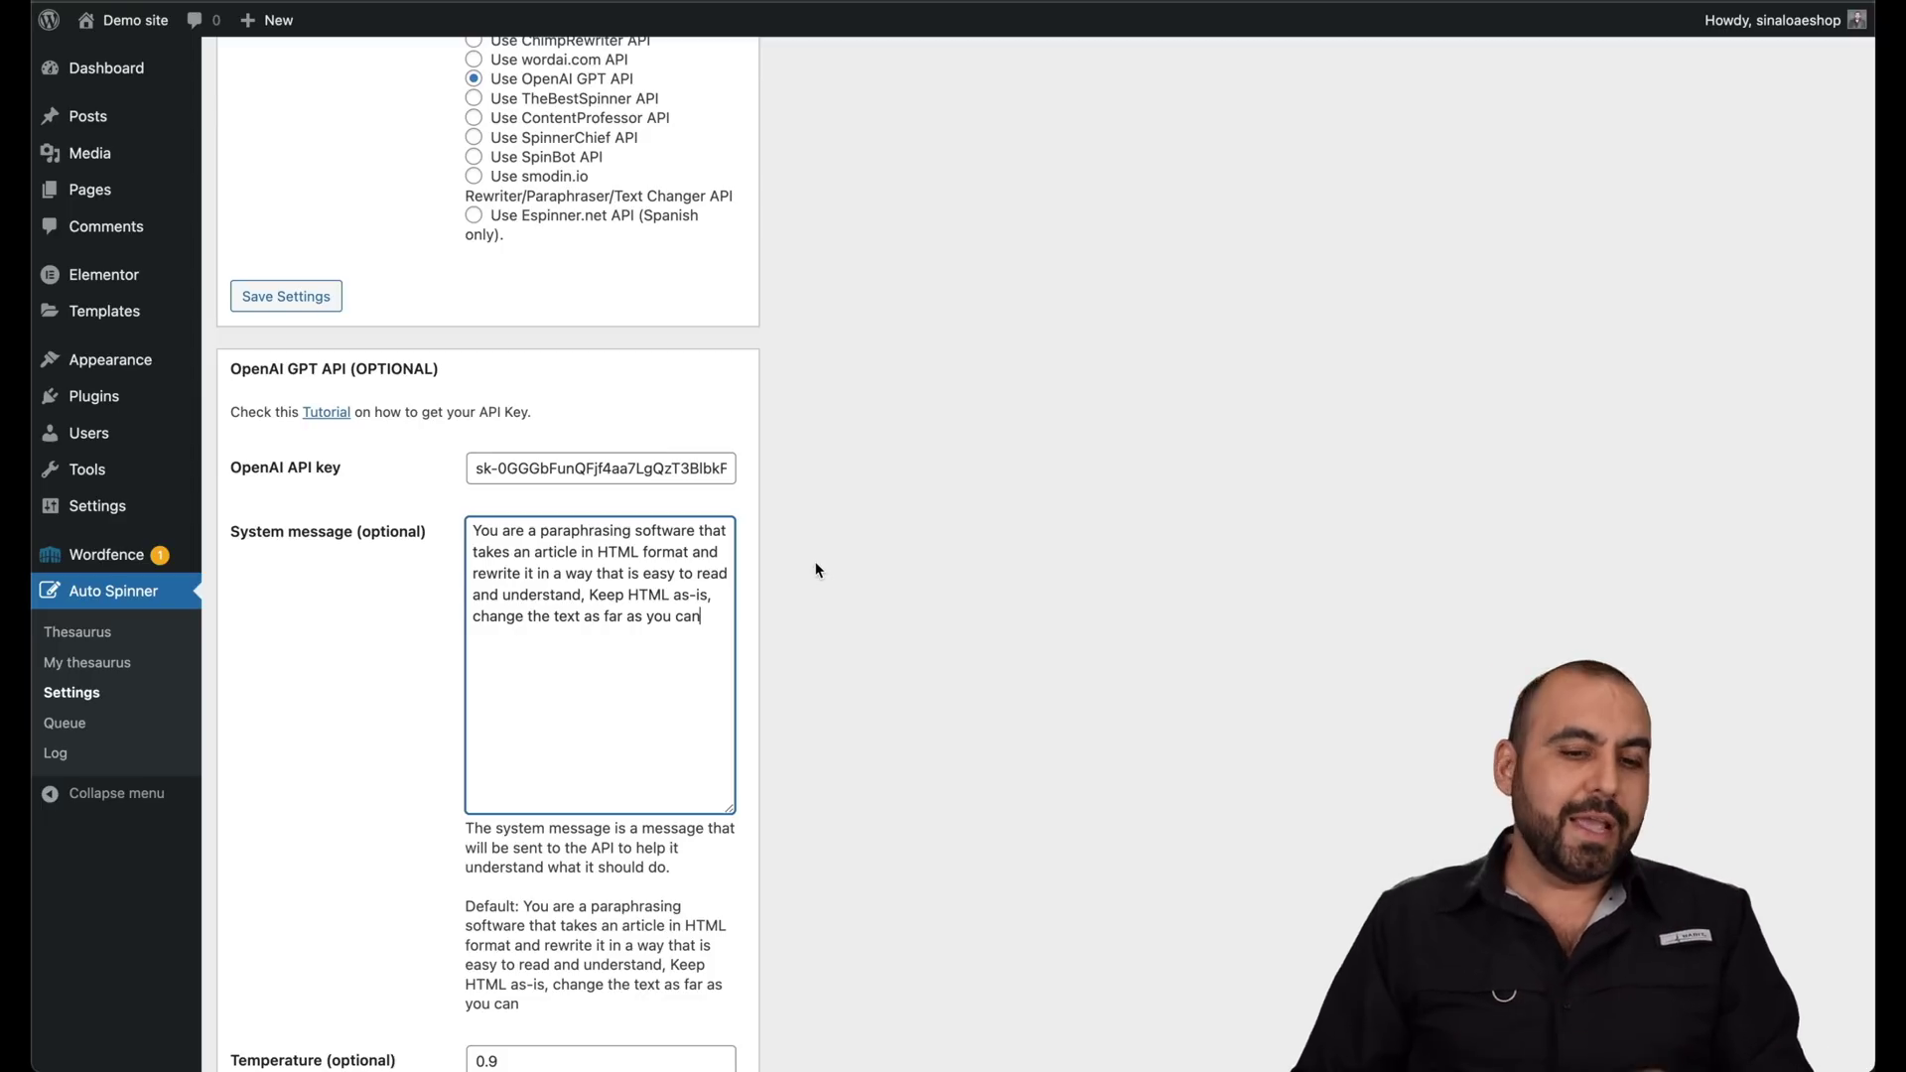
pyautogui.moveTo(590, 532); pyautogui.dragTo(664, 623)
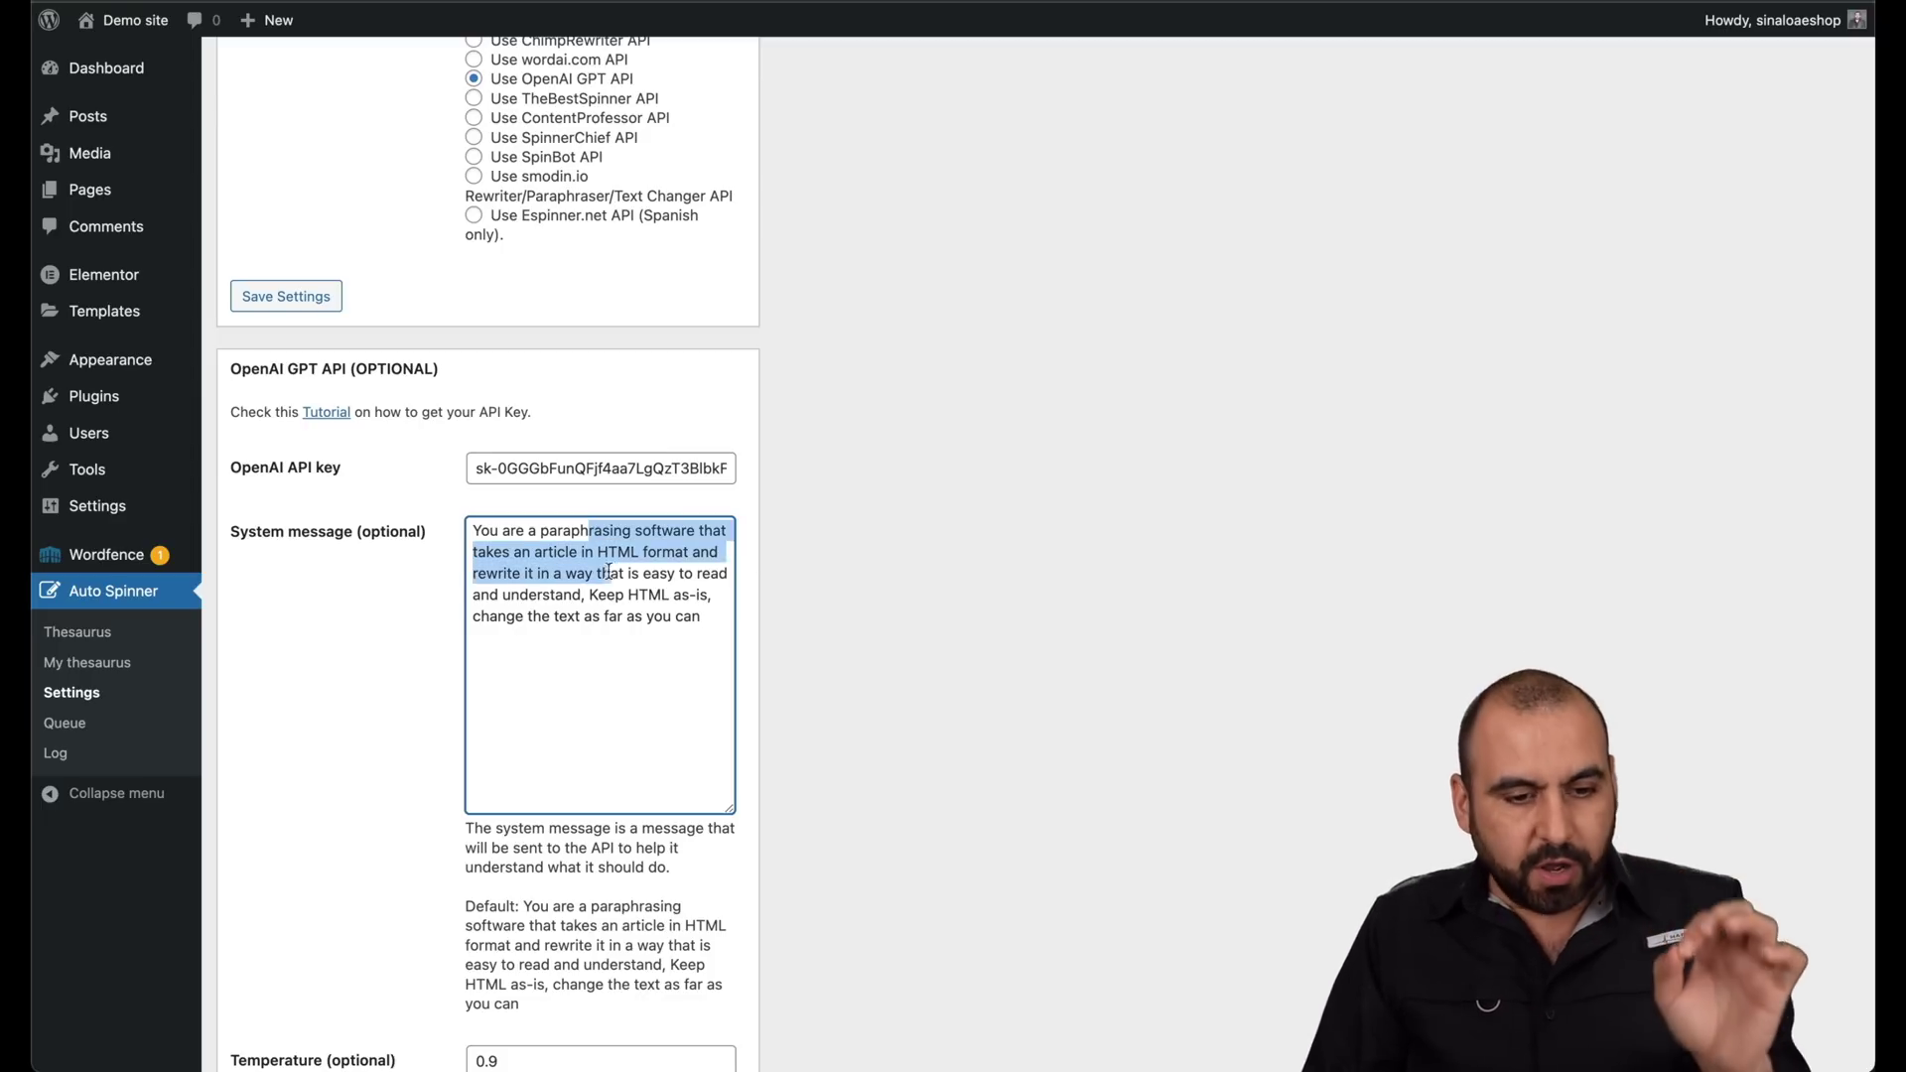
pyautogui.click(664, 622)
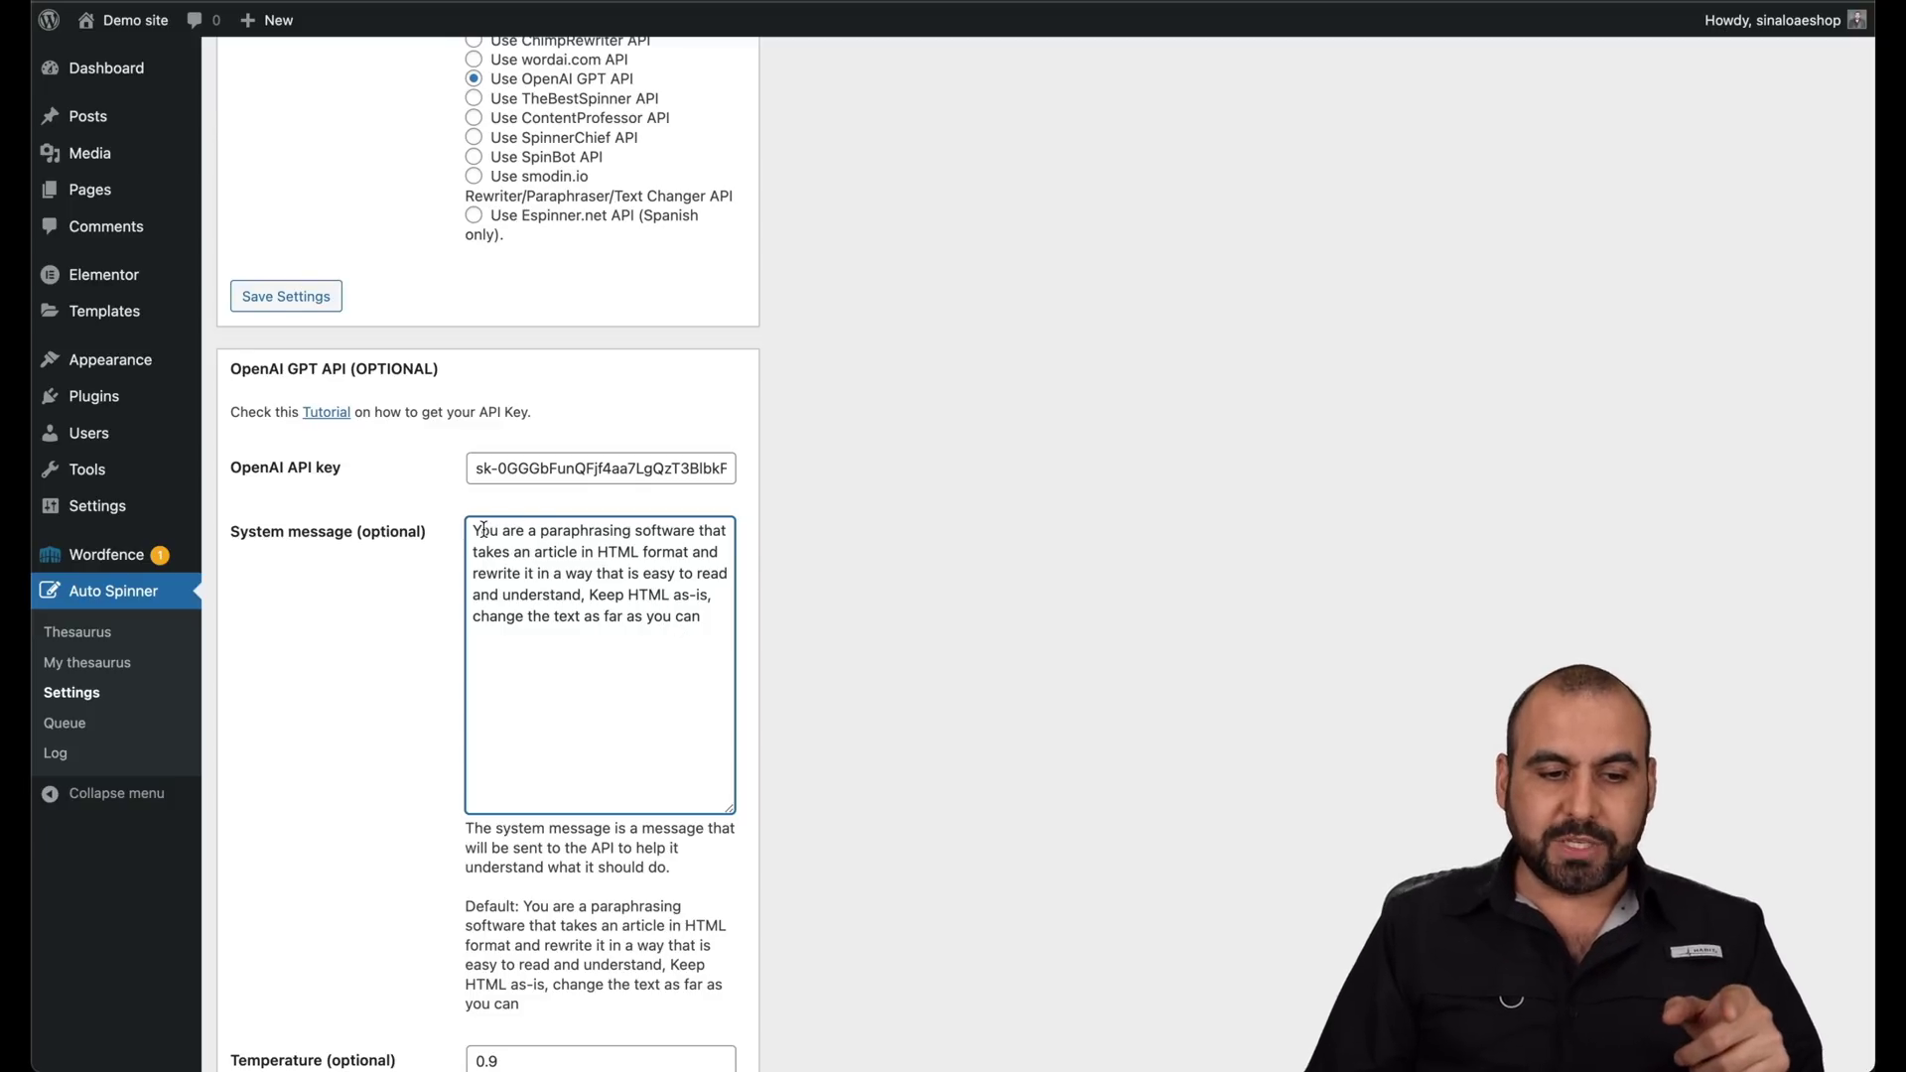
pyautogui.moveTo(482, 530); pyautogui.dragTo(613, 654)
pyautogui.click(615, 654)
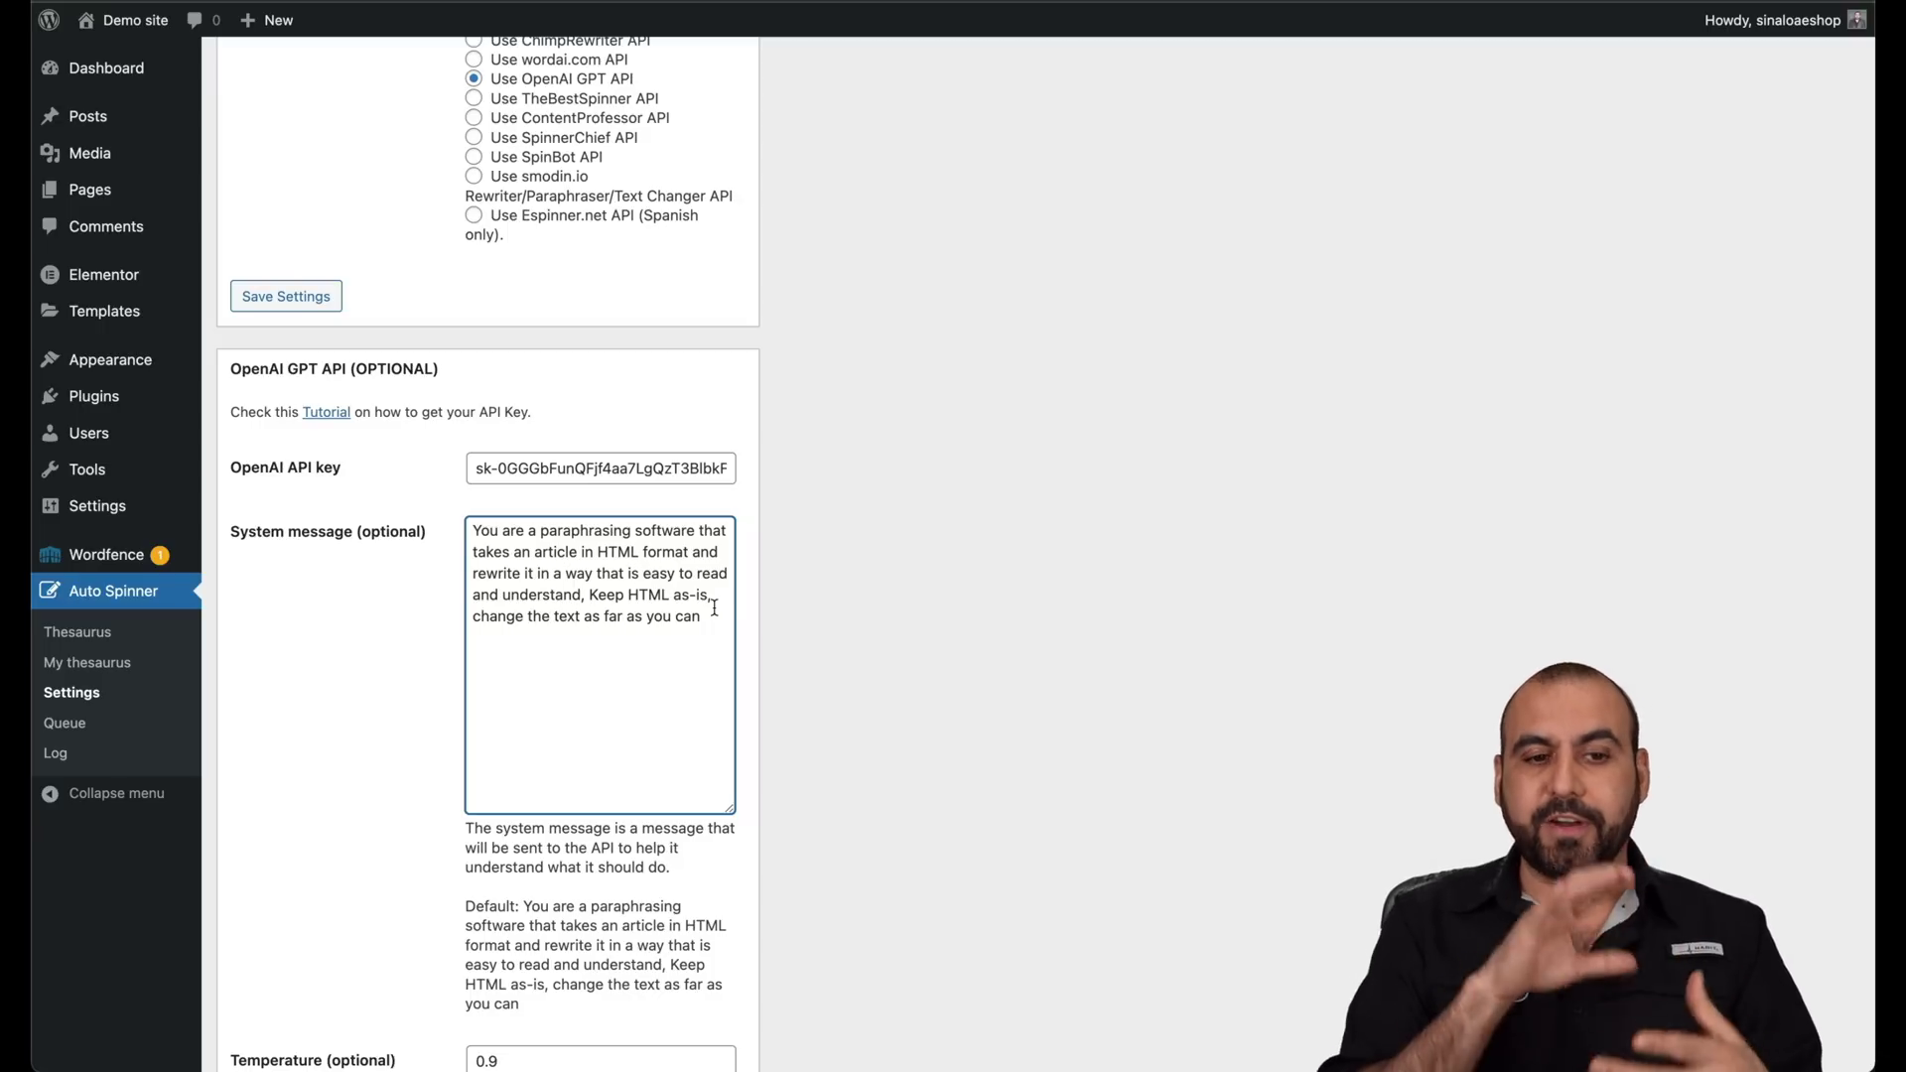
pyautogui.scroll(3, 713, 607)
pyautogui.scroll(5, 712, 607)
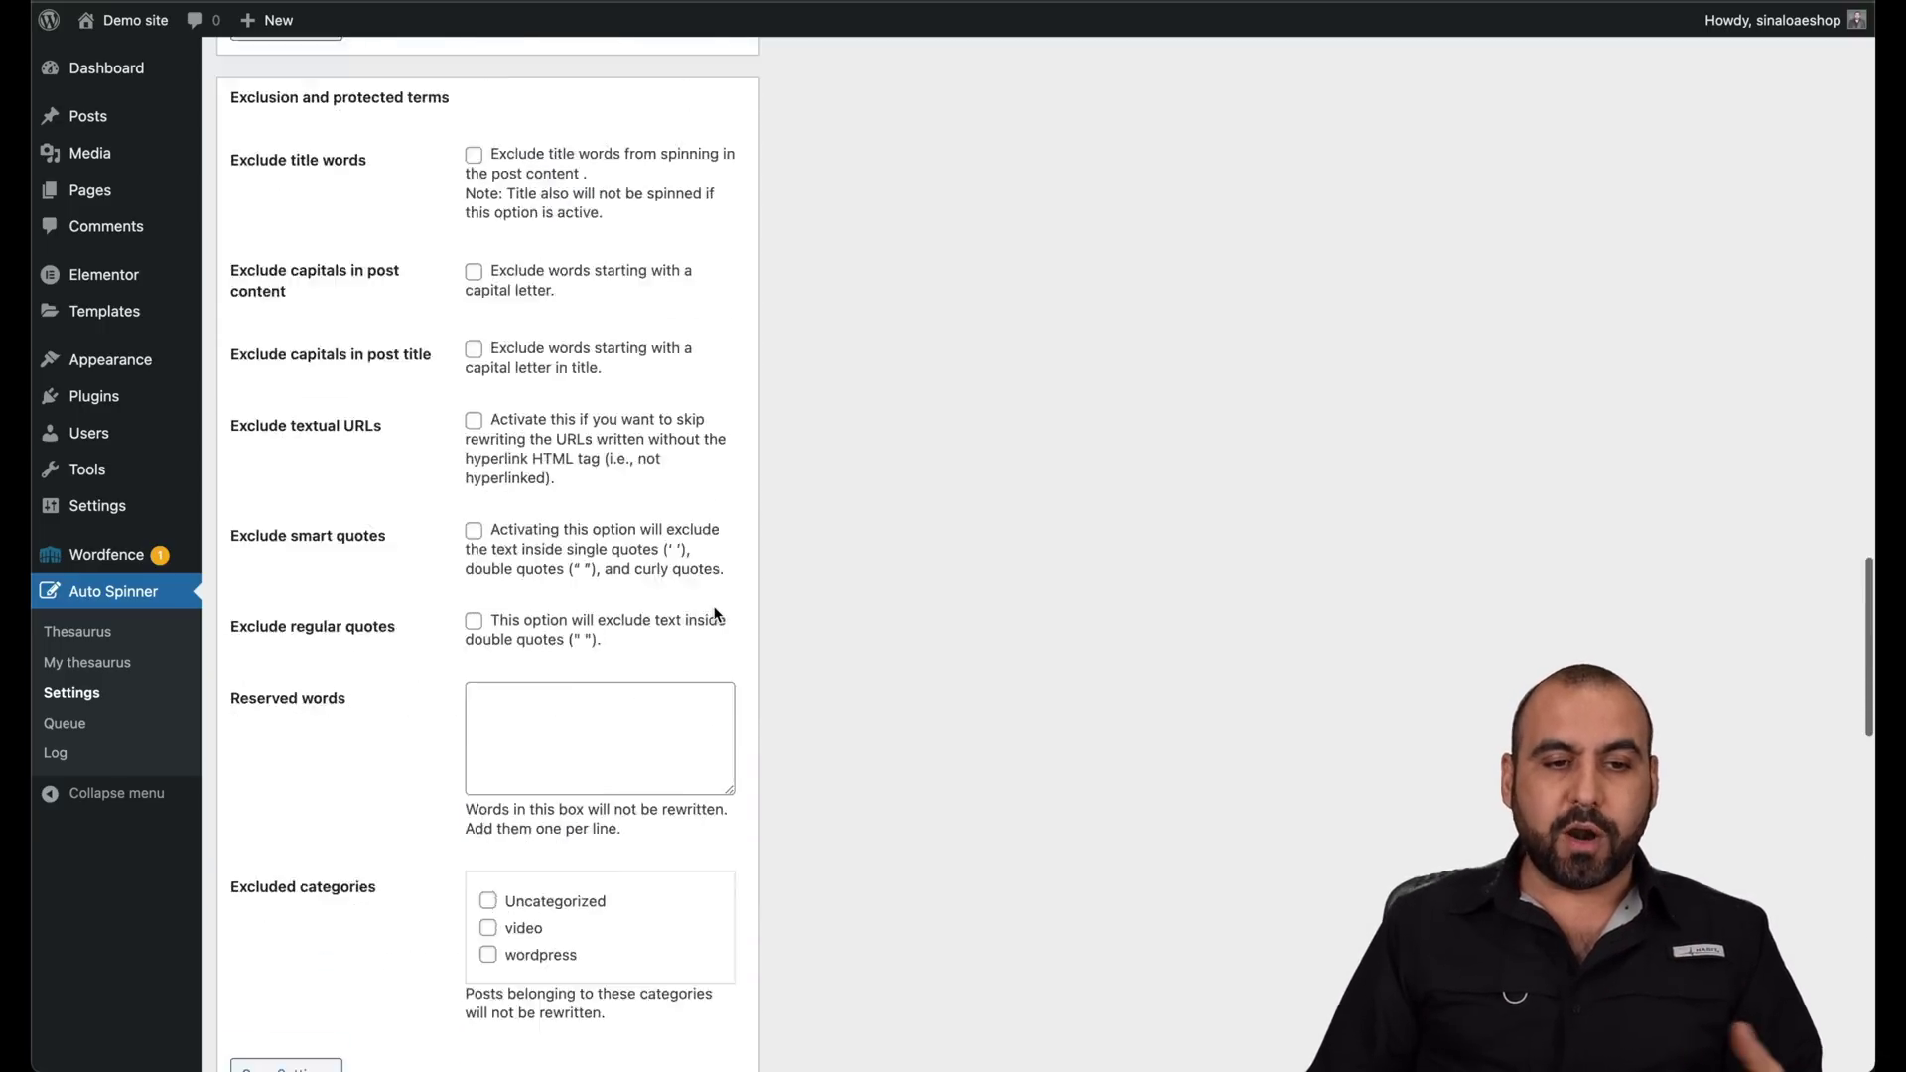
pyautogui.scroll(5, 712, 612)
pyautogui.scroll(5, 713, 614)
pyautogui.scroll(5, 714, 613)
pyautogui.scroll(5, 713, 613)
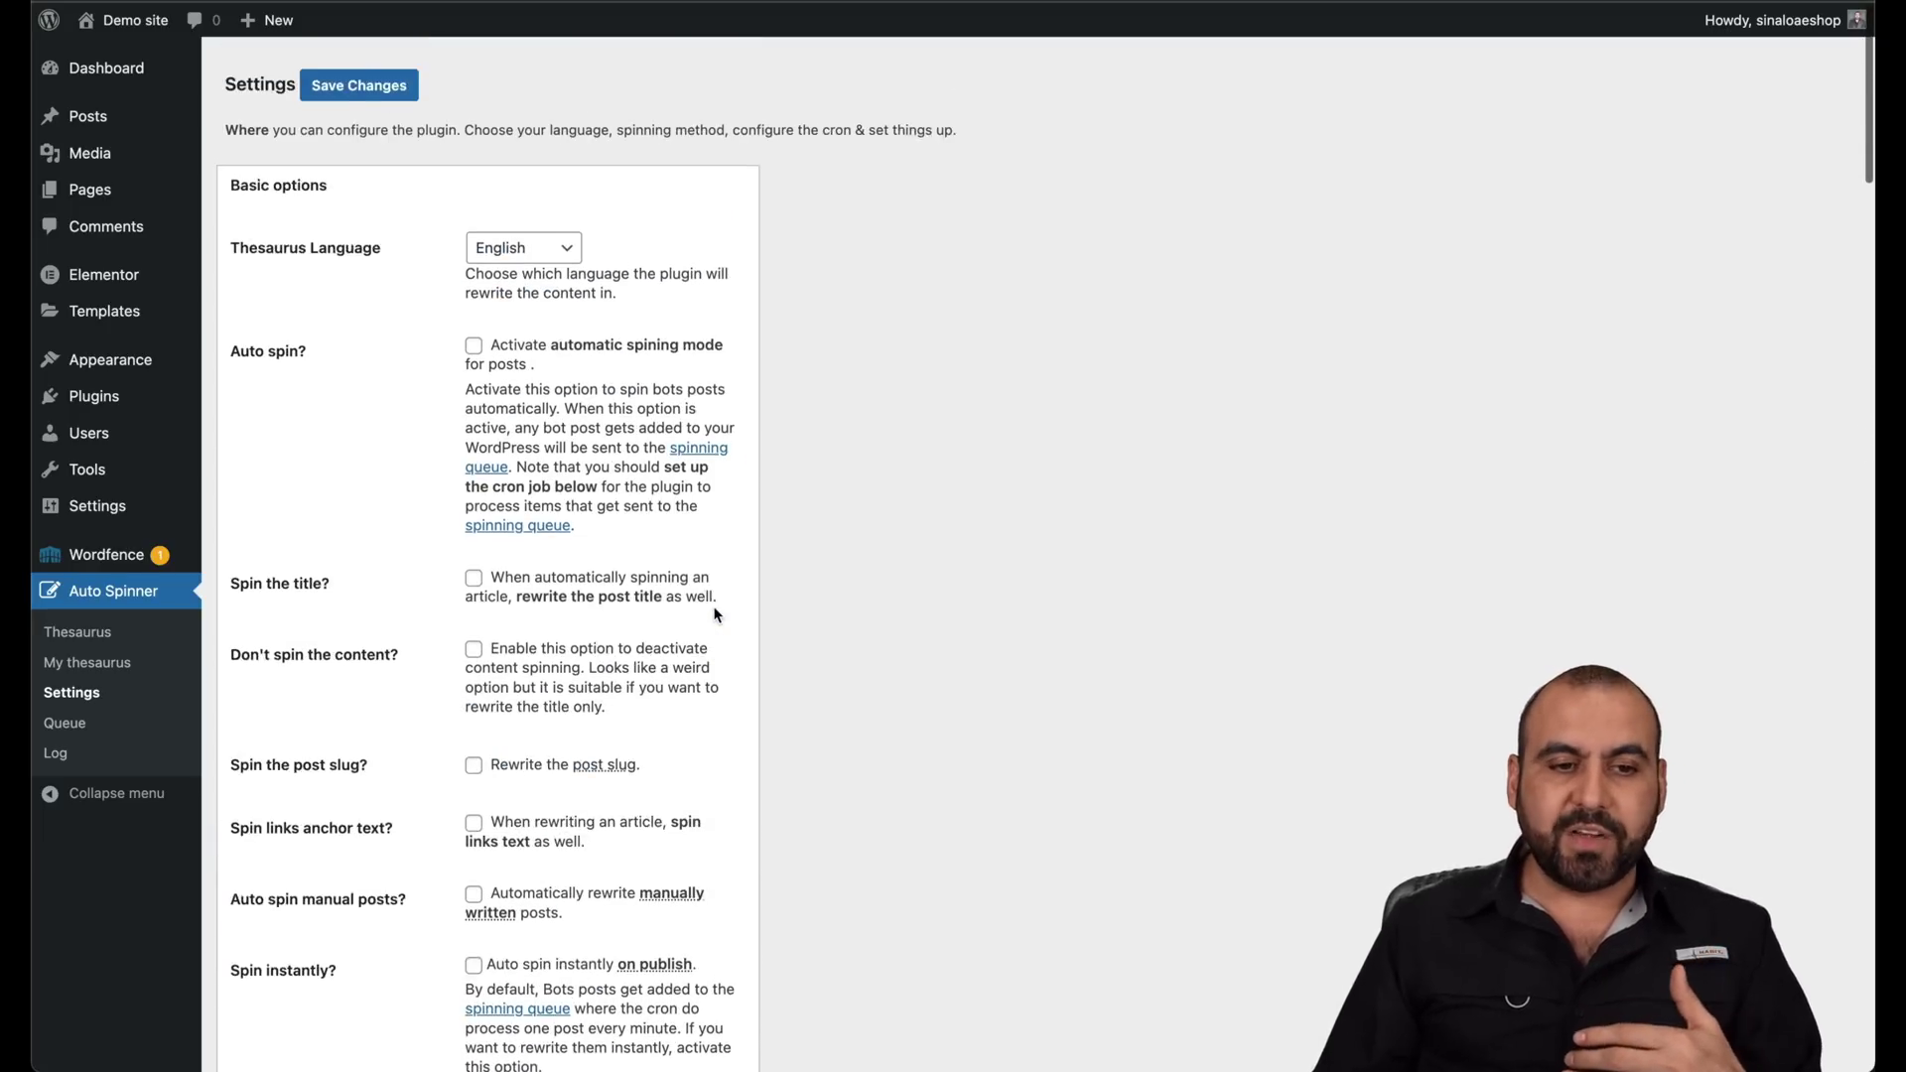
pyautogui.scroll(-1, 714, 613)
pyautogui.scroll(-1, 714, 615)
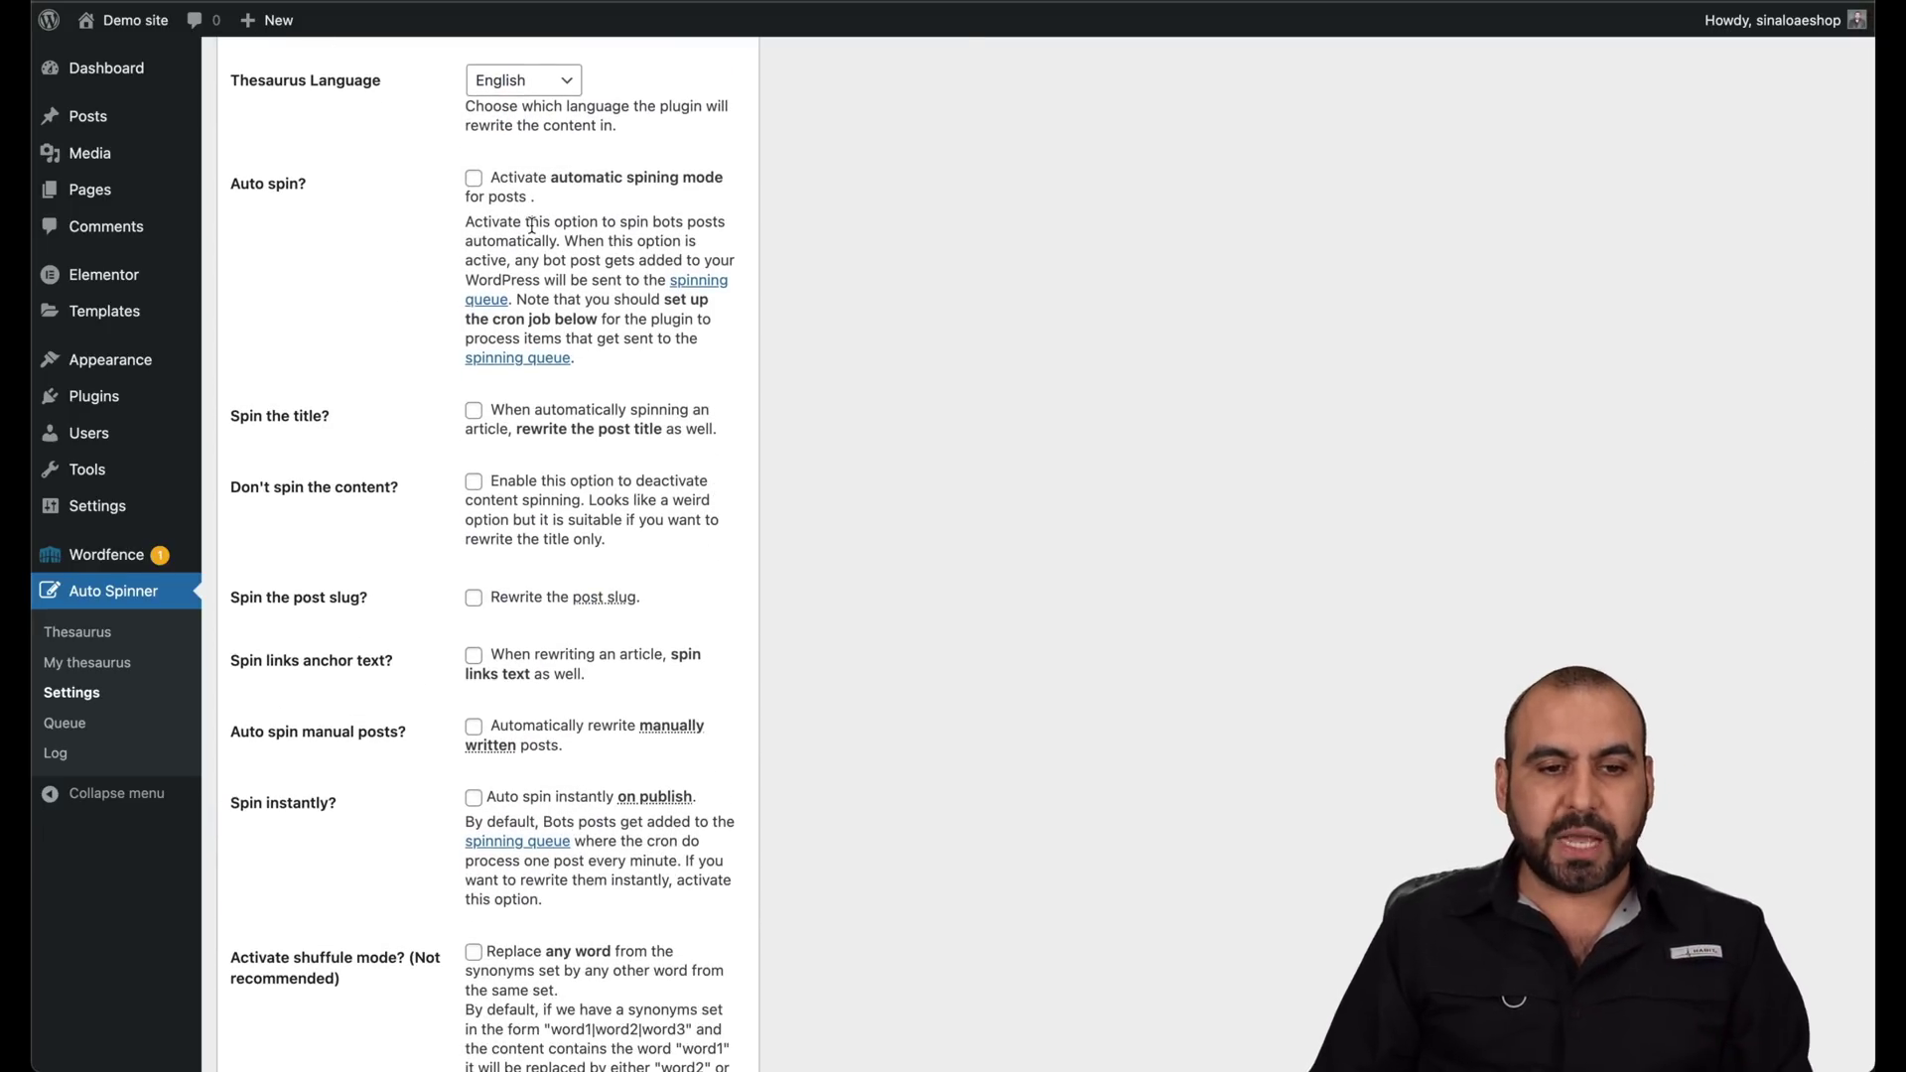
# Enable Auto spin, Spin the title, Don't spin the content and Spin instantly in Basic options.
pyautogui.click(475, 179)
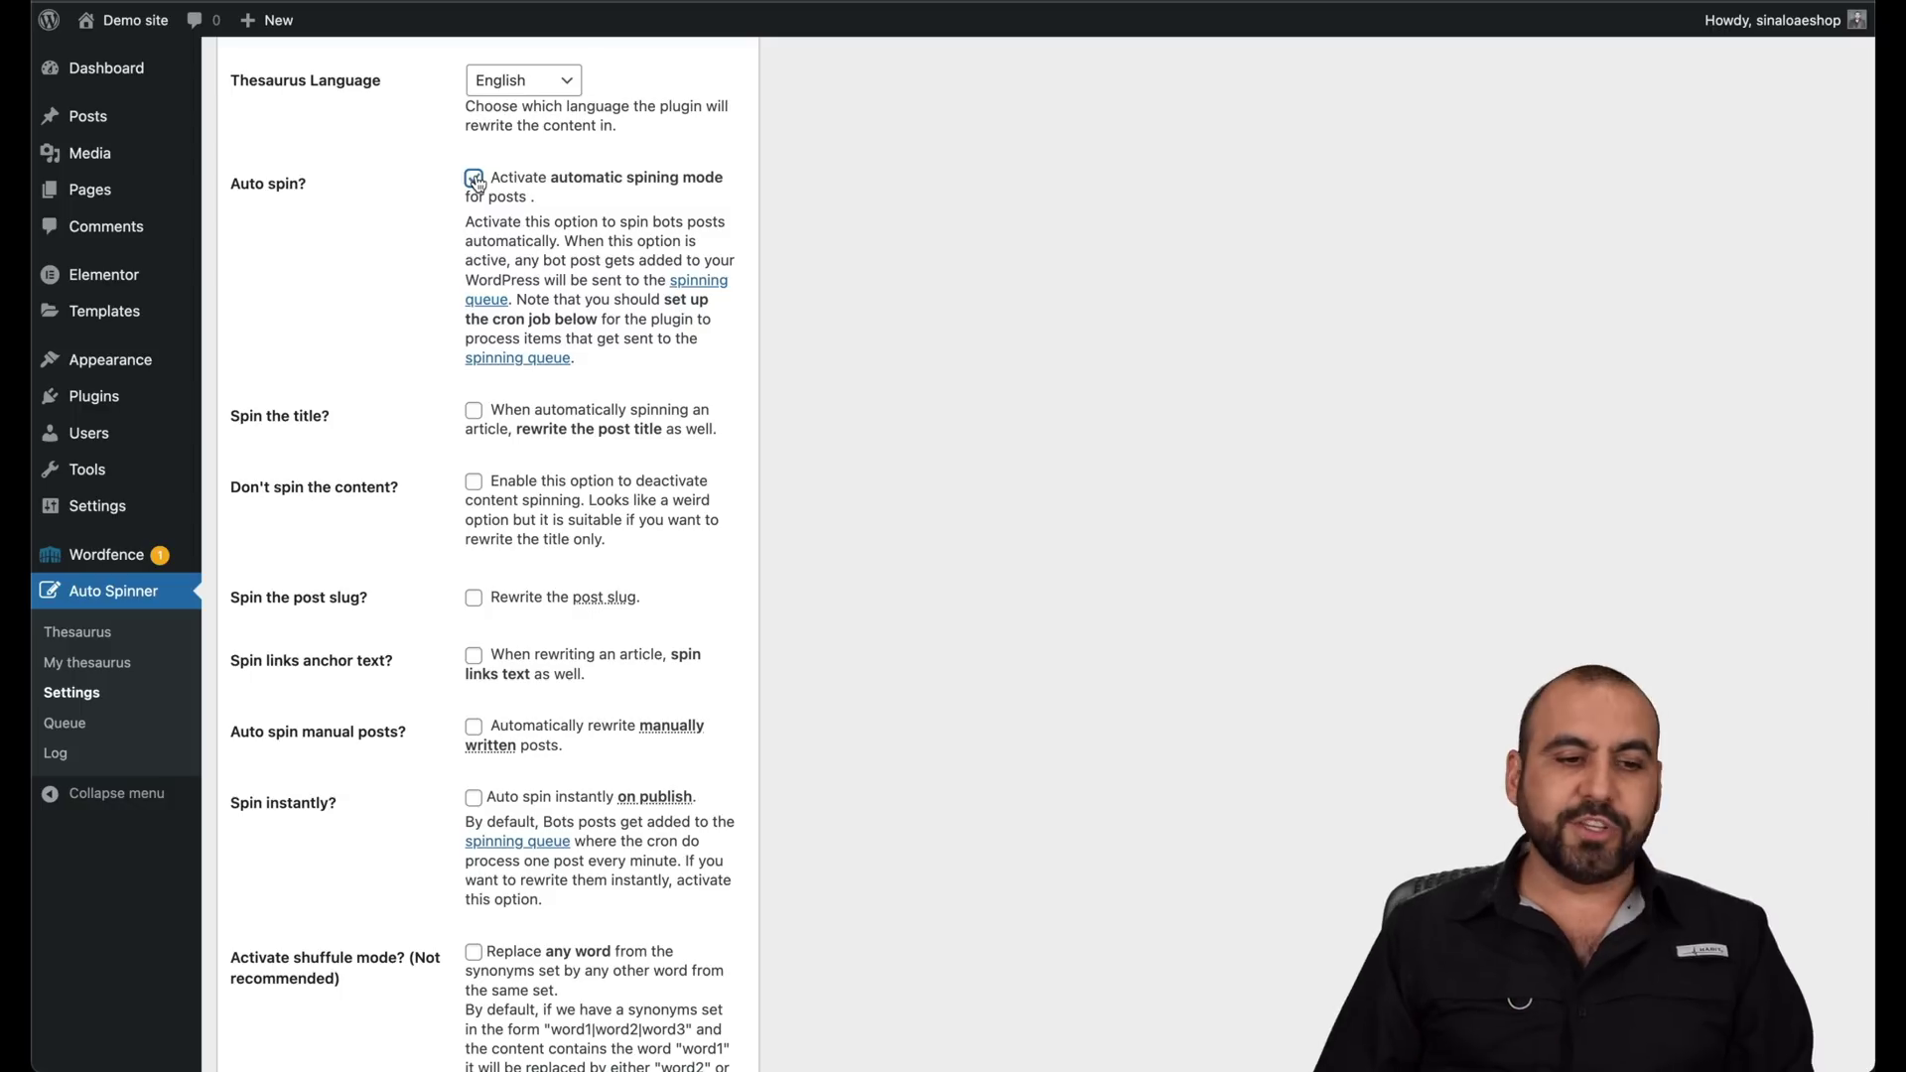
pyautogui.click(473, 412)
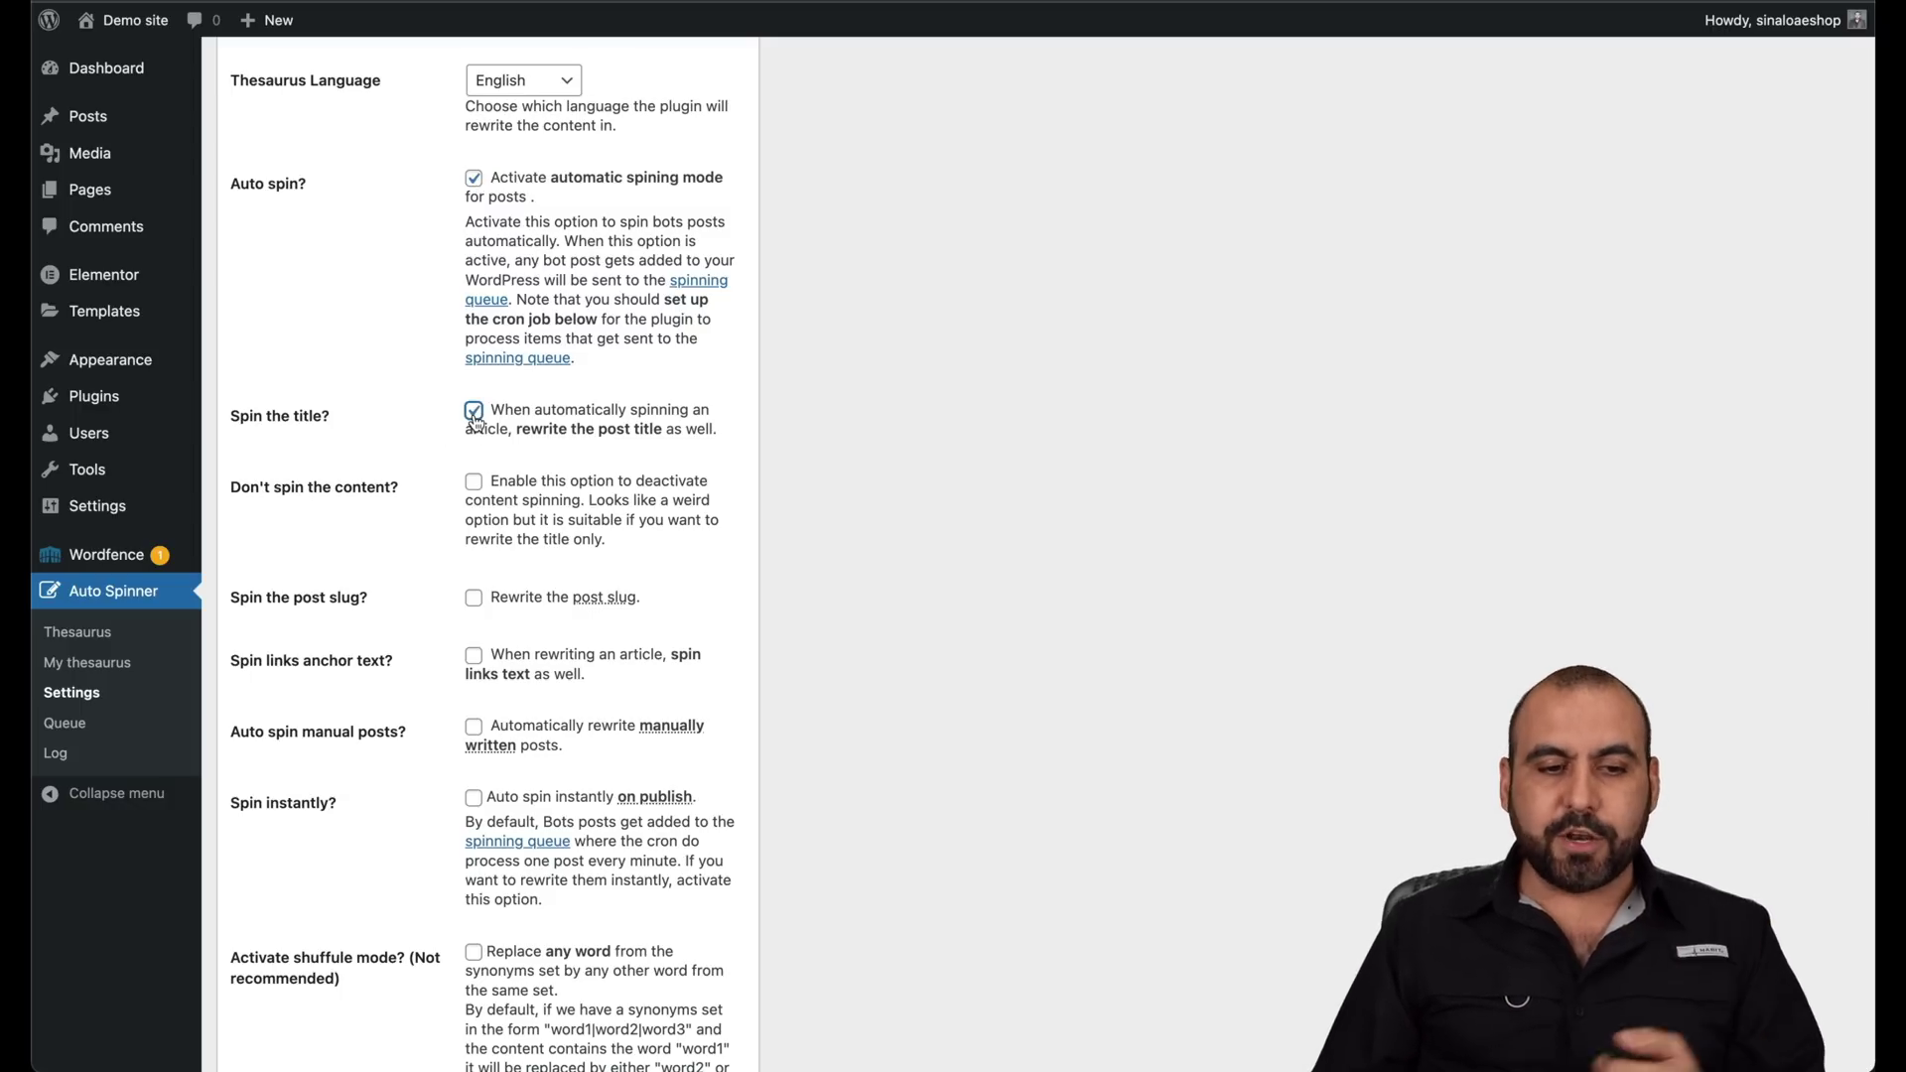
pyautogui.click(473, 483)
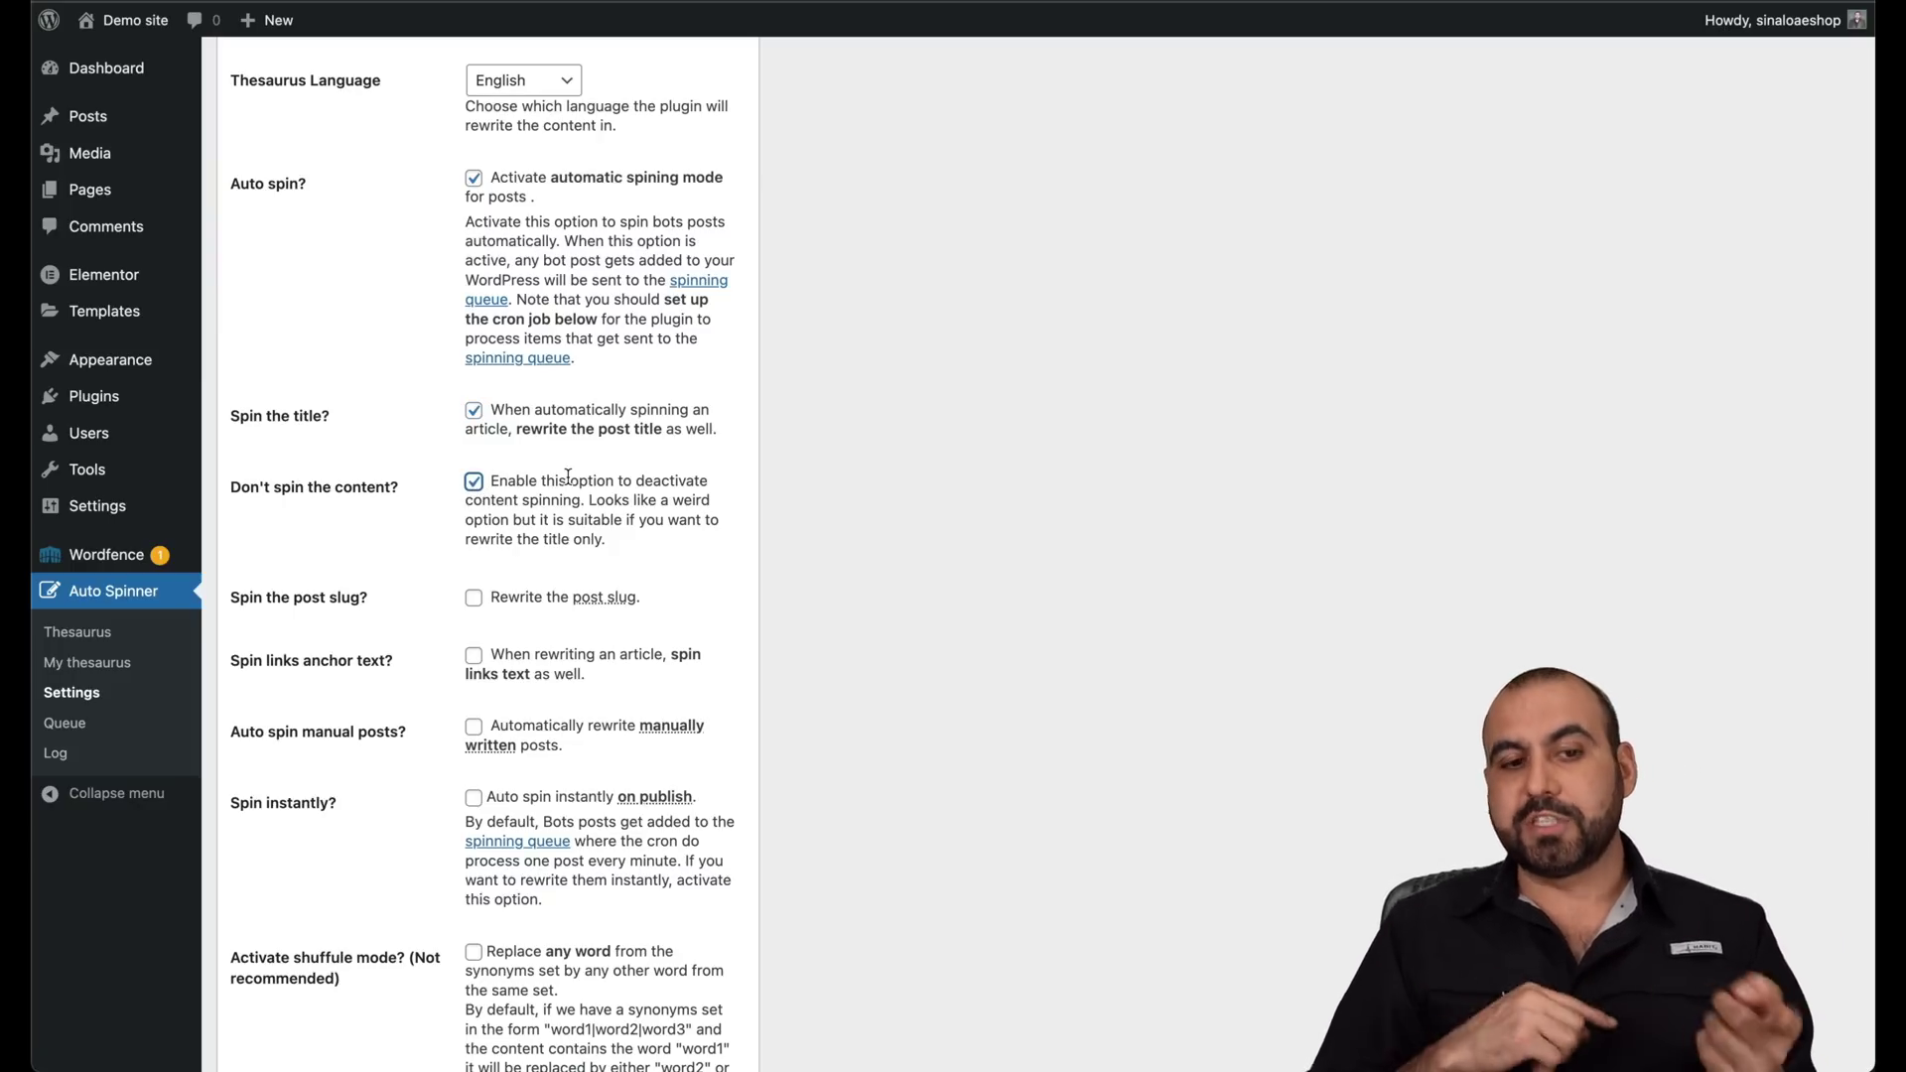
pyautogui.scroll(-1, 519, 598)
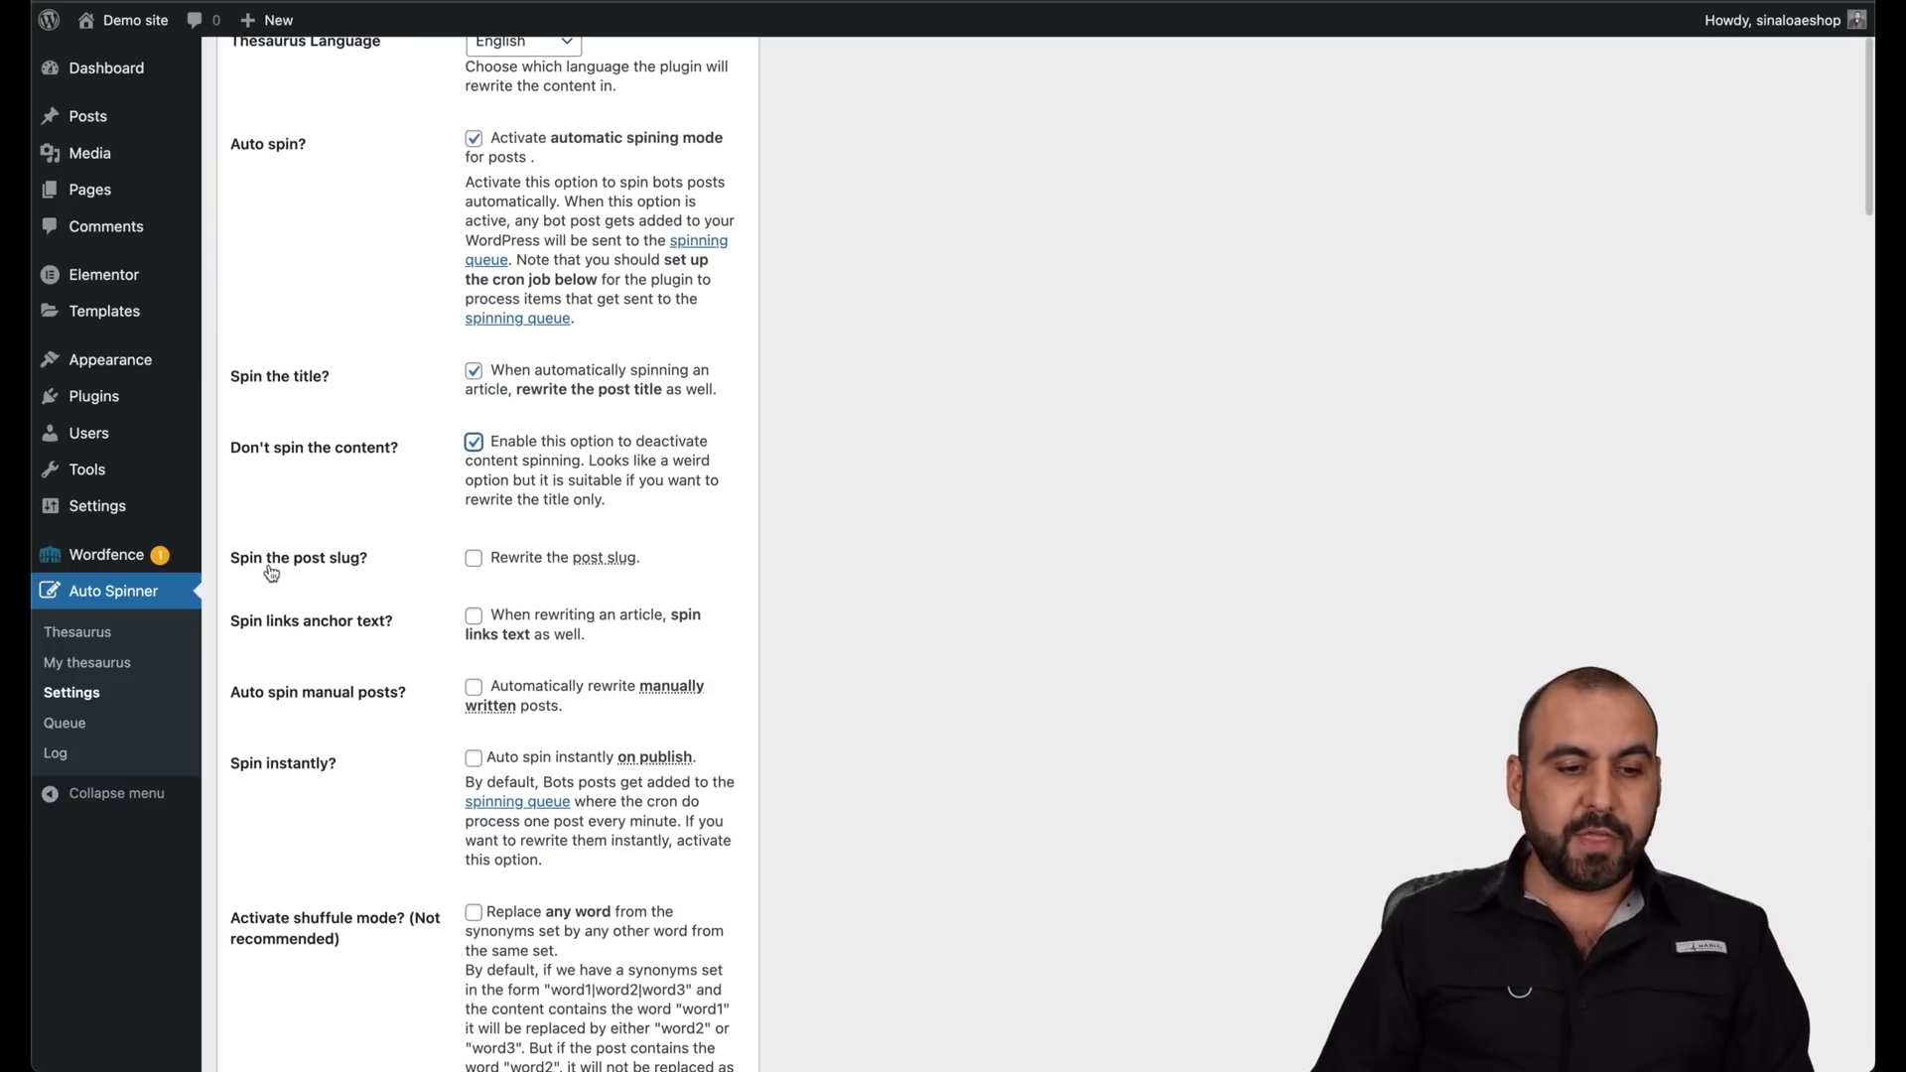
pyautogui.scroll(-3, 503, 581)
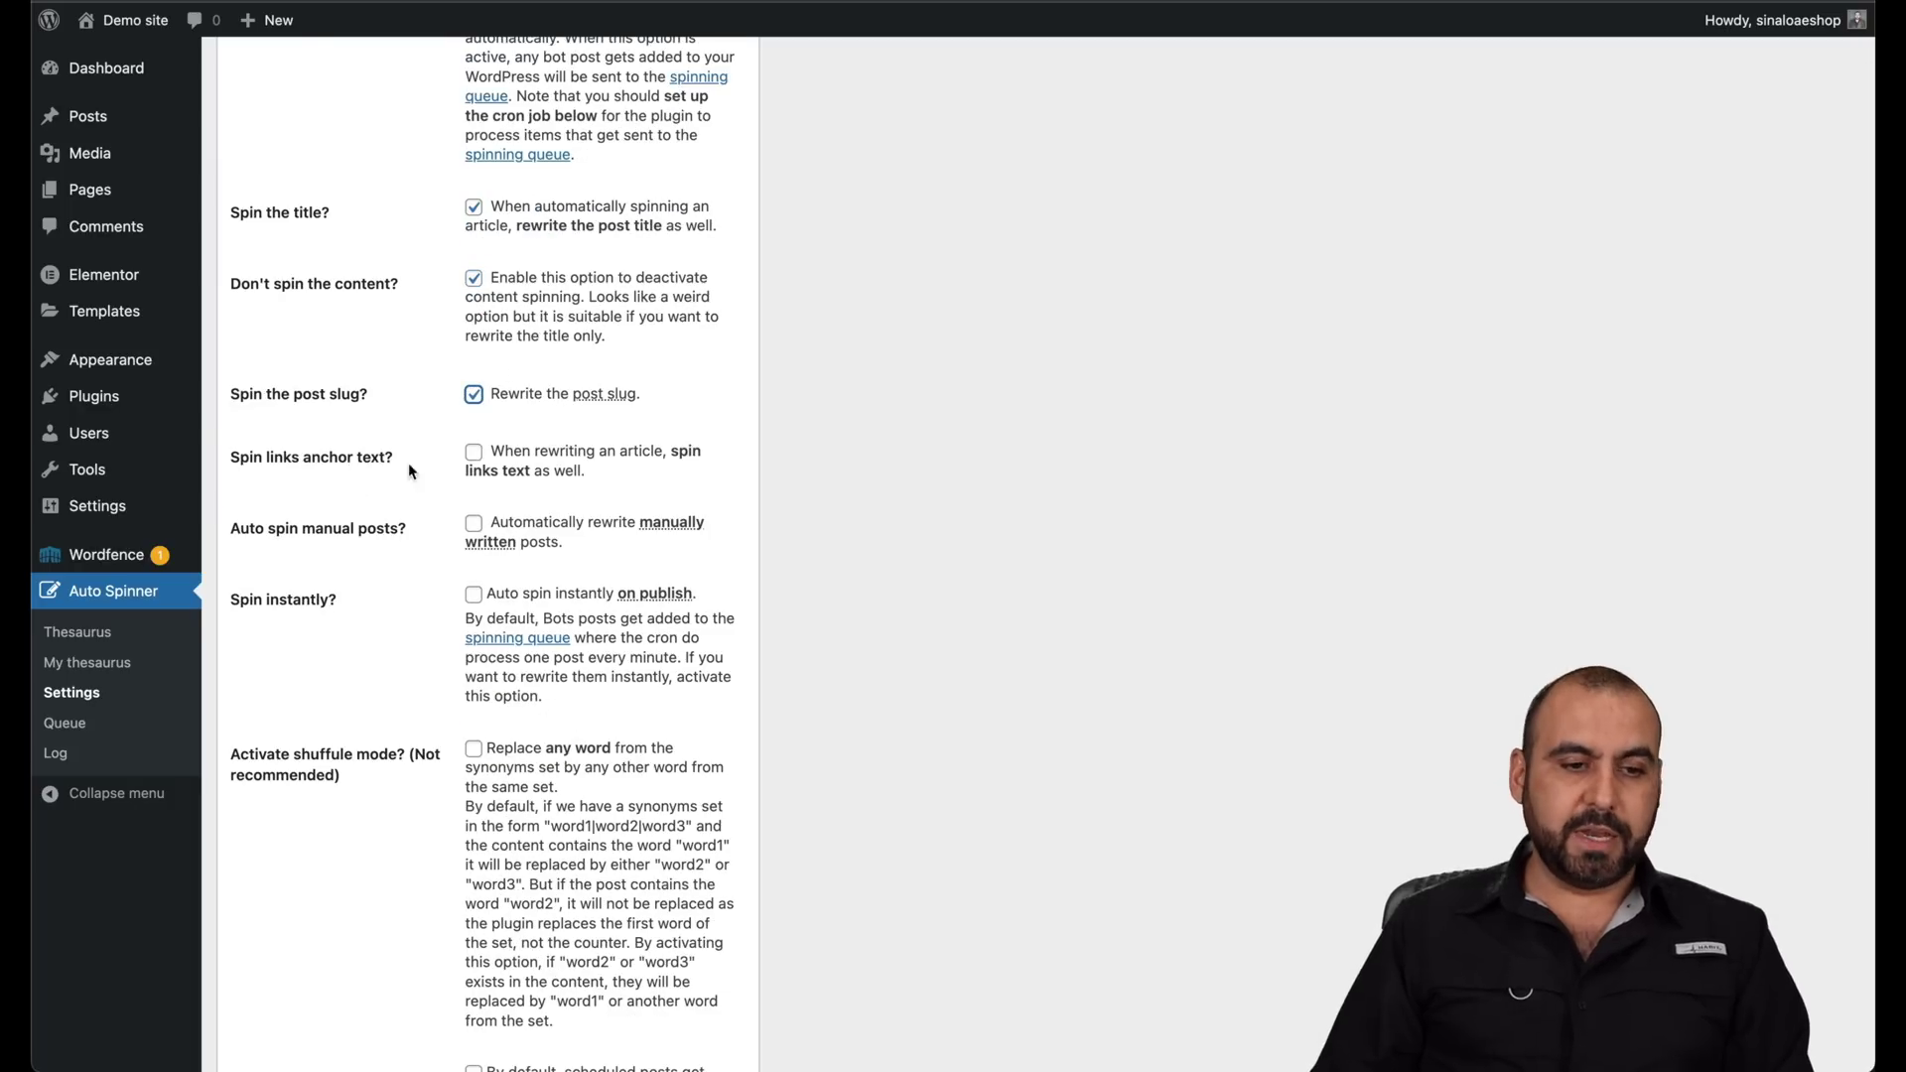
pyautogui.scroll(-3, 464, 477)
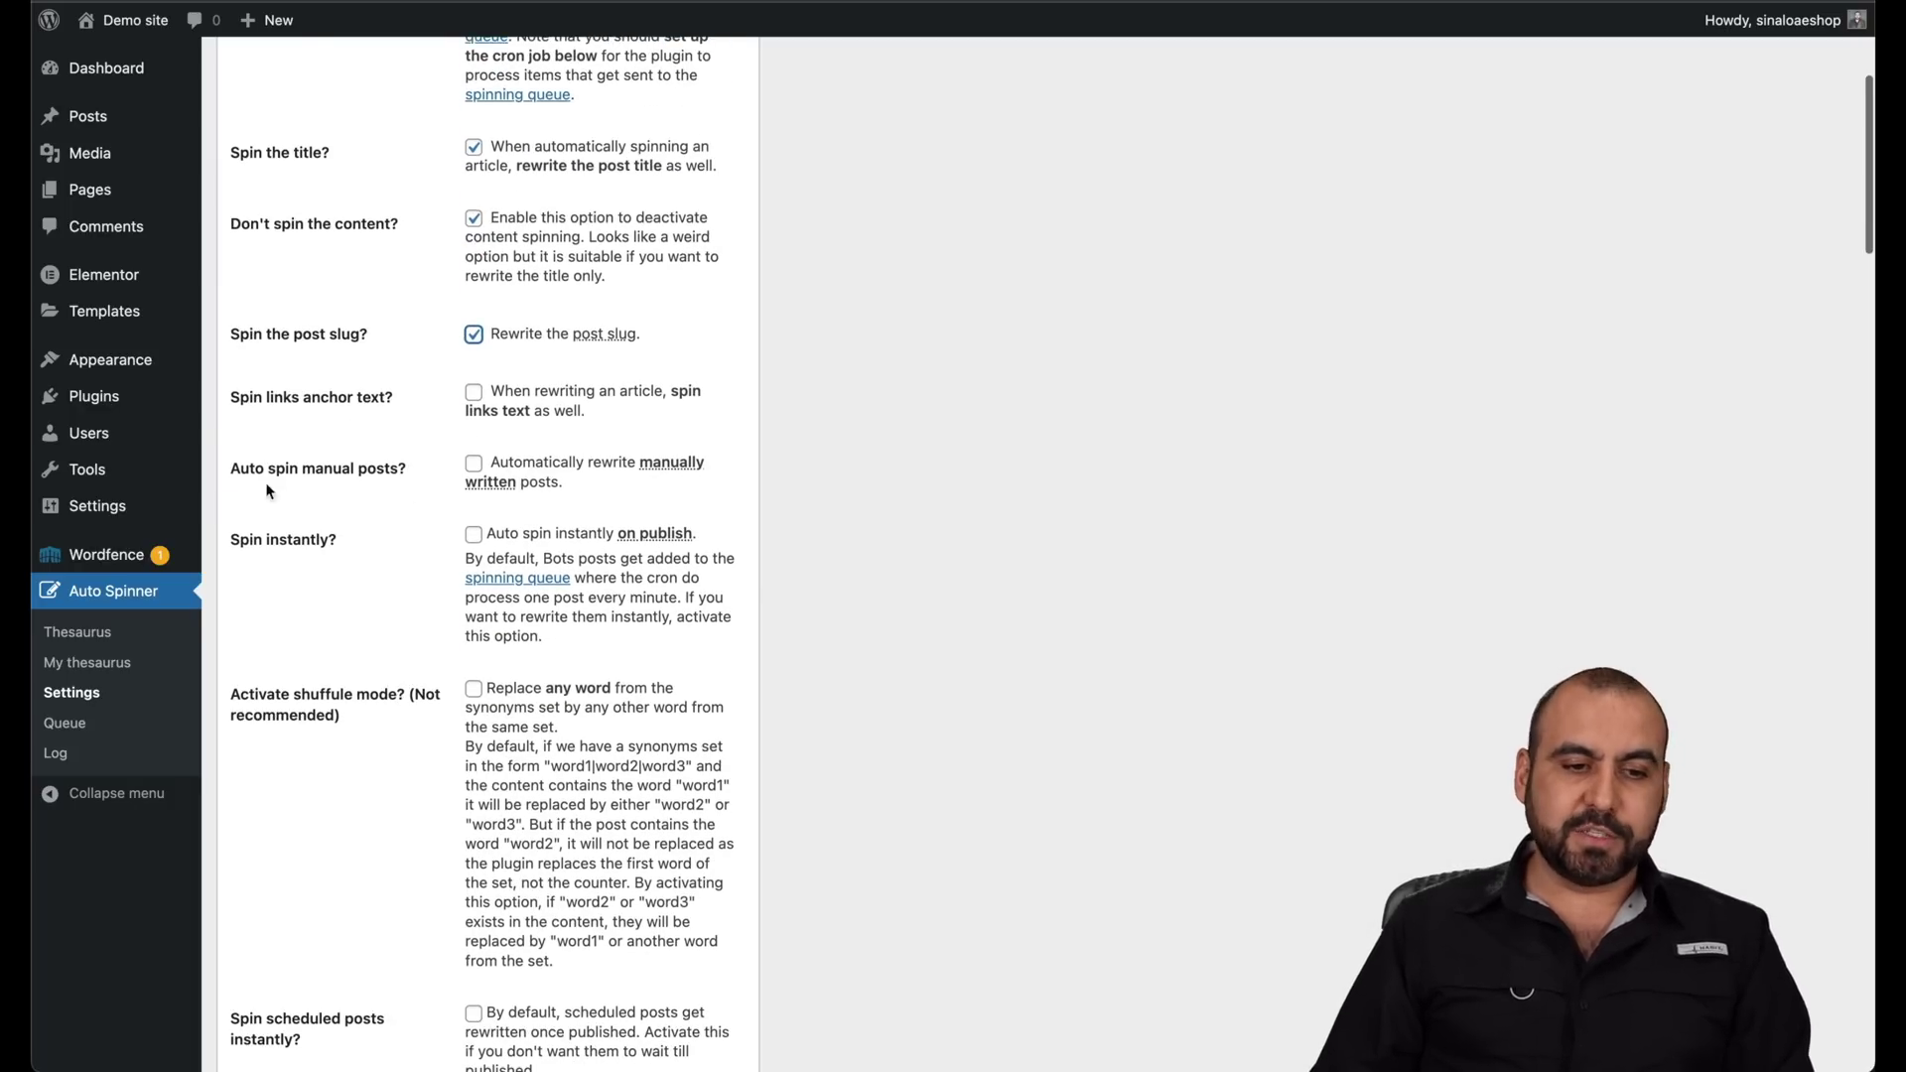
pyautogui.scroll(-1, 470, 524)
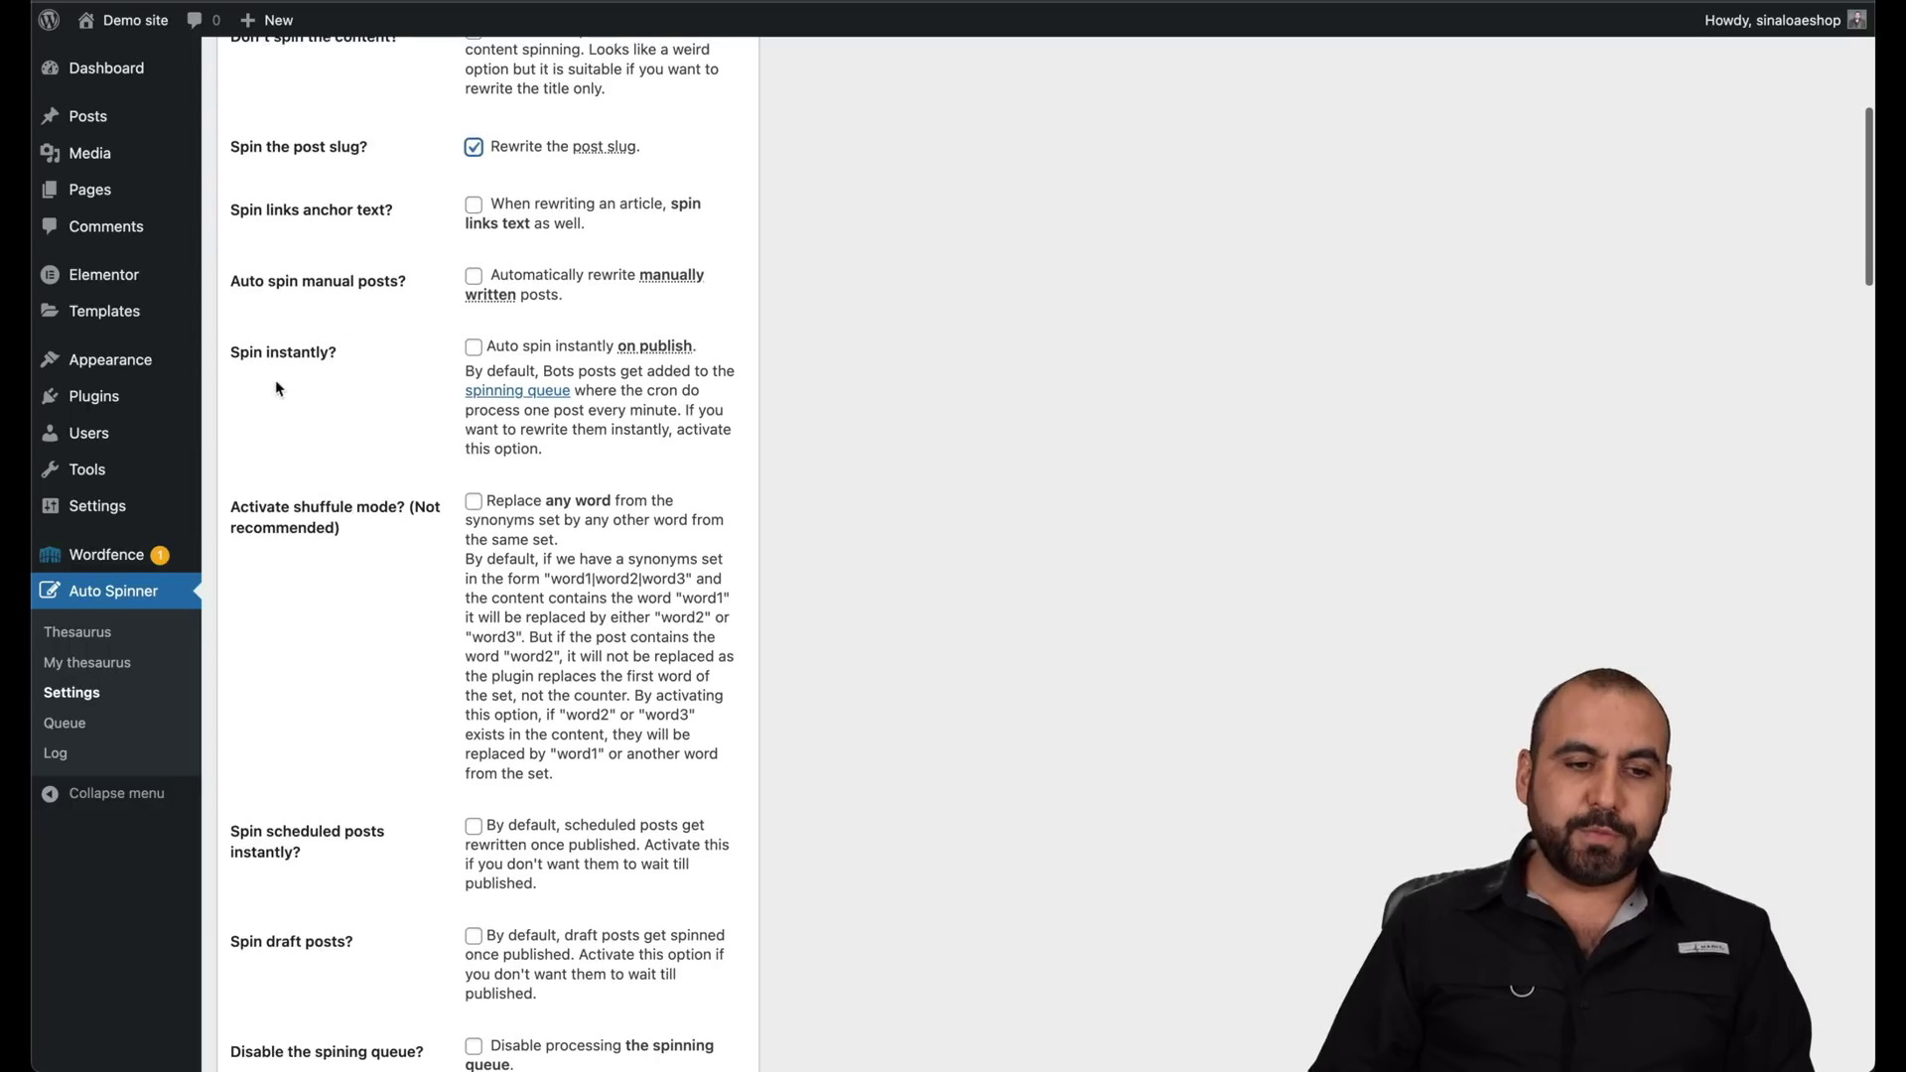
pyautogui.click(473, 347)
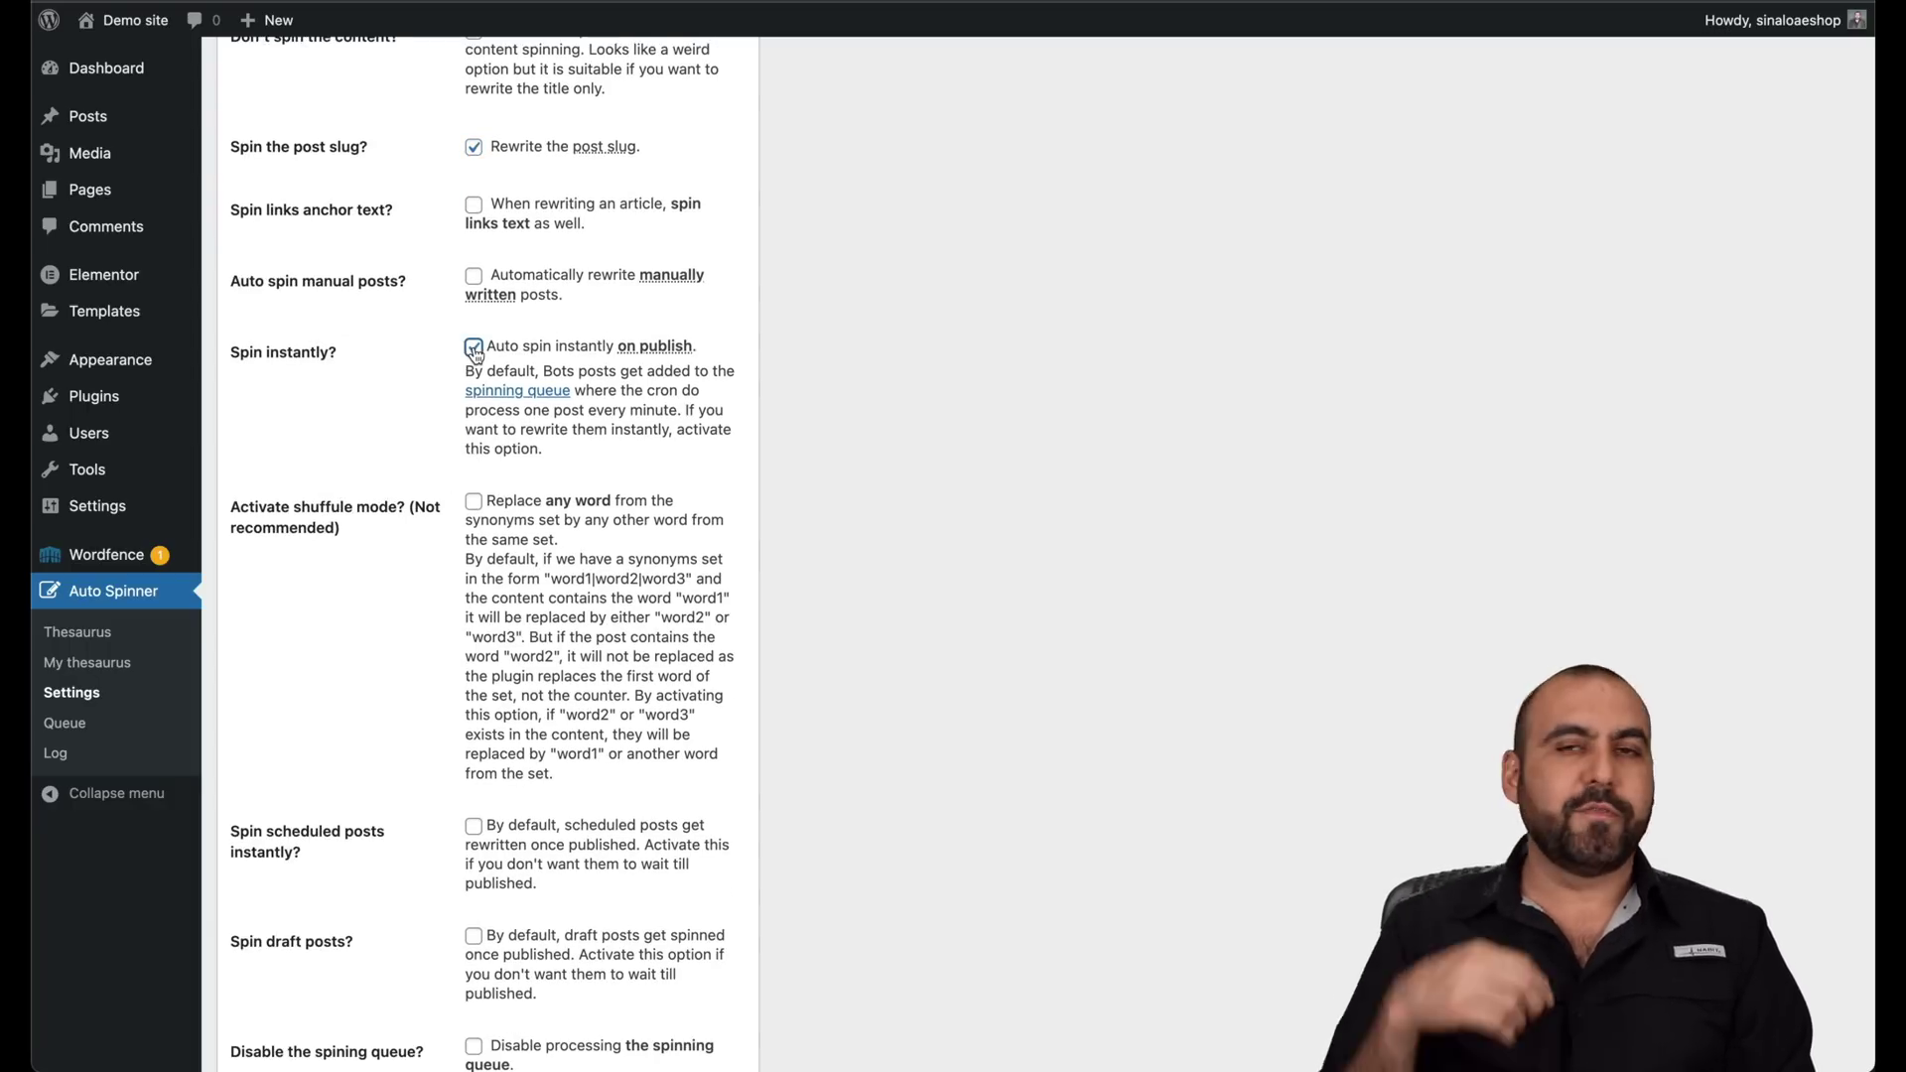
pyautogui.scroll(-2, 729, 592)
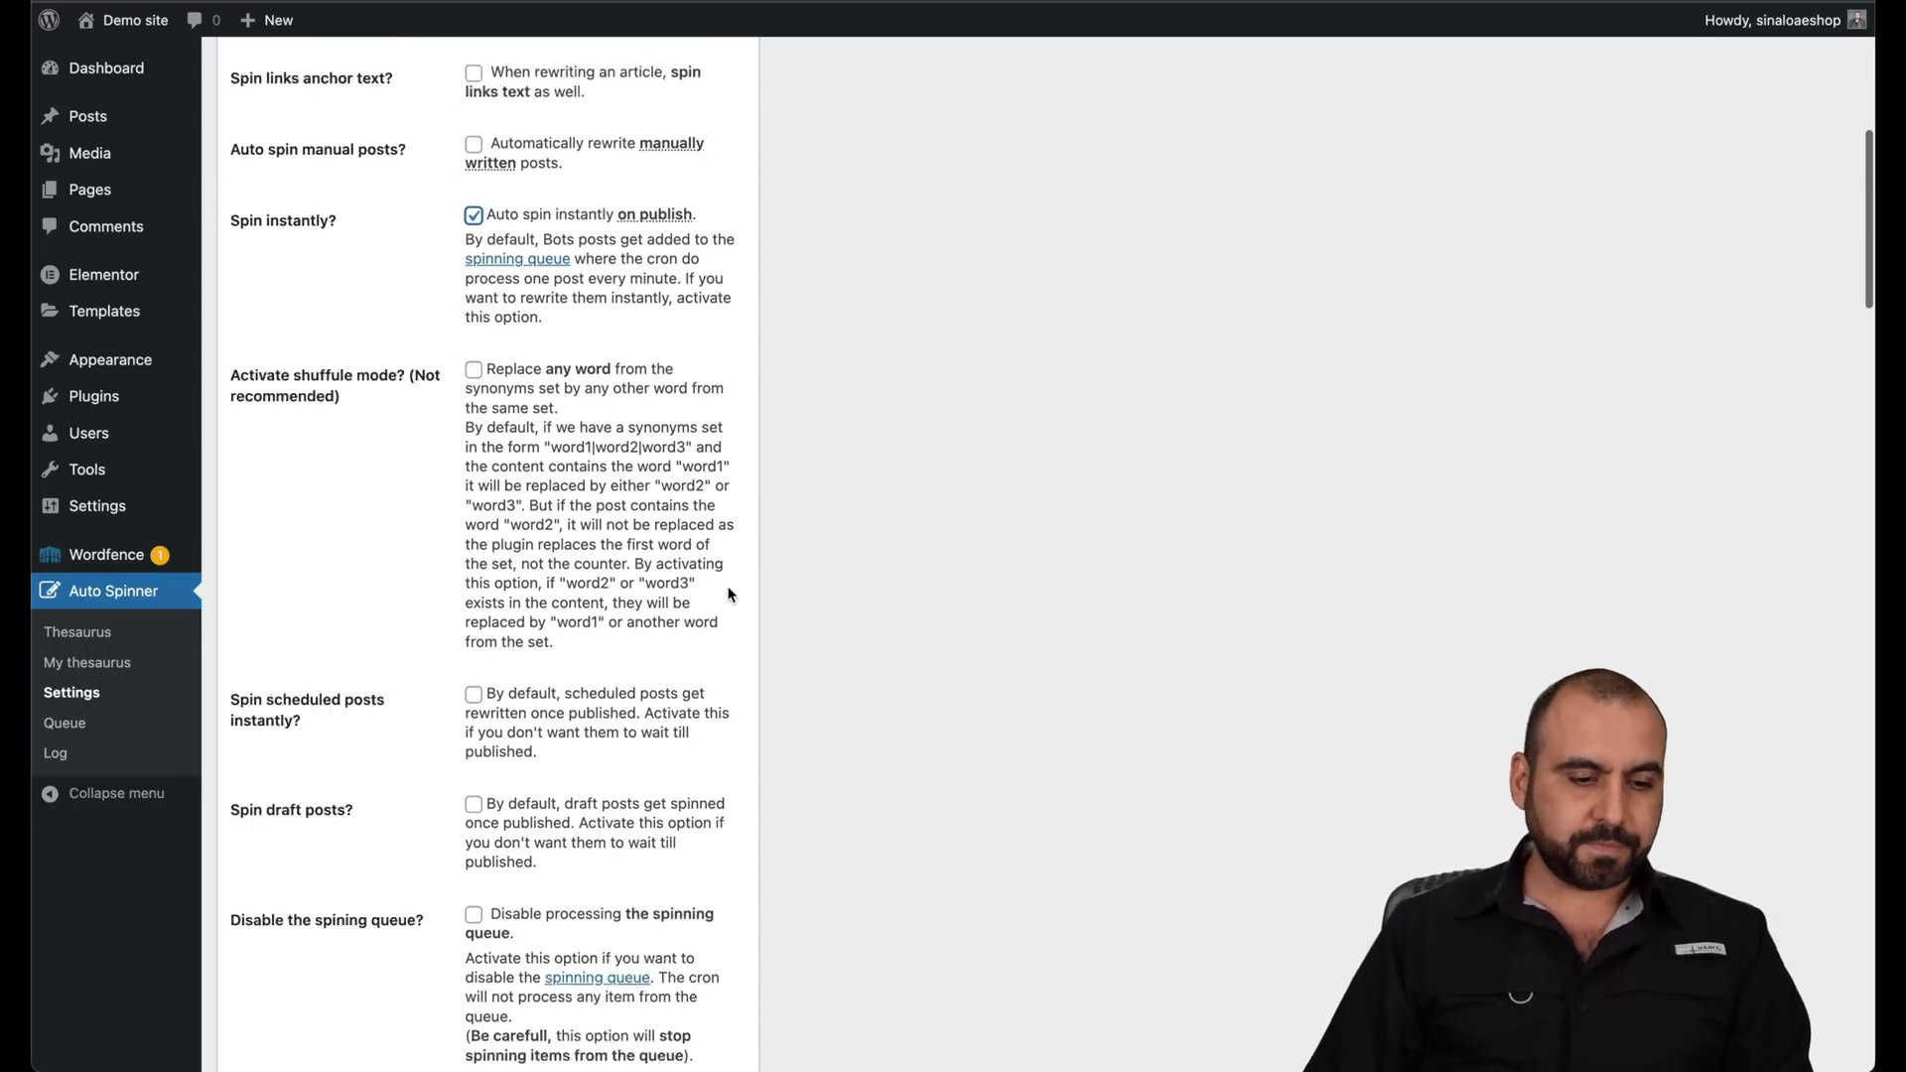
pyautogui.scroll(-2, 728, 591)
pyautogui.scroll(-8, 729, 592)
pyautogui.scroll(-2, 728, 592)
pyautogui.scroll(-1, 729, 590)
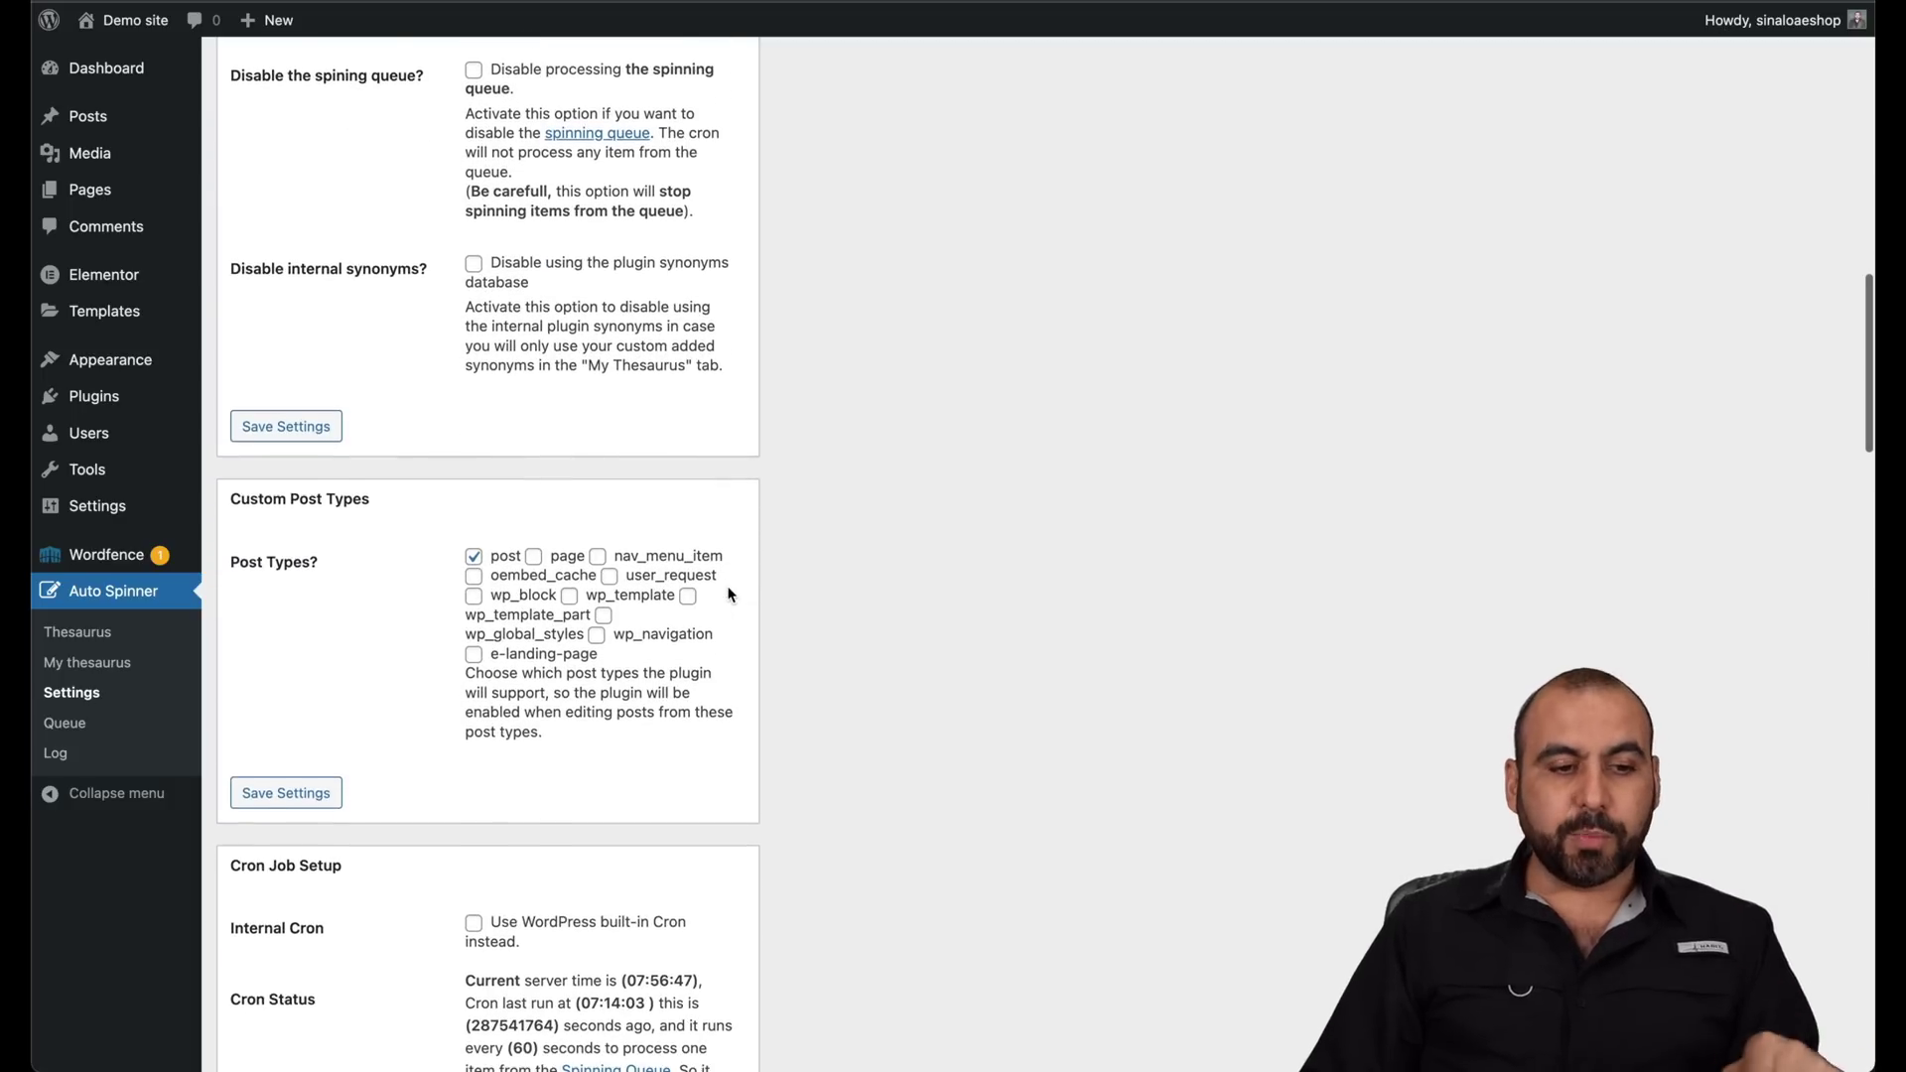
pyautogui.scroll(-1, 727, 590)
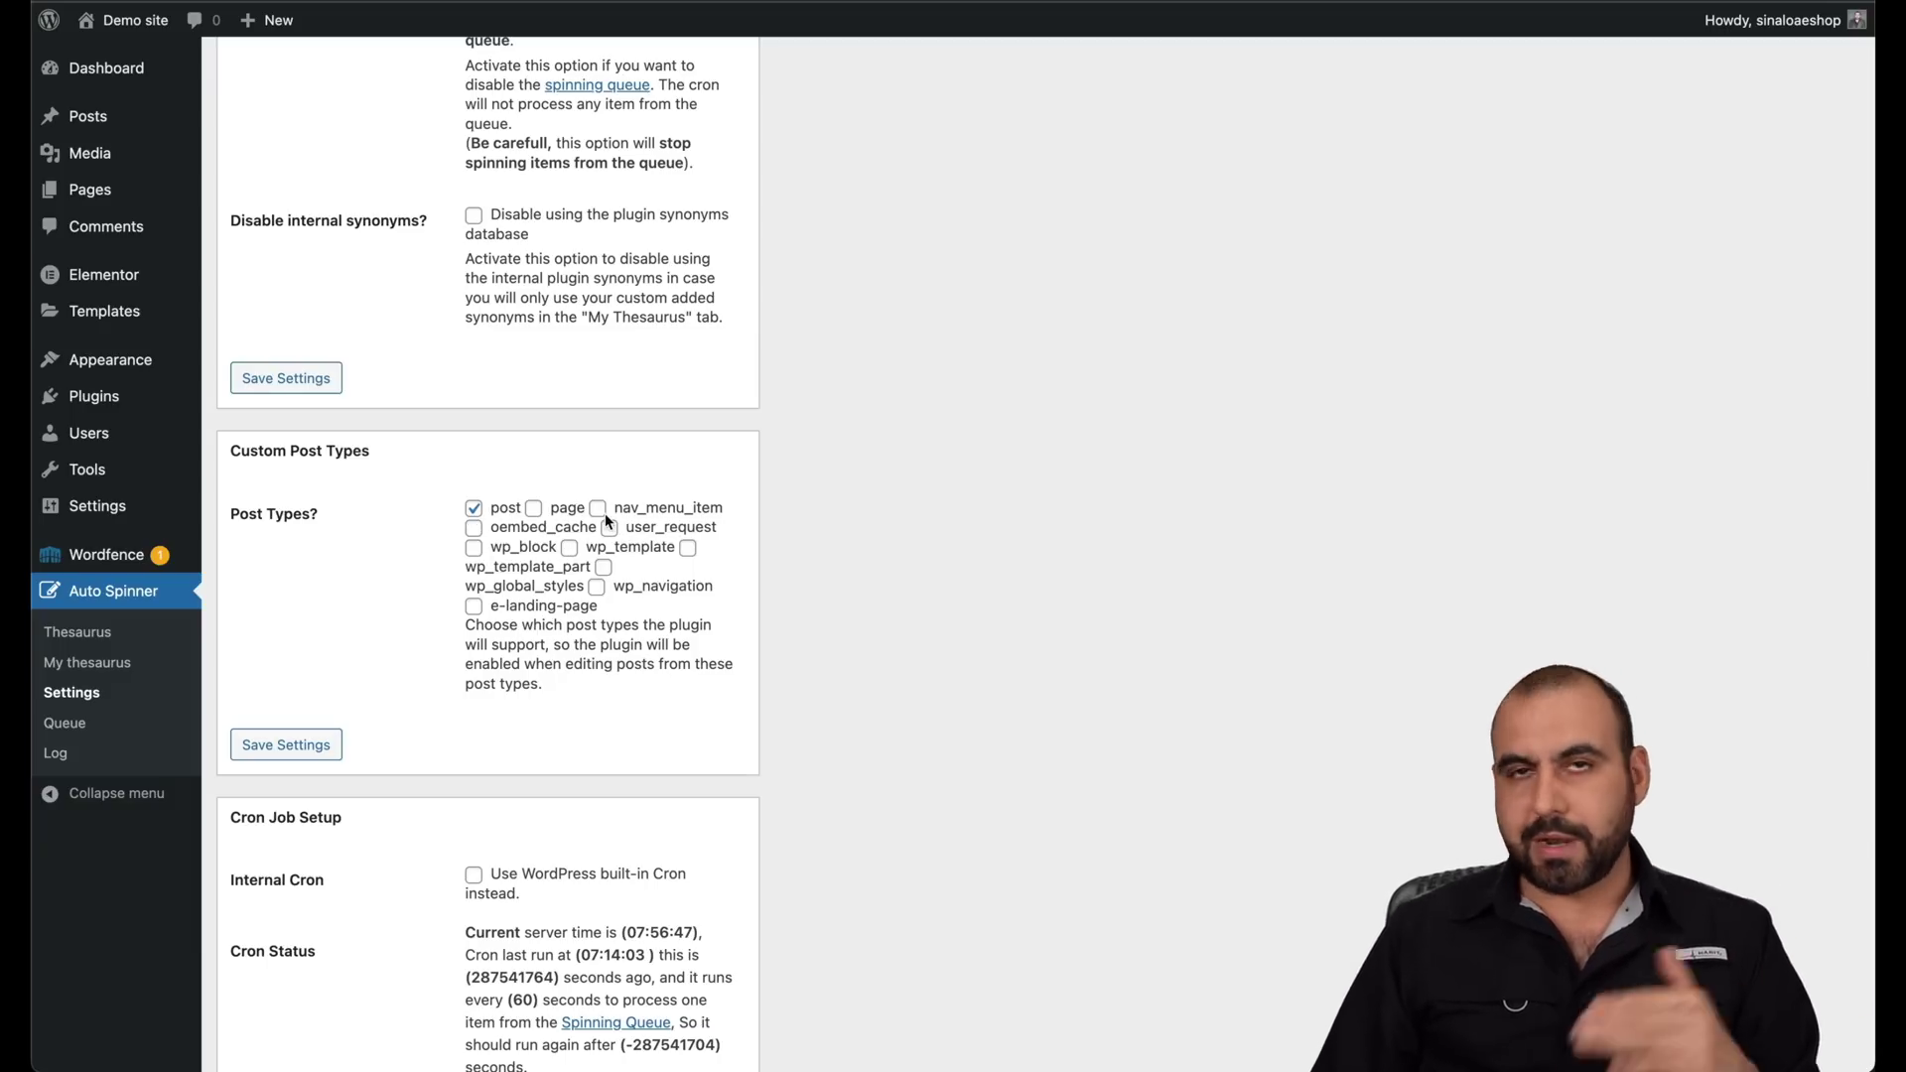
pyautogui.scroll(-2, 635, 697)
pyautogui.scroll(-3, 634, 697)
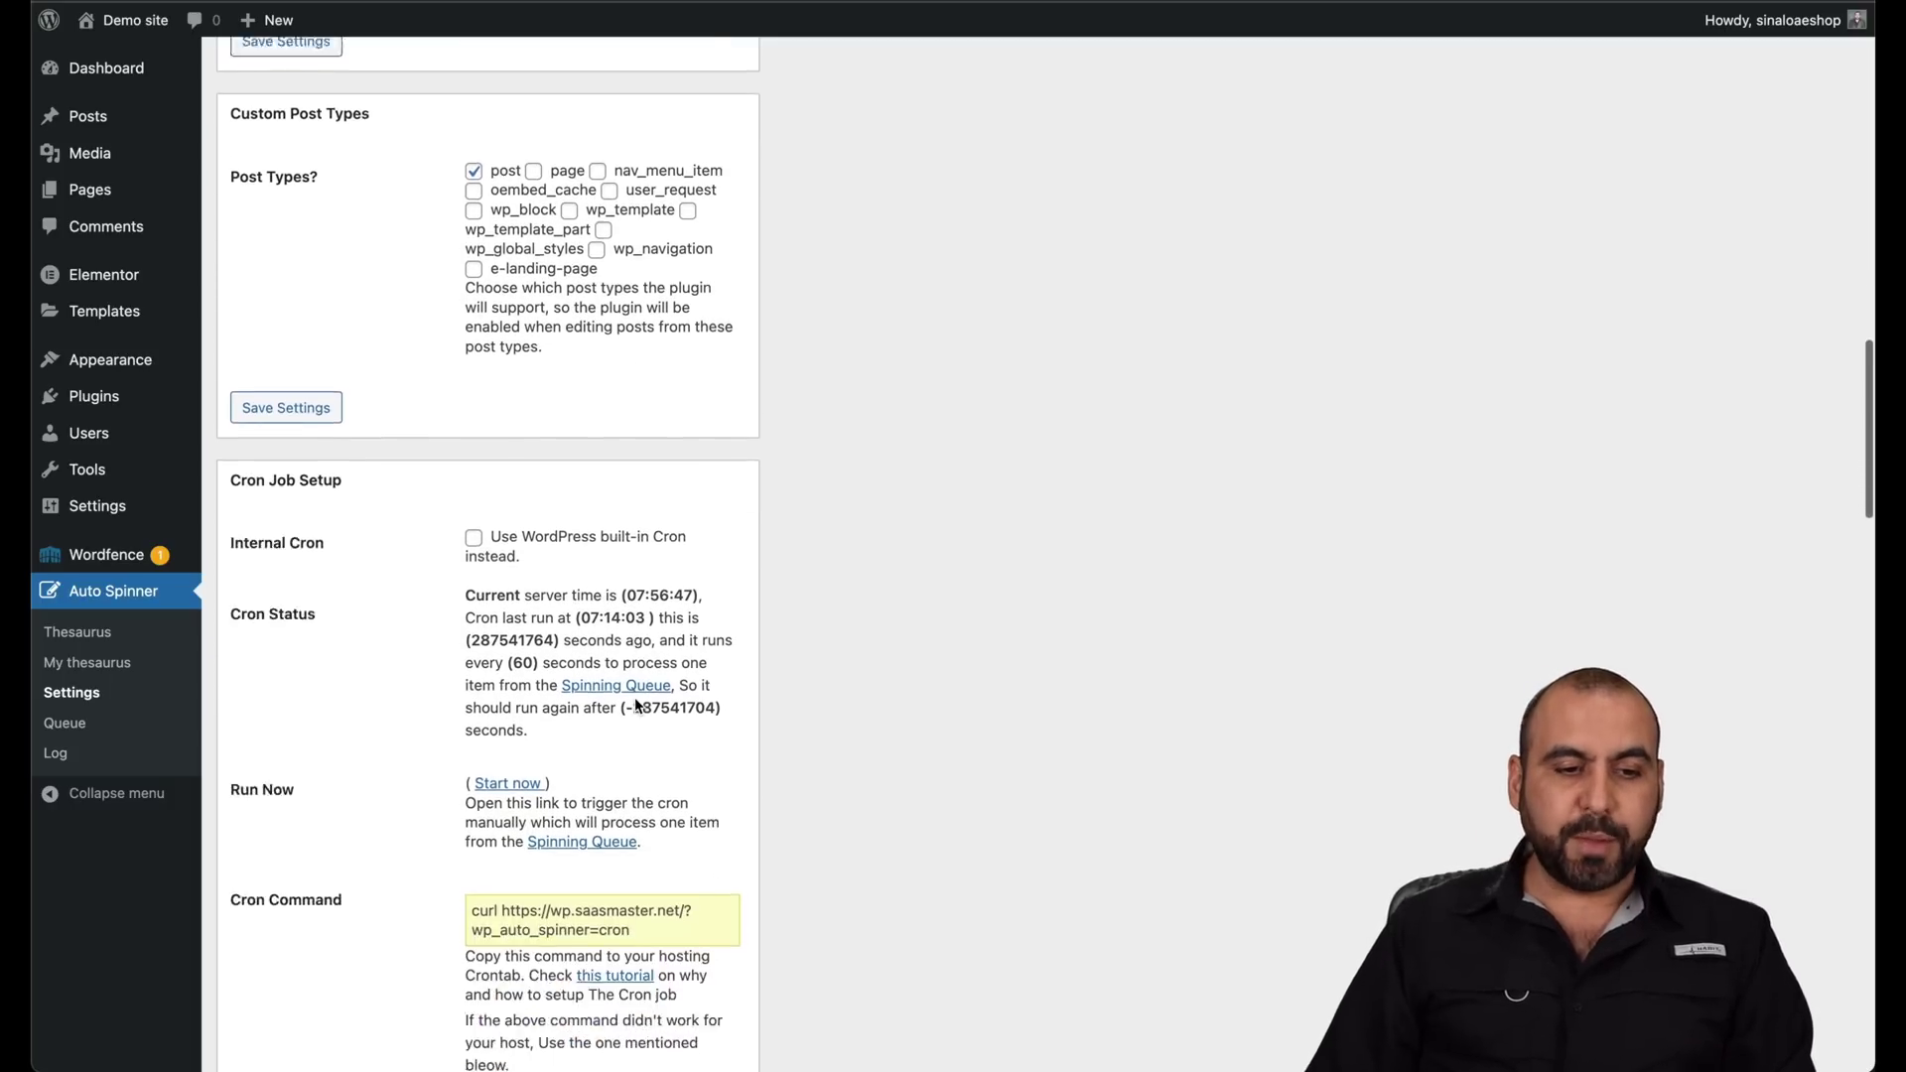
pyautogui.scroll(-3, 635, 697)
pyautogui.scroll(-2, 634, 697)
pyautogui.scroll(-4, 635, 697)
pyautogui.scroll(-2, 634, 696)
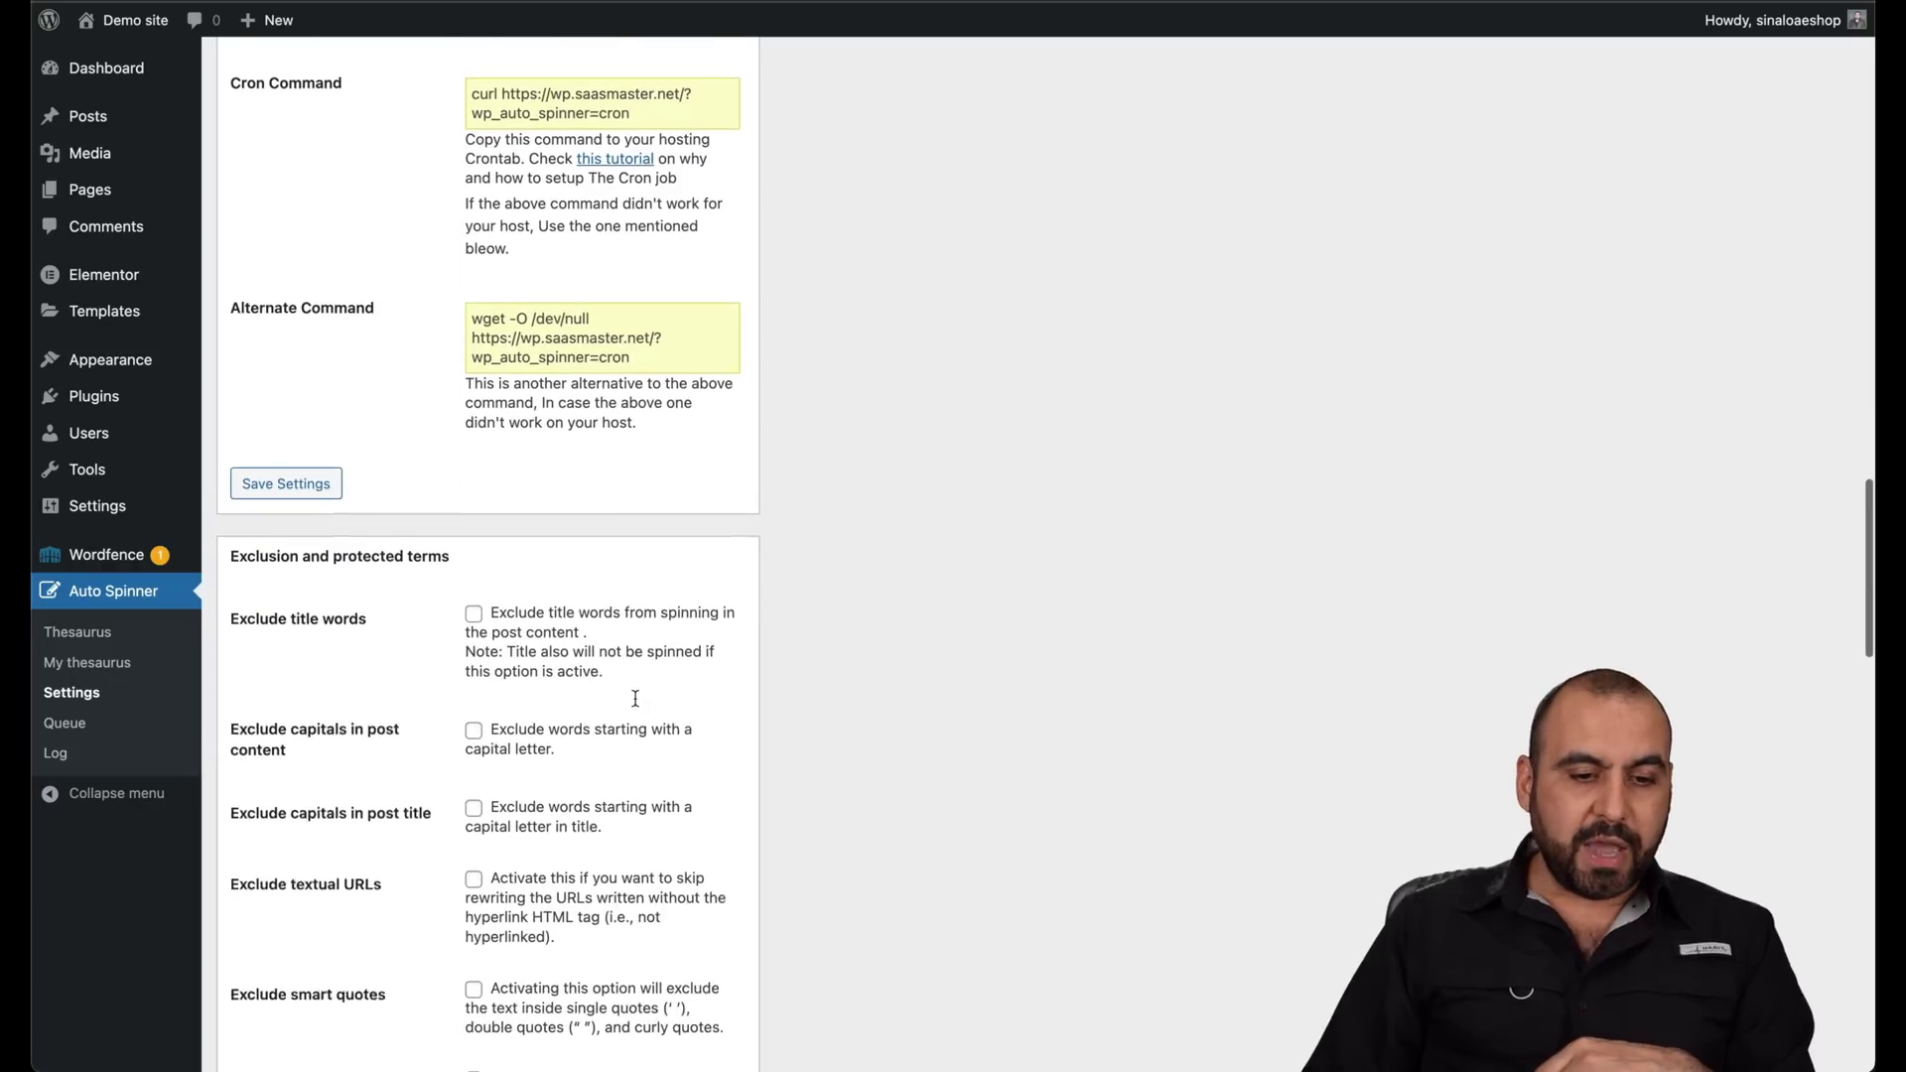
pyautogui.scroll(-2, 634, 697)
pyautogui.scroll(-1, 636, 652)
pyautogui.scroll(-2, 636, 653)
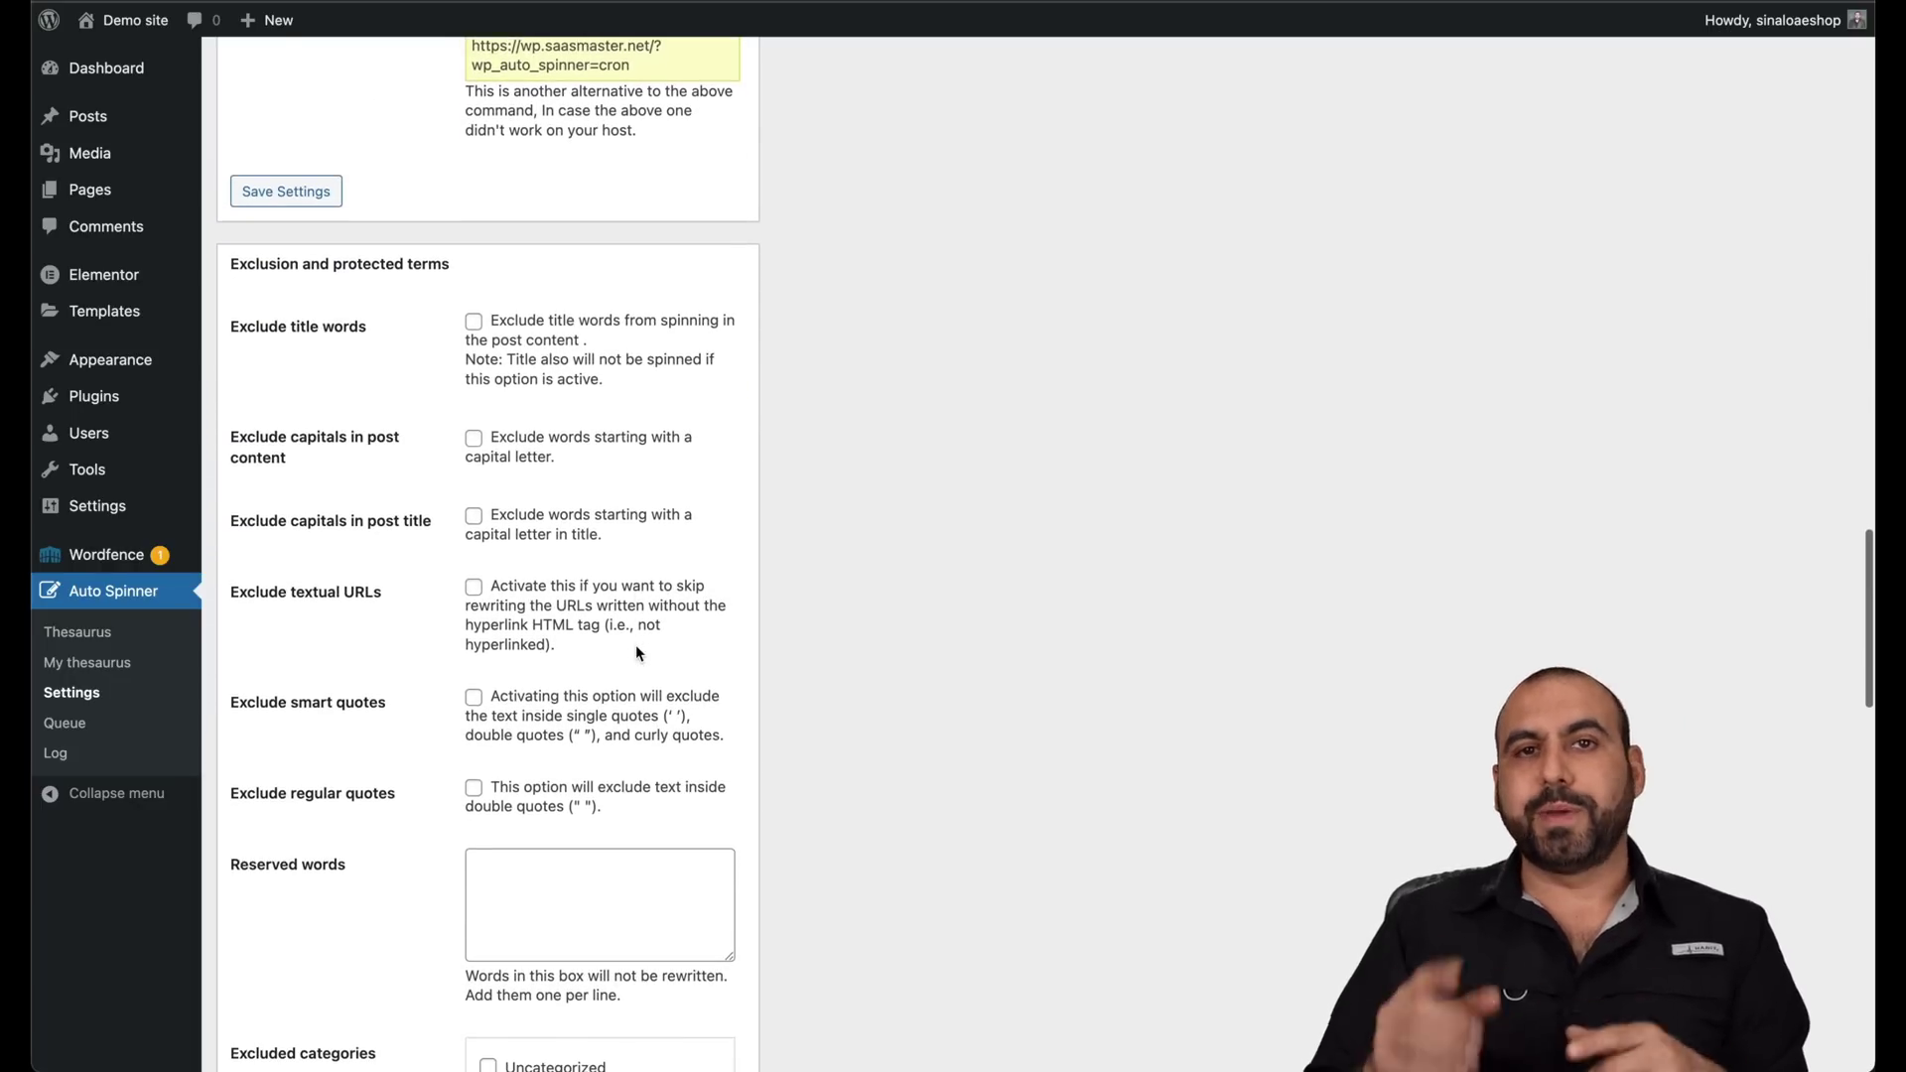
pyautogui.scroll(-2, 636, 645)
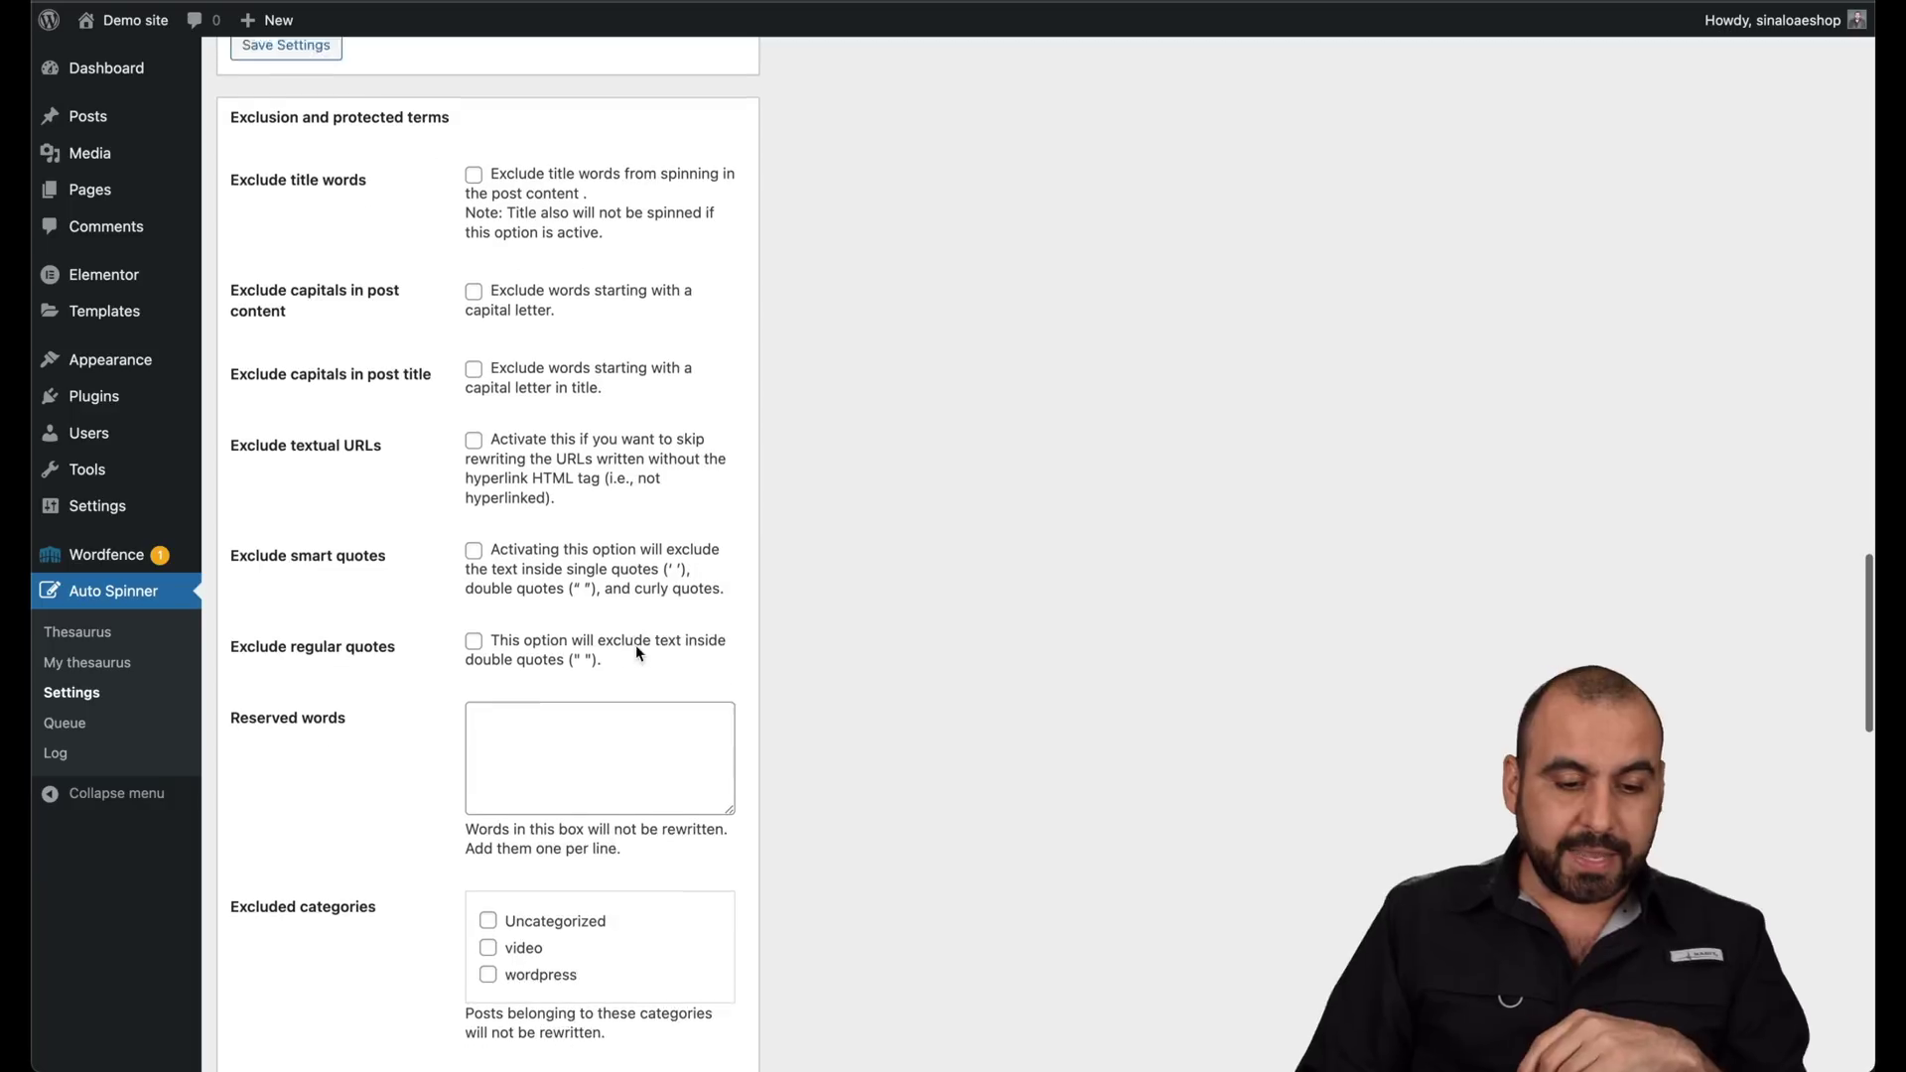
pyautogui.scroll(-1, 595, 819)
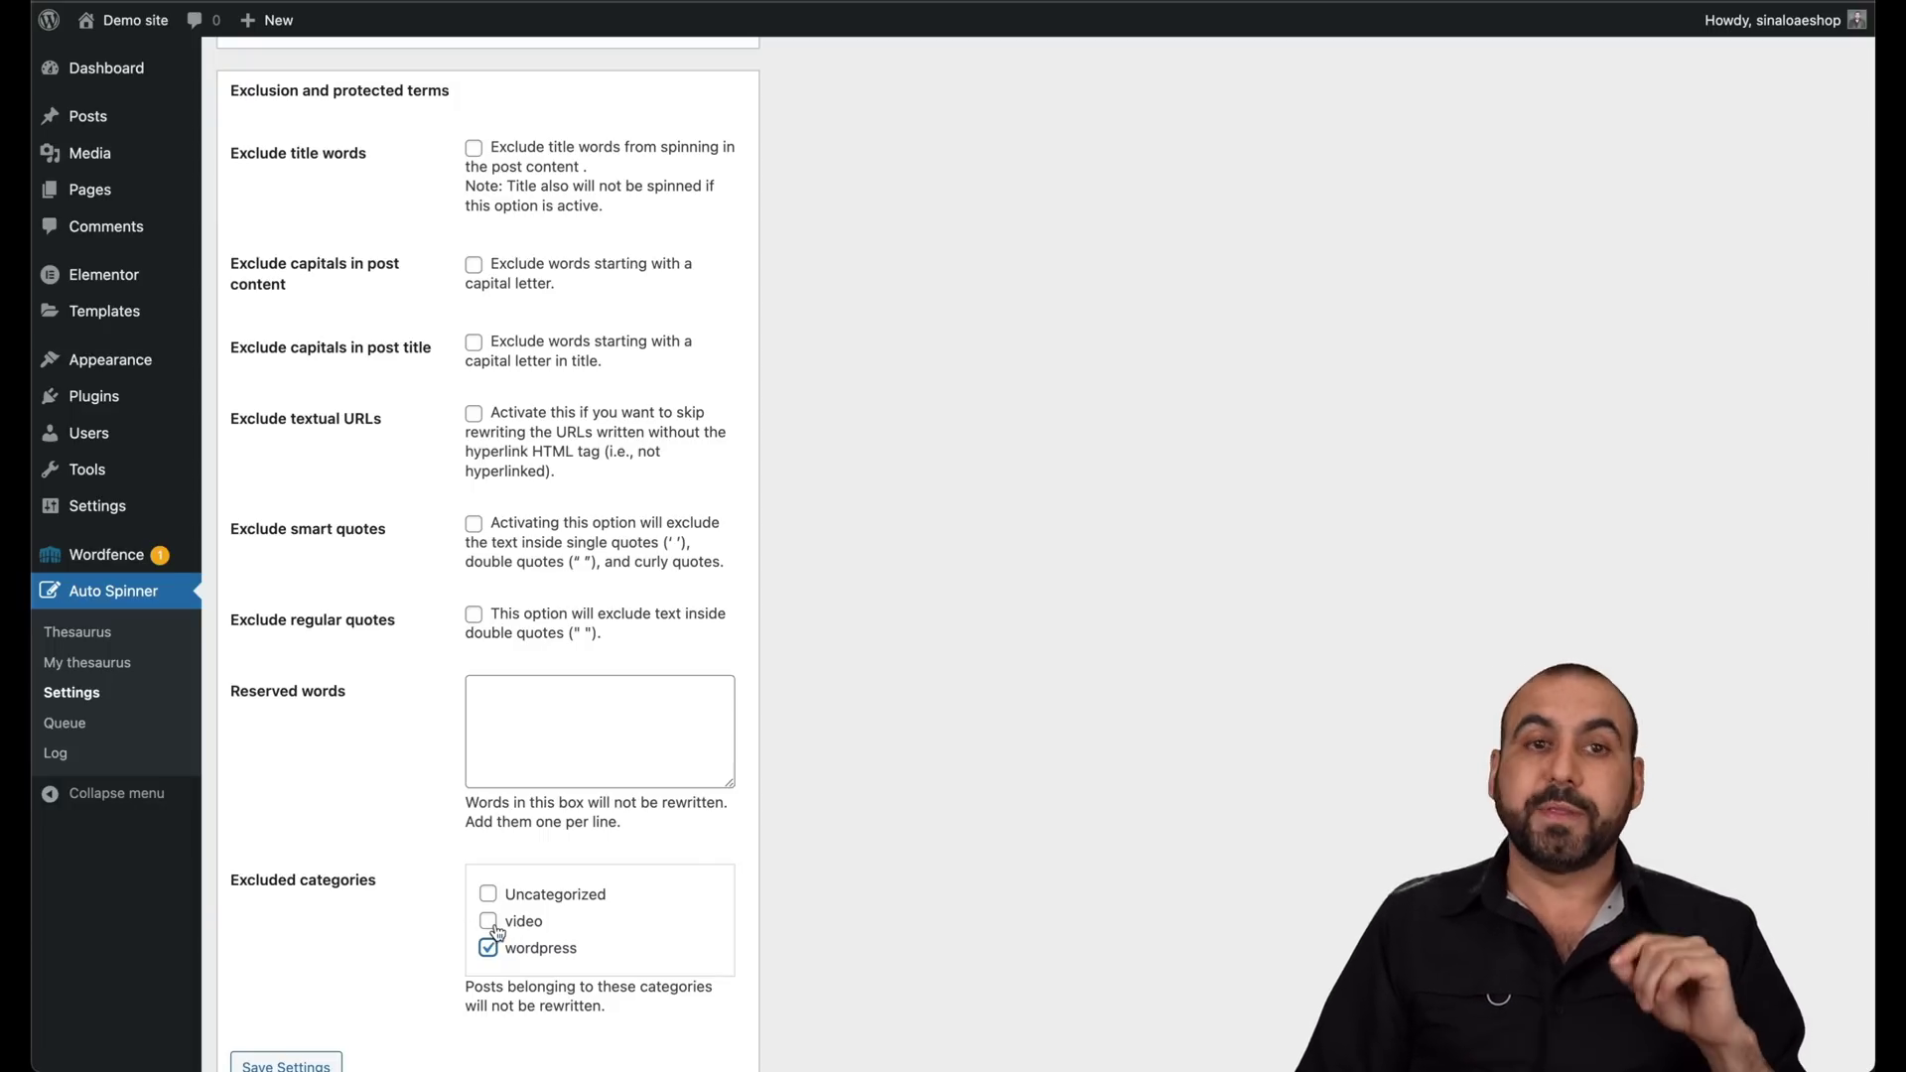
pyautogui.scroll(1, 1073, 551)
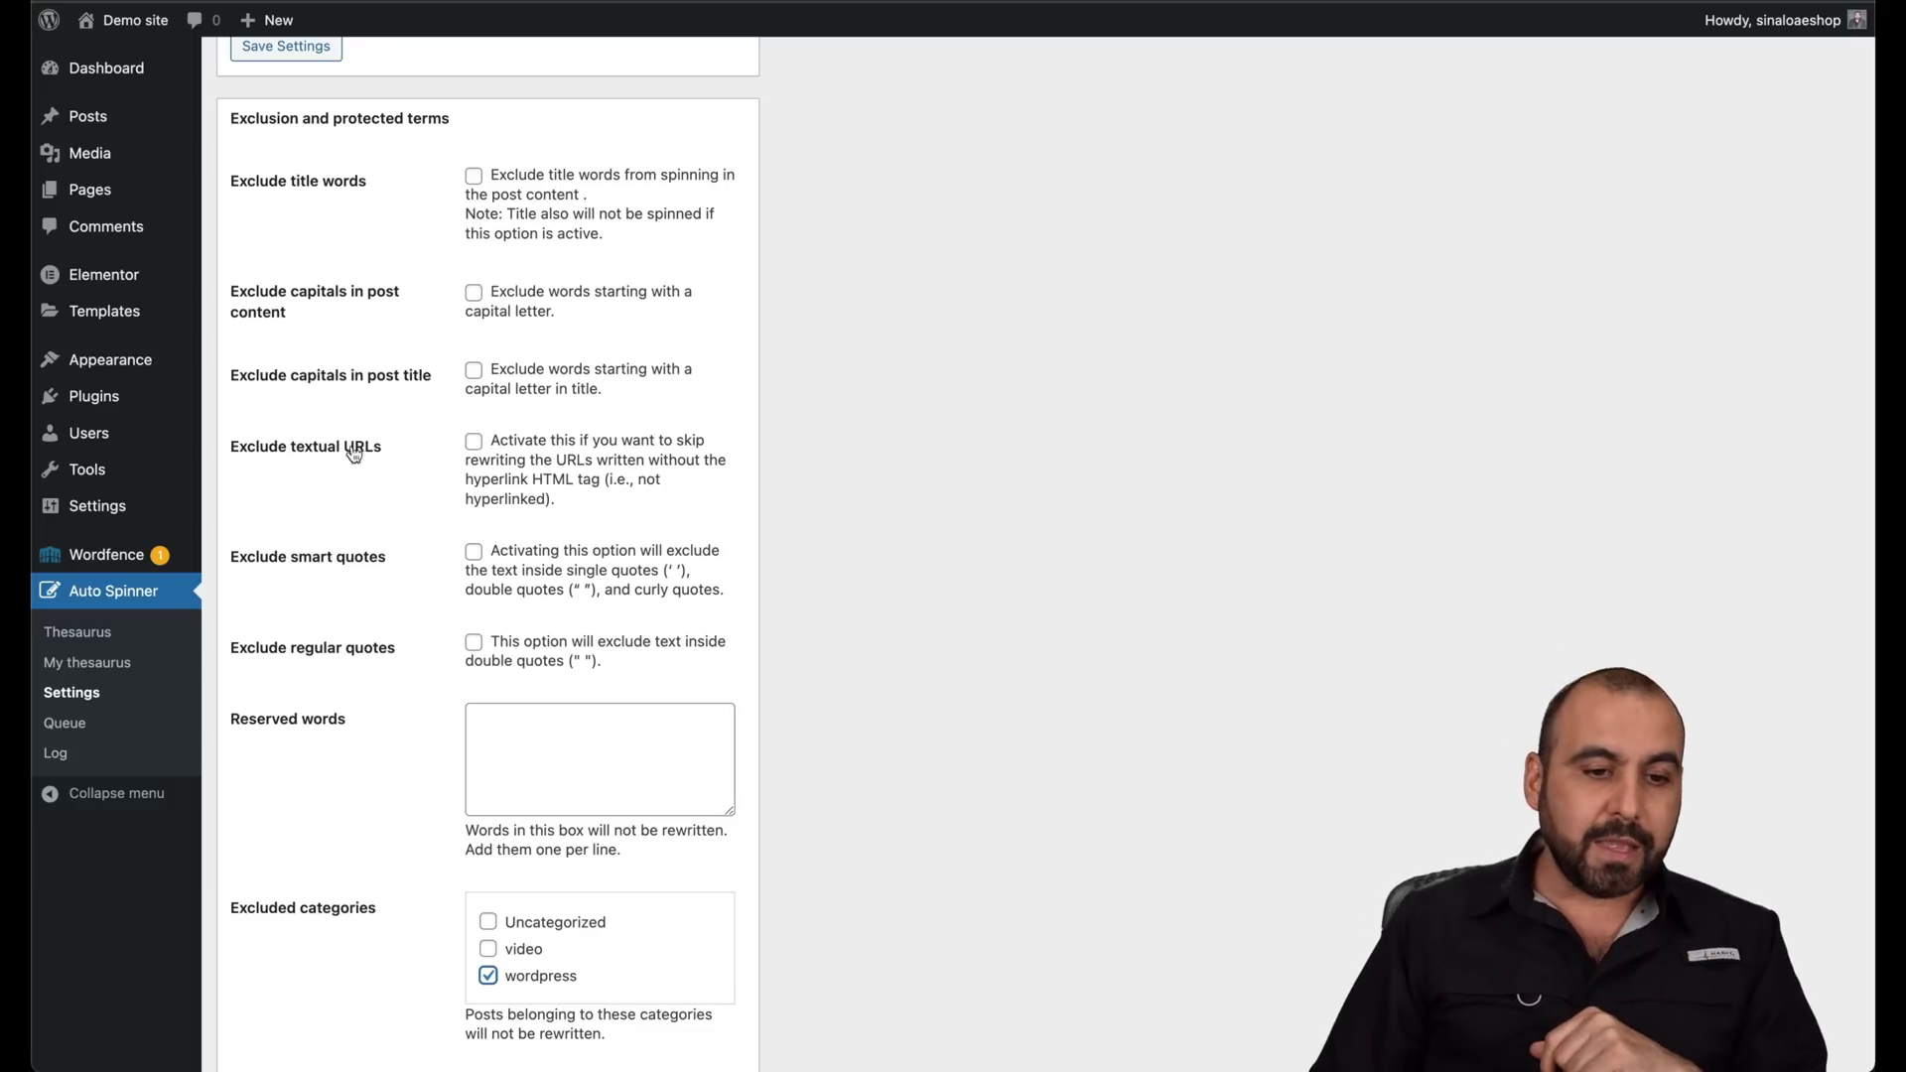
# Leave the Reserved words box empty after excluding the wordpress category.
pyautogui.click(495, 727)
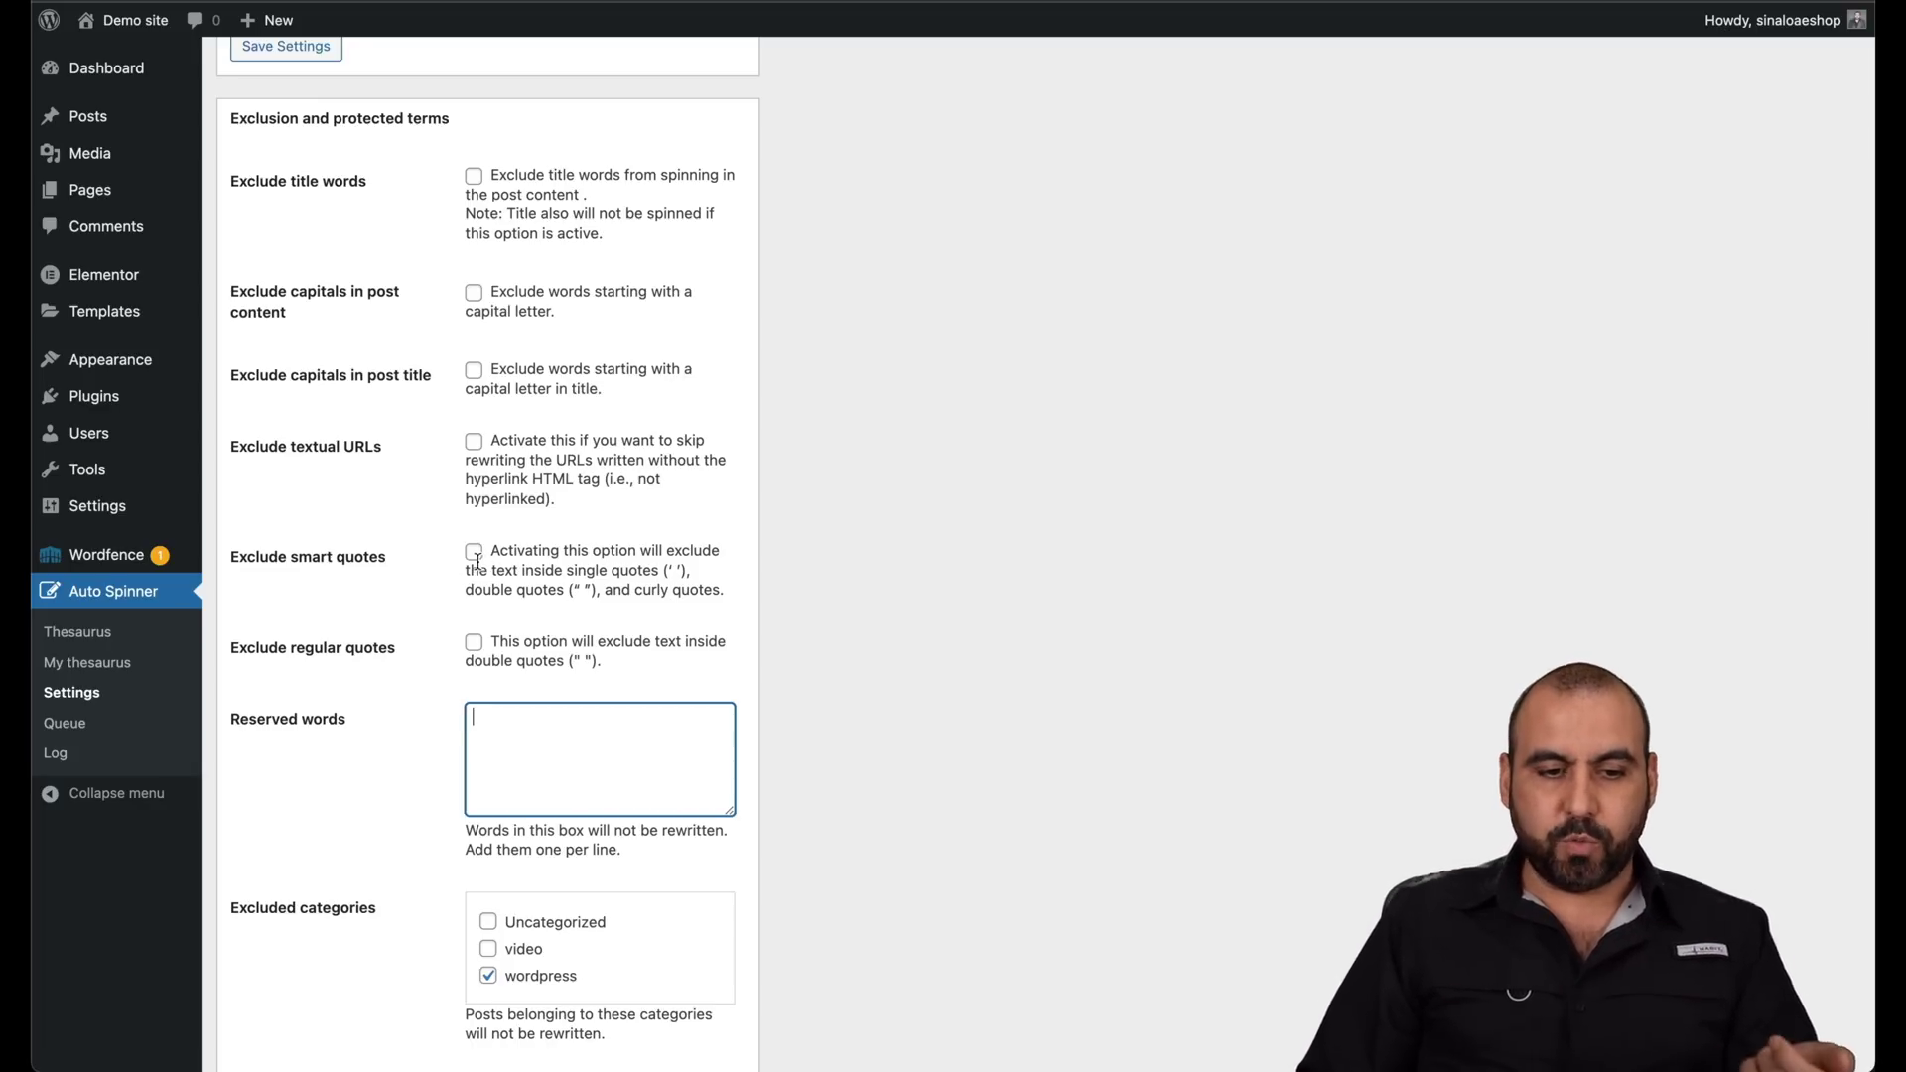
pyautogui.click(548, 604)
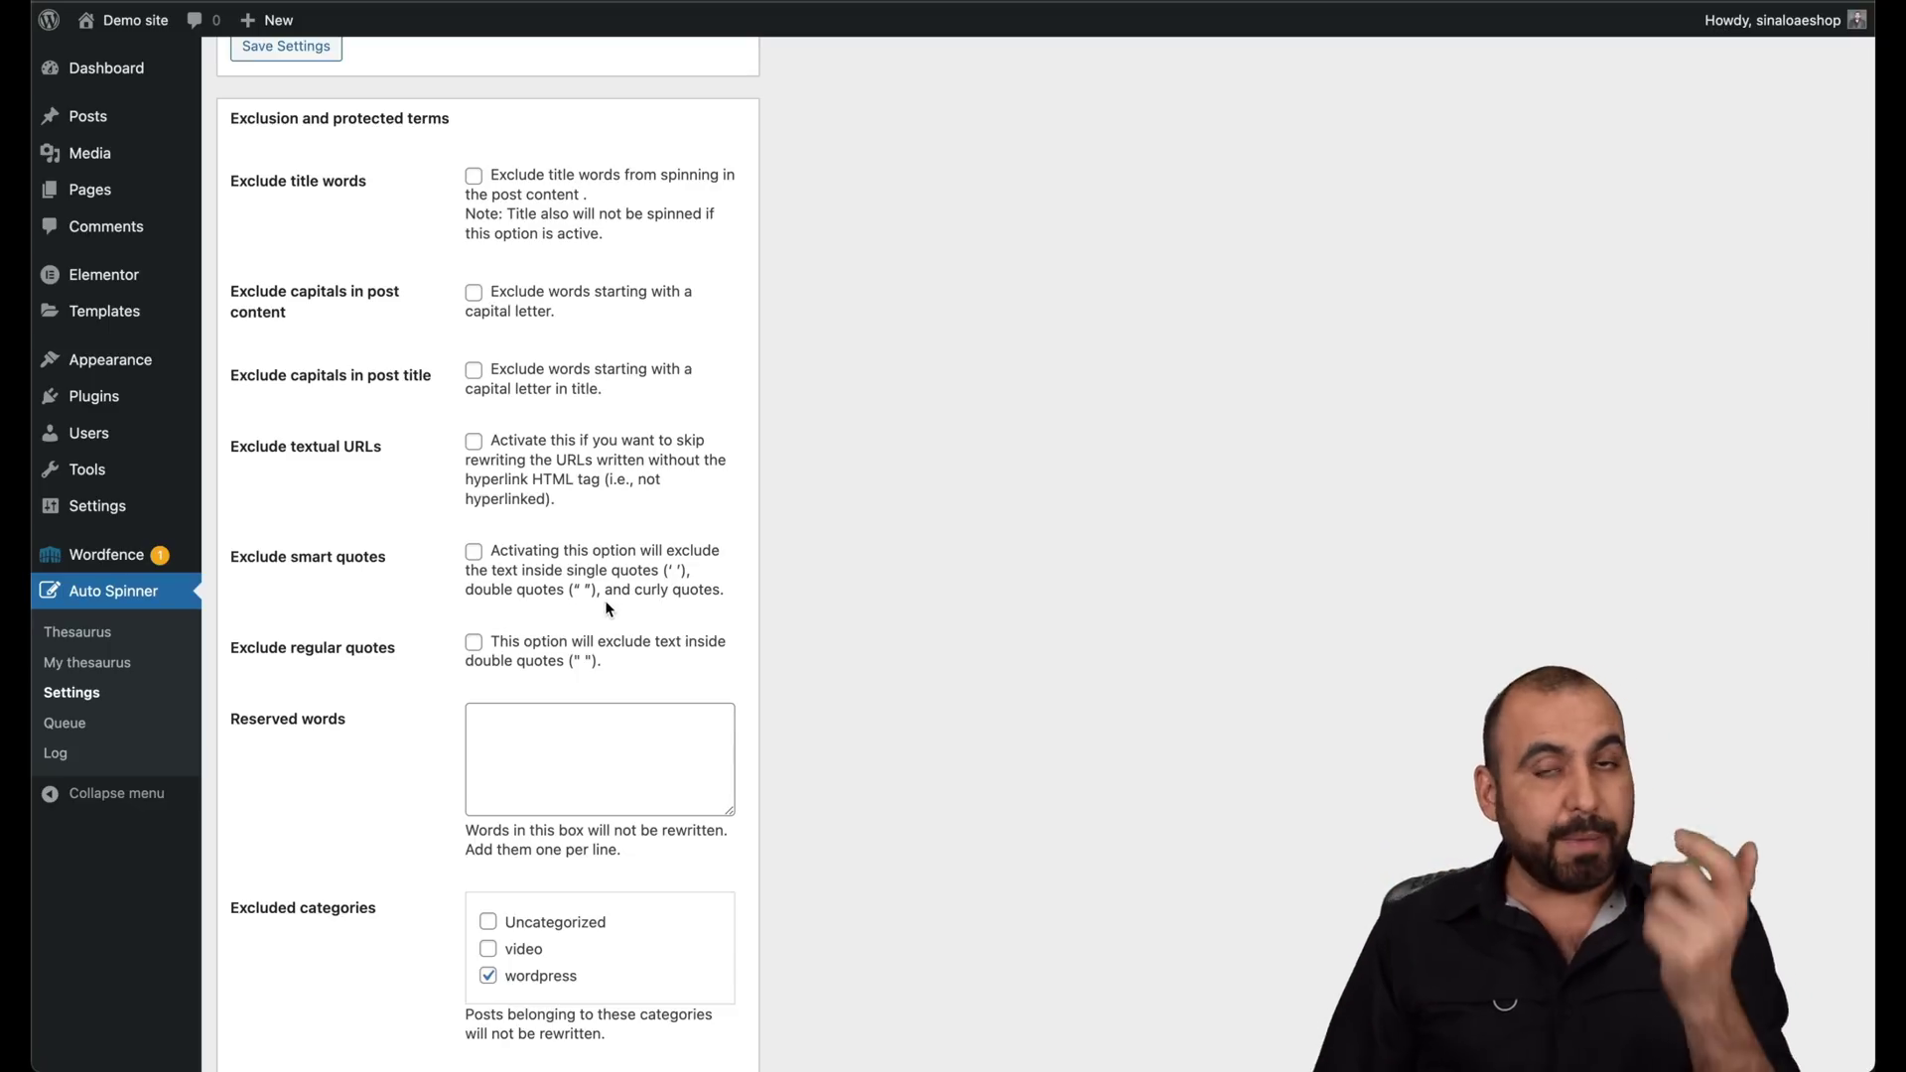